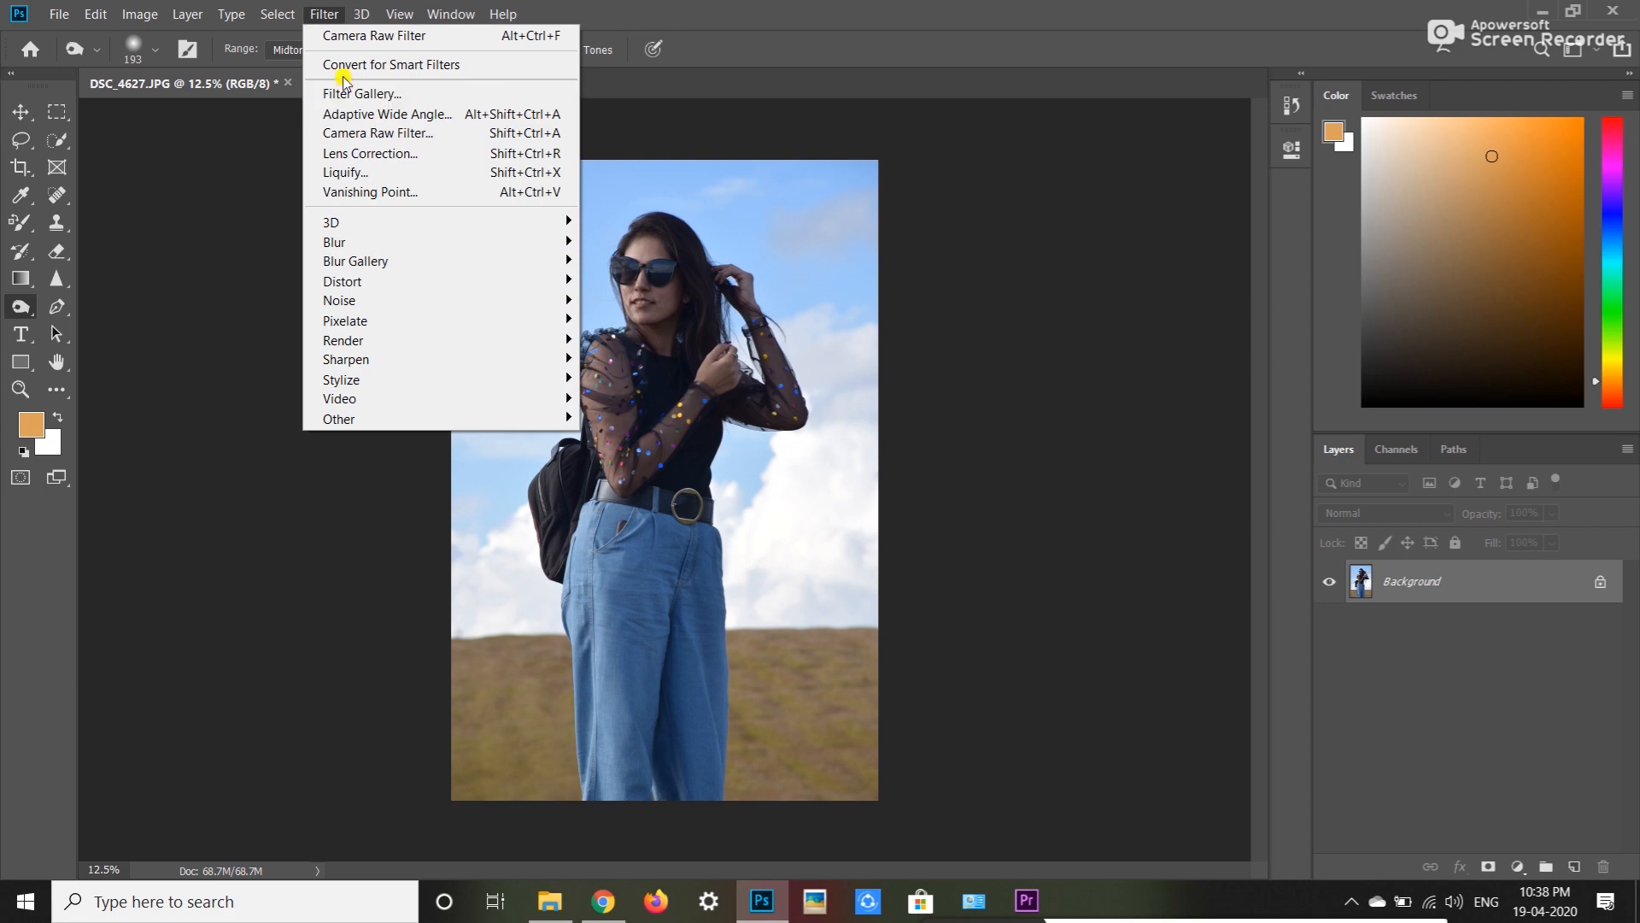
Step: Open the Camera Raw Filter and set Exposure +0.65, Contrast +8, Highlights -33, Shadows -13, Whites +33 and Blacks about +20
{"action": "left_click", "coordinate": [359, 135]}
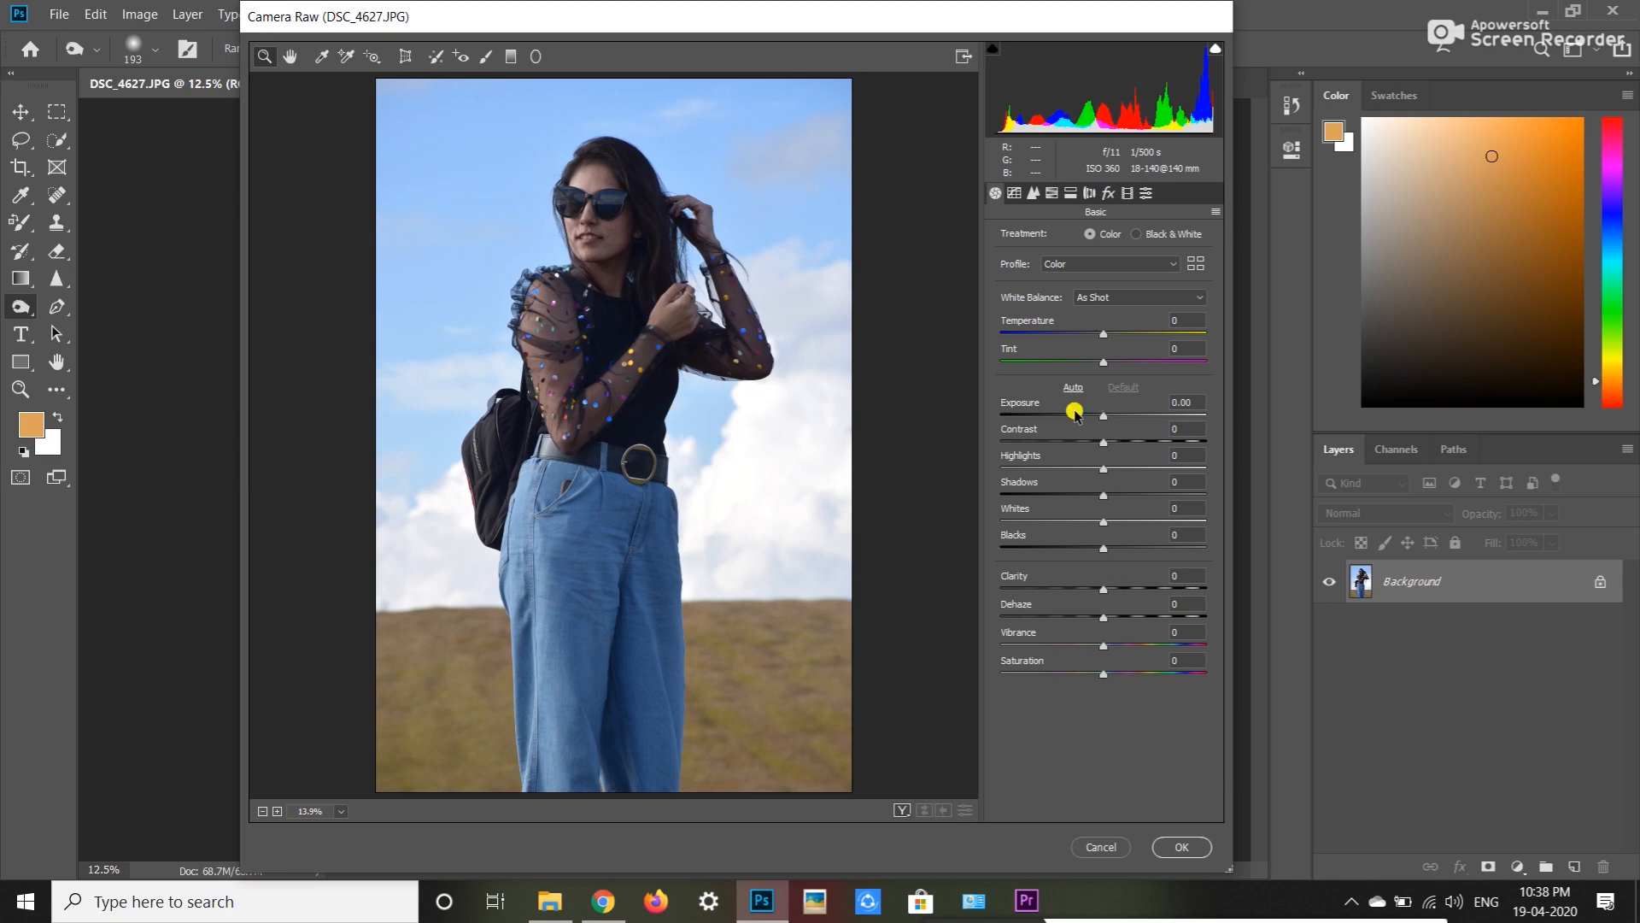
{"action": "left_click_drag", "start_coordinate": [1102, 415], "coordinate": [1135, 537]}
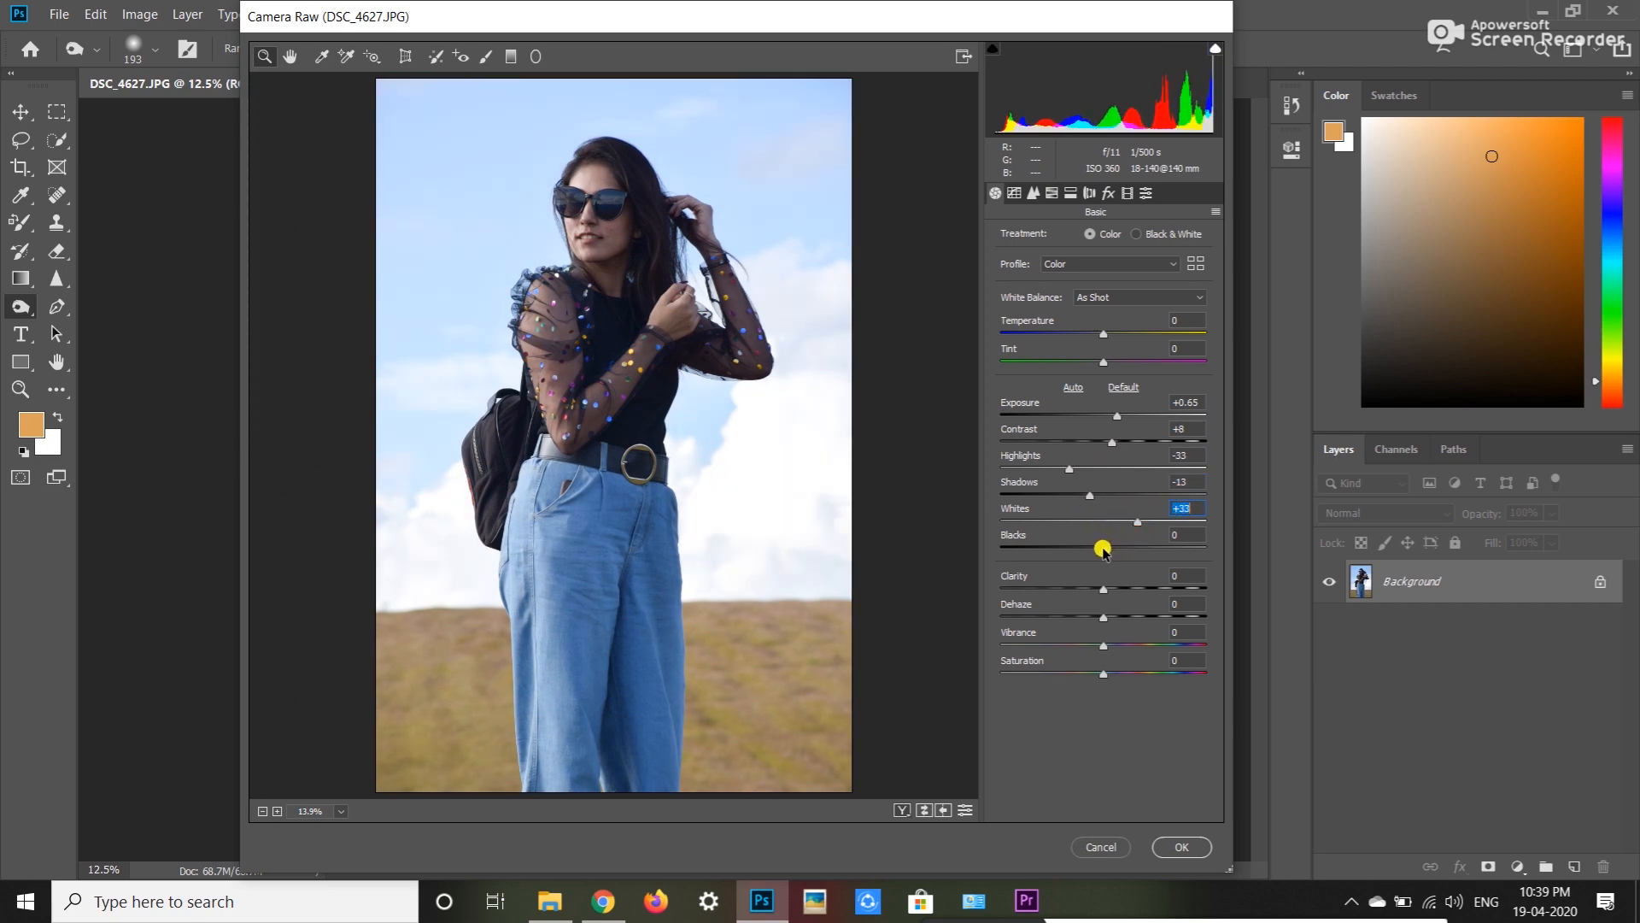
{"action": "mouse_move", "coordinate": [1103, 549]}
{"action": "left_mouse_down"}
{"action": "mouse_move", "coordinate": [1059, 550]}
{"action": "mouse_move", "coordinate": [1127, 553]}
{"action": "left_mouse_up"}
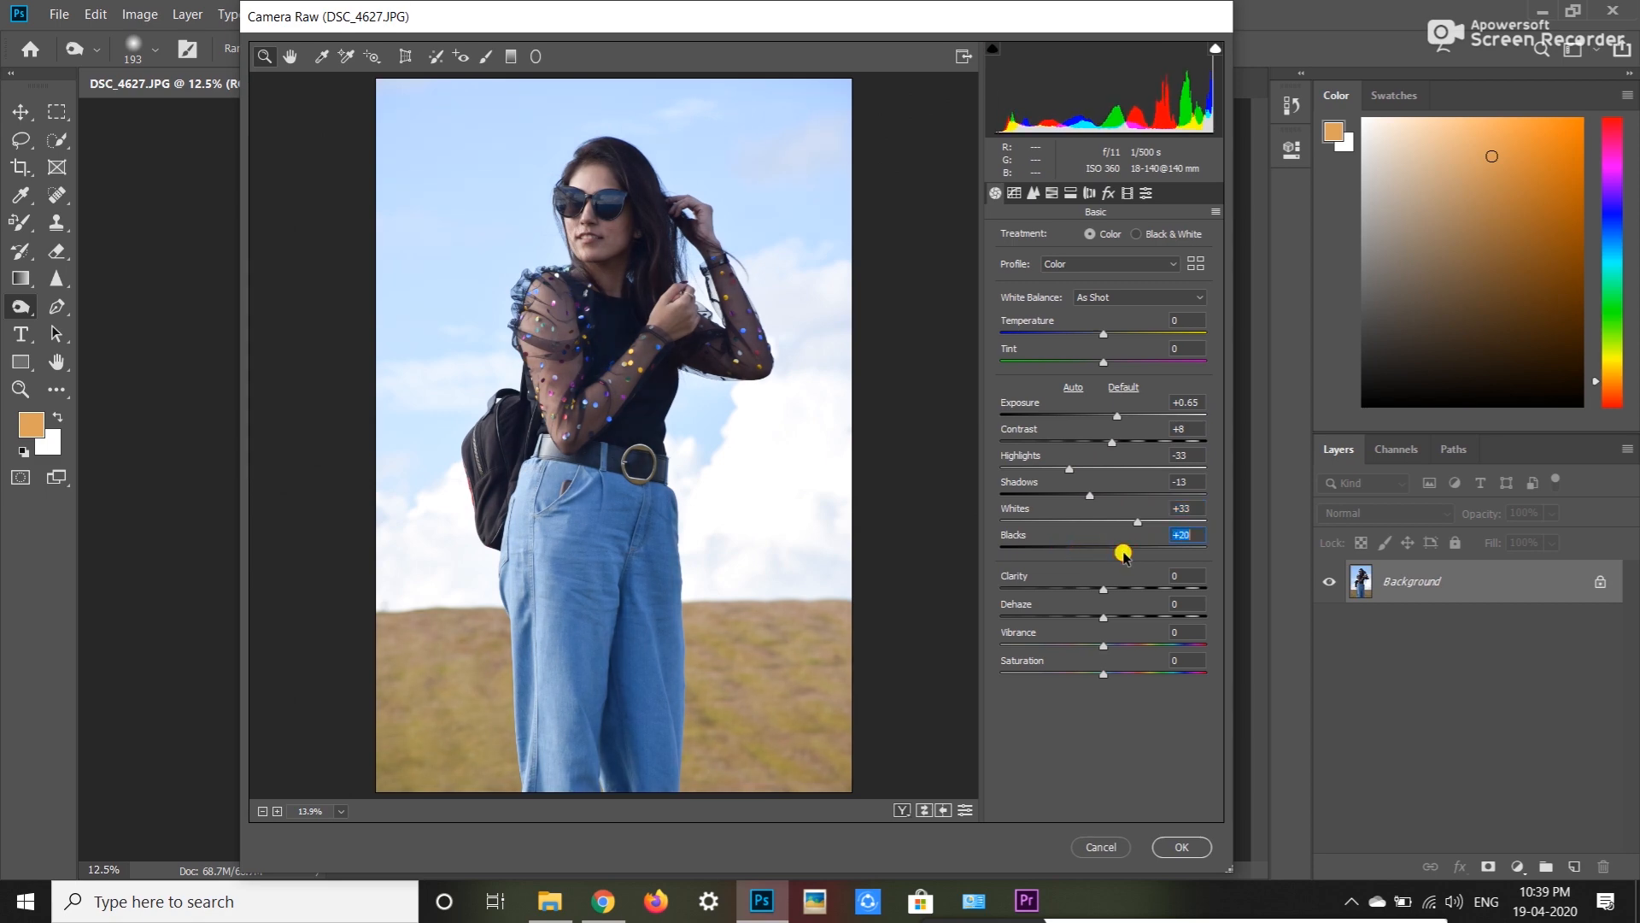
{"action": "left_click", "coordinate": [1179, 575]}
Step: In the HSL hue adjustments, set Reds to -6, Oranges to -5 and Yellows to -100
{"action": "left_click", "coordinate": [1051, 194]}
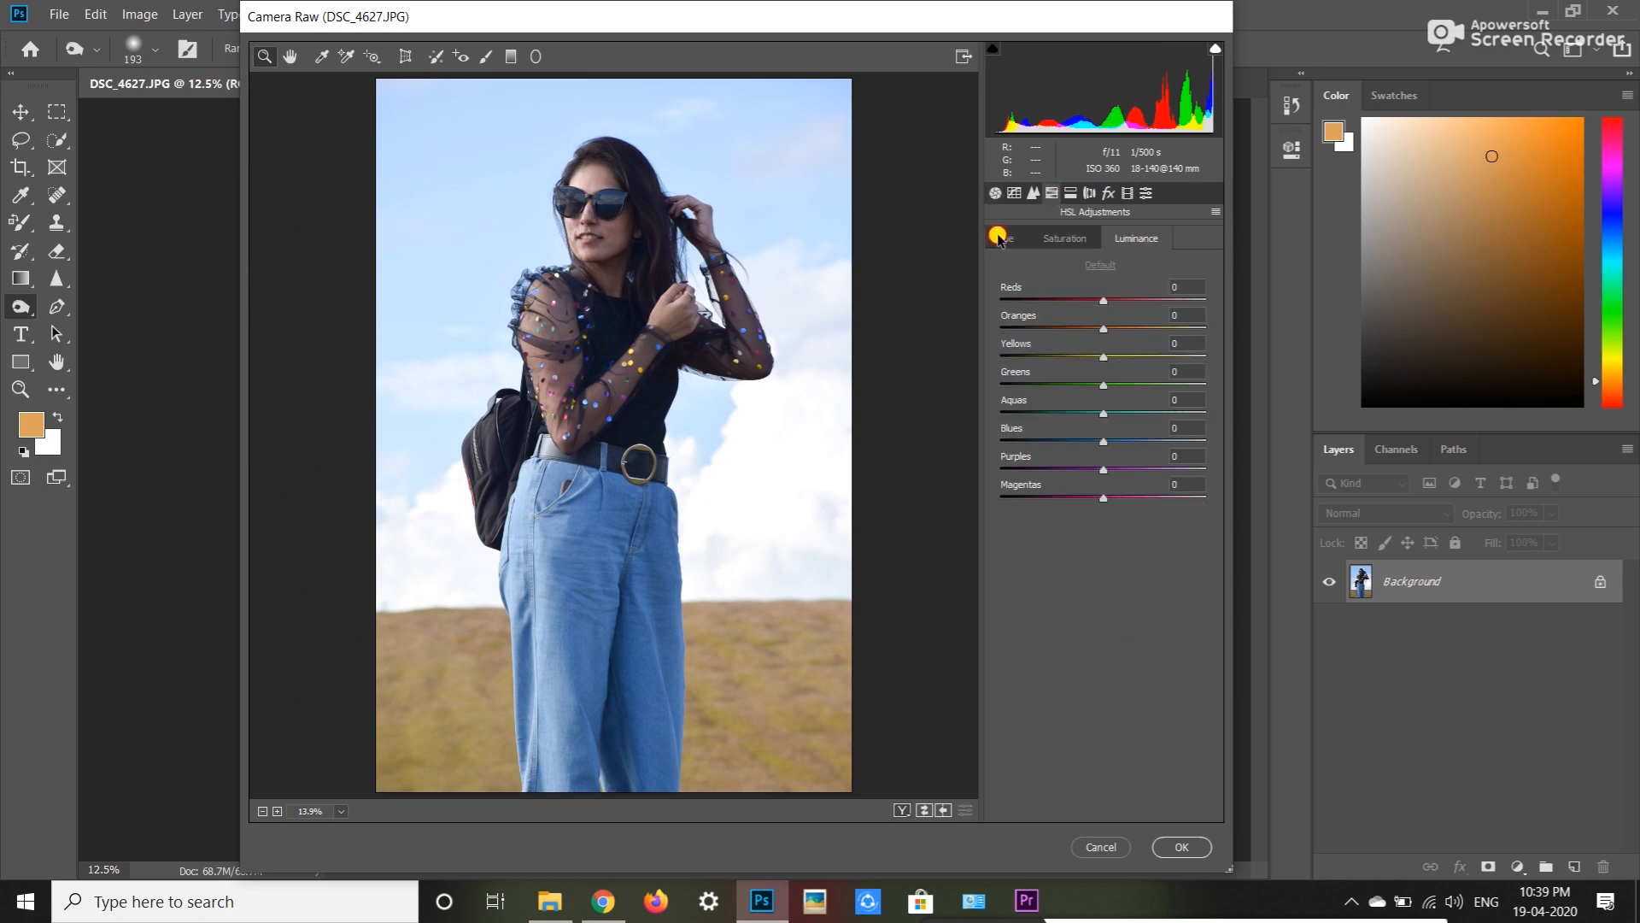
{"action": "left_click", "coordinate": [1066, 241]}
{"action": "left_click", "coordinate": [1133, 239]}
{"action": "left_click", "coordinate": [1010, 240]}
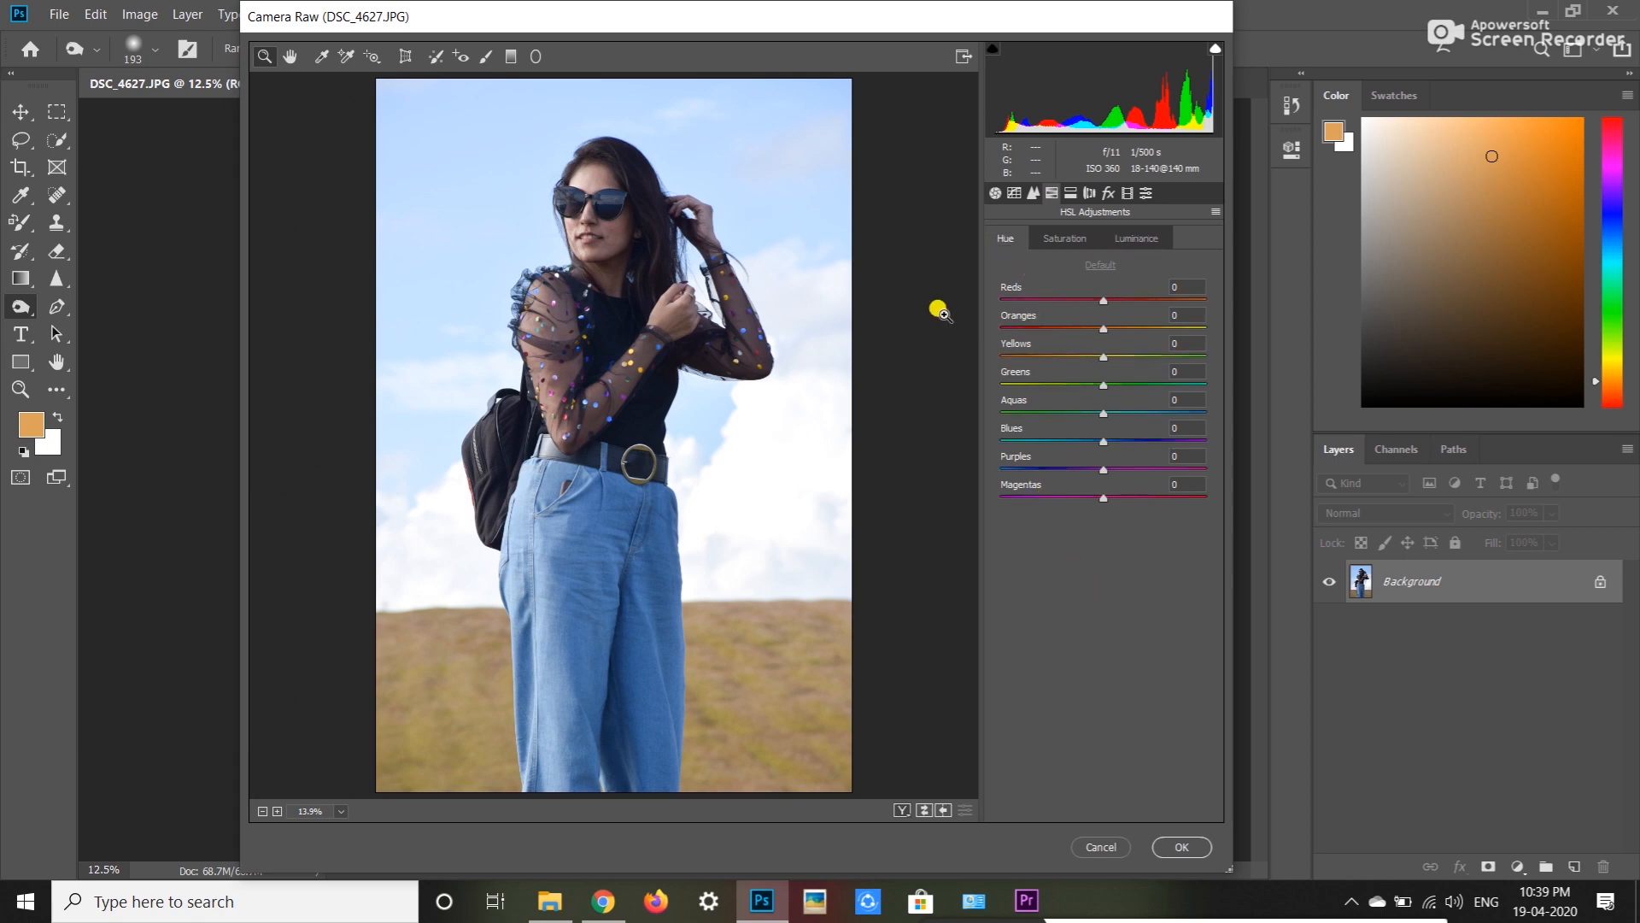
{"action": "mouse_move", "coordinate": [1102, 303]}
{"action": "left_mouse_down"}
{"action": "mouse_move", "coordinate": [1057, 315]}
{"action": "mouse_move", "coordinate": [1127, 316]}
{"action": "mouse_move", "coordinate": [1071, 309]}
{"action": "mouse_move", "coordinate": [1098, 311]}
{"action": "left_mouse_up"}
{"action": "mouse_move", "coordinate": [1103, 332]}
{"action": "left_mouse_down"}
{"action": "mouse_move", "coordinate": [1057, 338]}
{"action": "mouse_move", "coordinate": [1151, 345]}
{"action": "mouse_move", "coordinate": [1096, 338]}
{"action": "left_mouse_up"}
{"action": "left_click_drag", "start_coordinate": [1103, 359], "coordinate": [948, 381]}
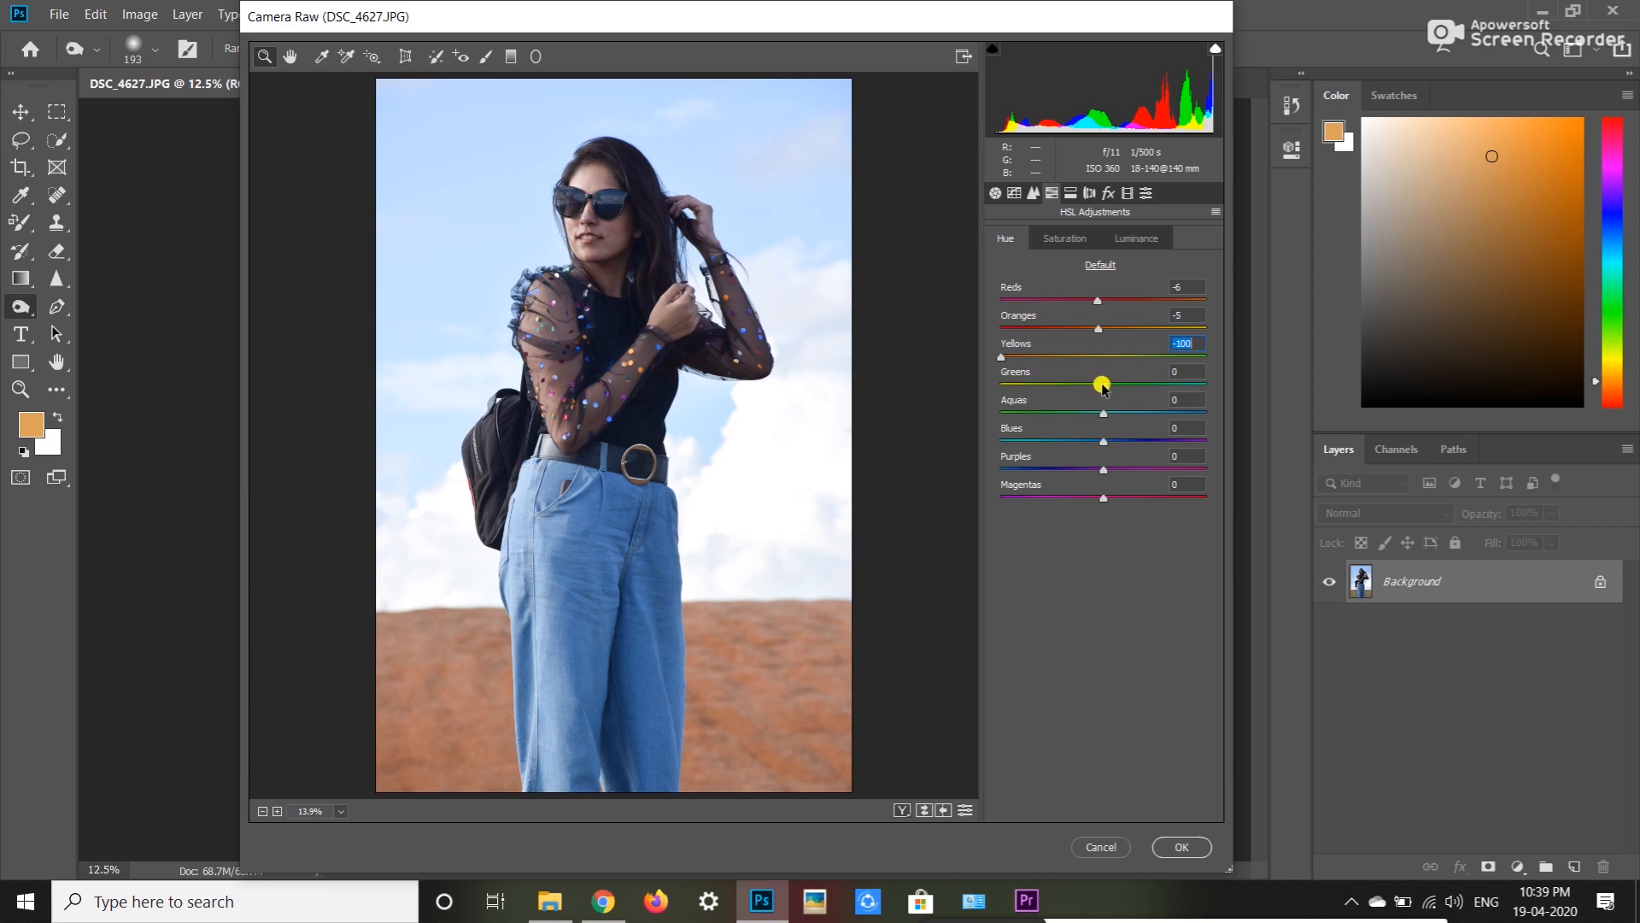
Step: Set the hue of Greens to -3, Aquas to +100, Blues to -30 and Purples to +100, and lower the Magentas hue
{"action": "left_click", "coordinate": [1103, 386]}
{"action": "left_click_drag", "start_coordinate": [1104, 388], "coordinate": [1230, 443]}
{"action": "left_click_drag", "start_coordinate": [1100, 444], "coordinate": [1206, 489]}
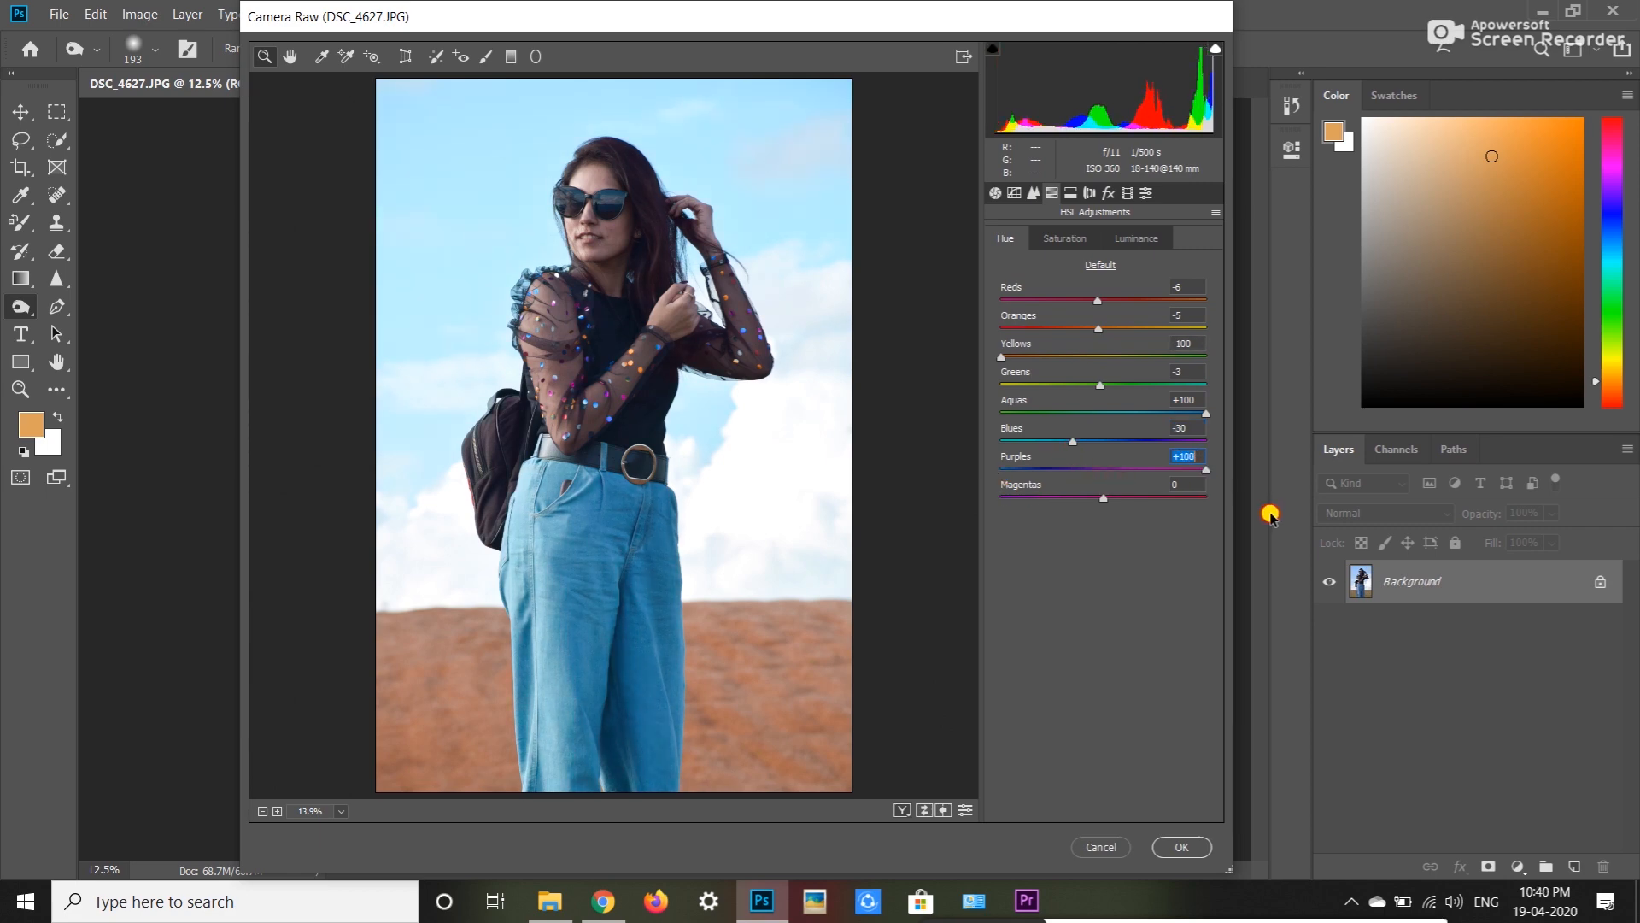
{"action": "left_click_drag", "start_coordinate": [1101, 497], "coordinate": [1045, 500]}
Step: In the HSL saturation adjustments, set Yellows to +52, Greens to -25, Blues to +38 and Purples to +3, and slightly reduce Magentas
{"action": "left_click", "coordinate": [1063, 237]}
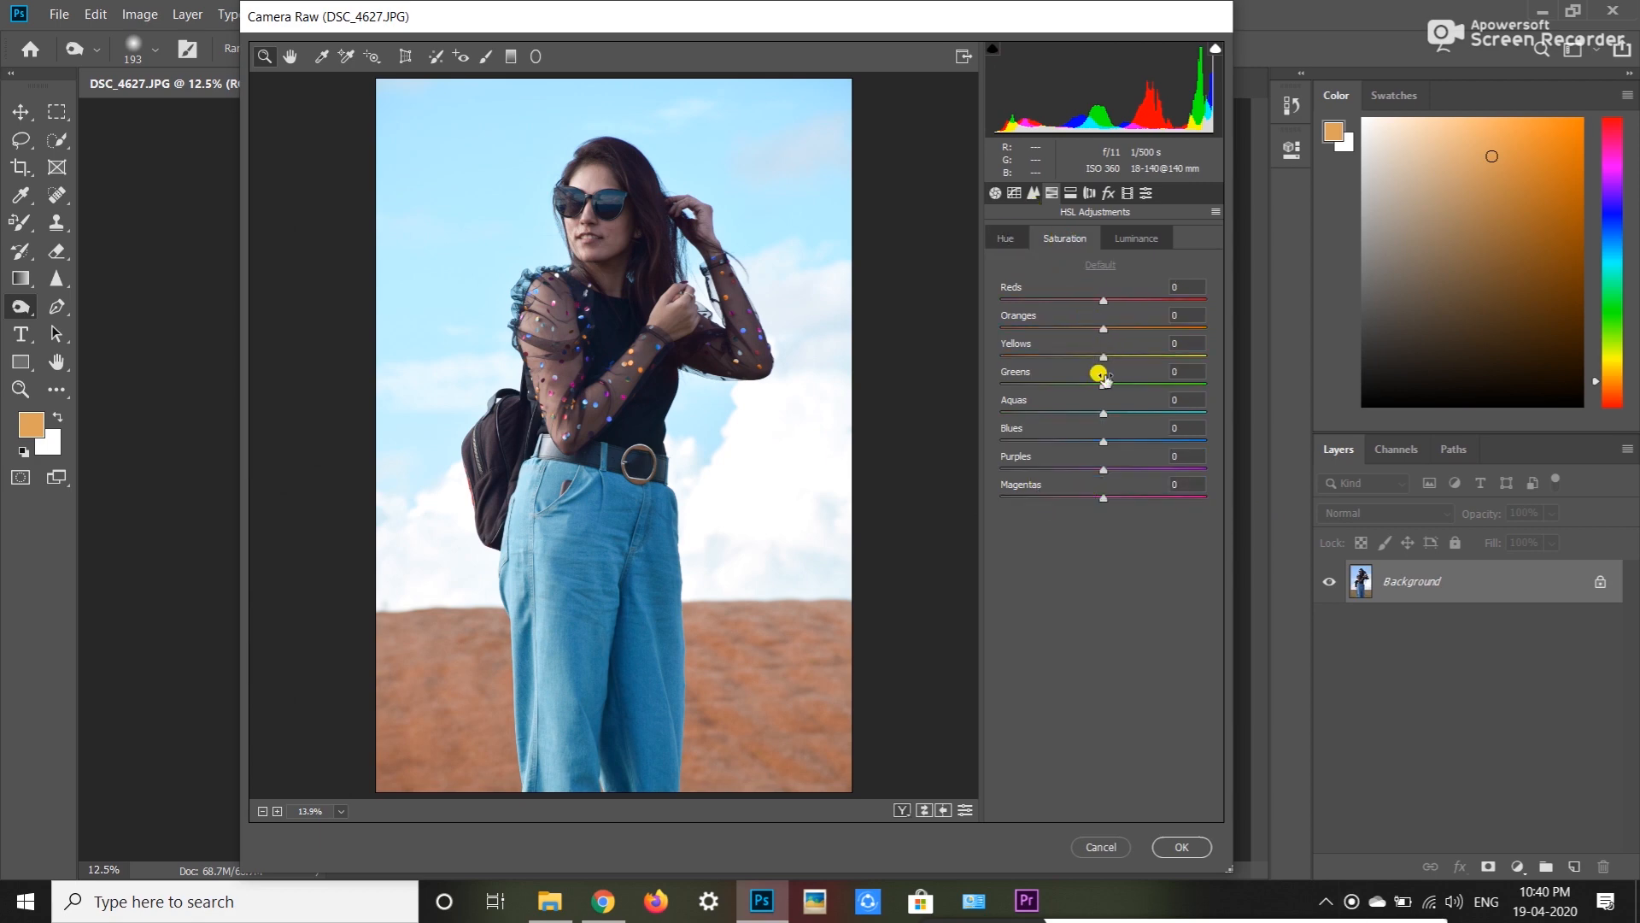
{"action": "left_click_drag", "start_coordinate": [1103, 357], "coordinate": [1078, 386]}
{"action": "left_click_drag", "start_coordinate": [1103, 441], "coordinate": [1143, 442]}
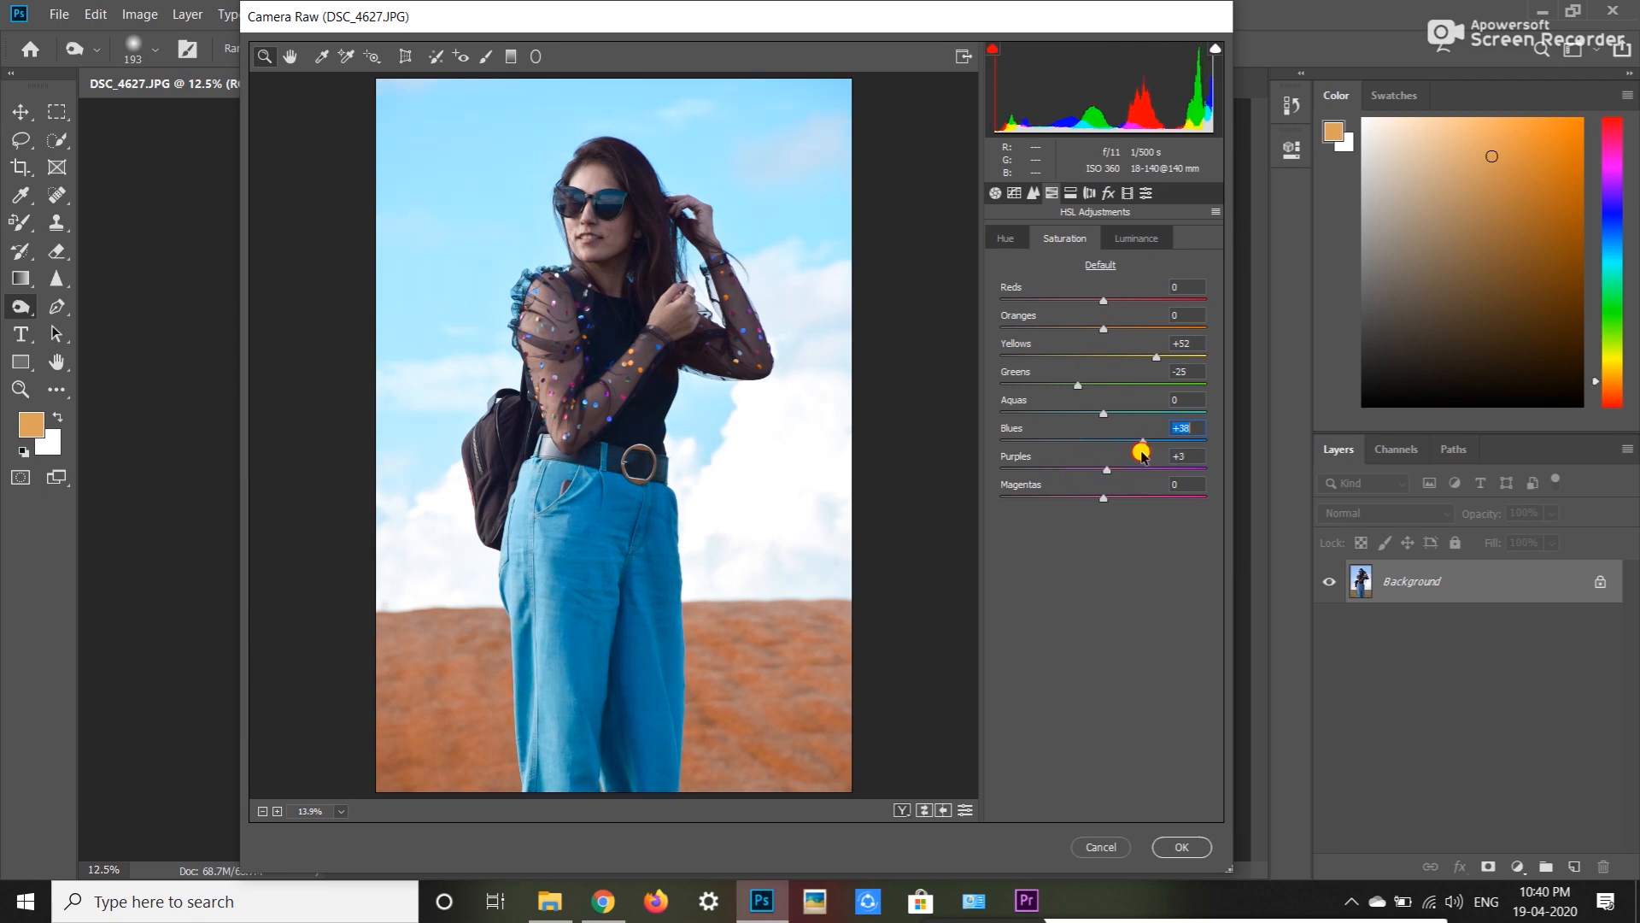
{"action": "left_click_drag", "start_coordinate": [1098, 500], "coordinate": [1095, 493]}
Step: In the HSL luminance adjustments, set Yellows to +36, Aquas to -19 and Blues to -11
{"action": "left_click", "coordinate": [1136, 241]}
{"action": "left_click_drag", "start_coordinate": [1103, 357], "coordinate": [1140, 357]}
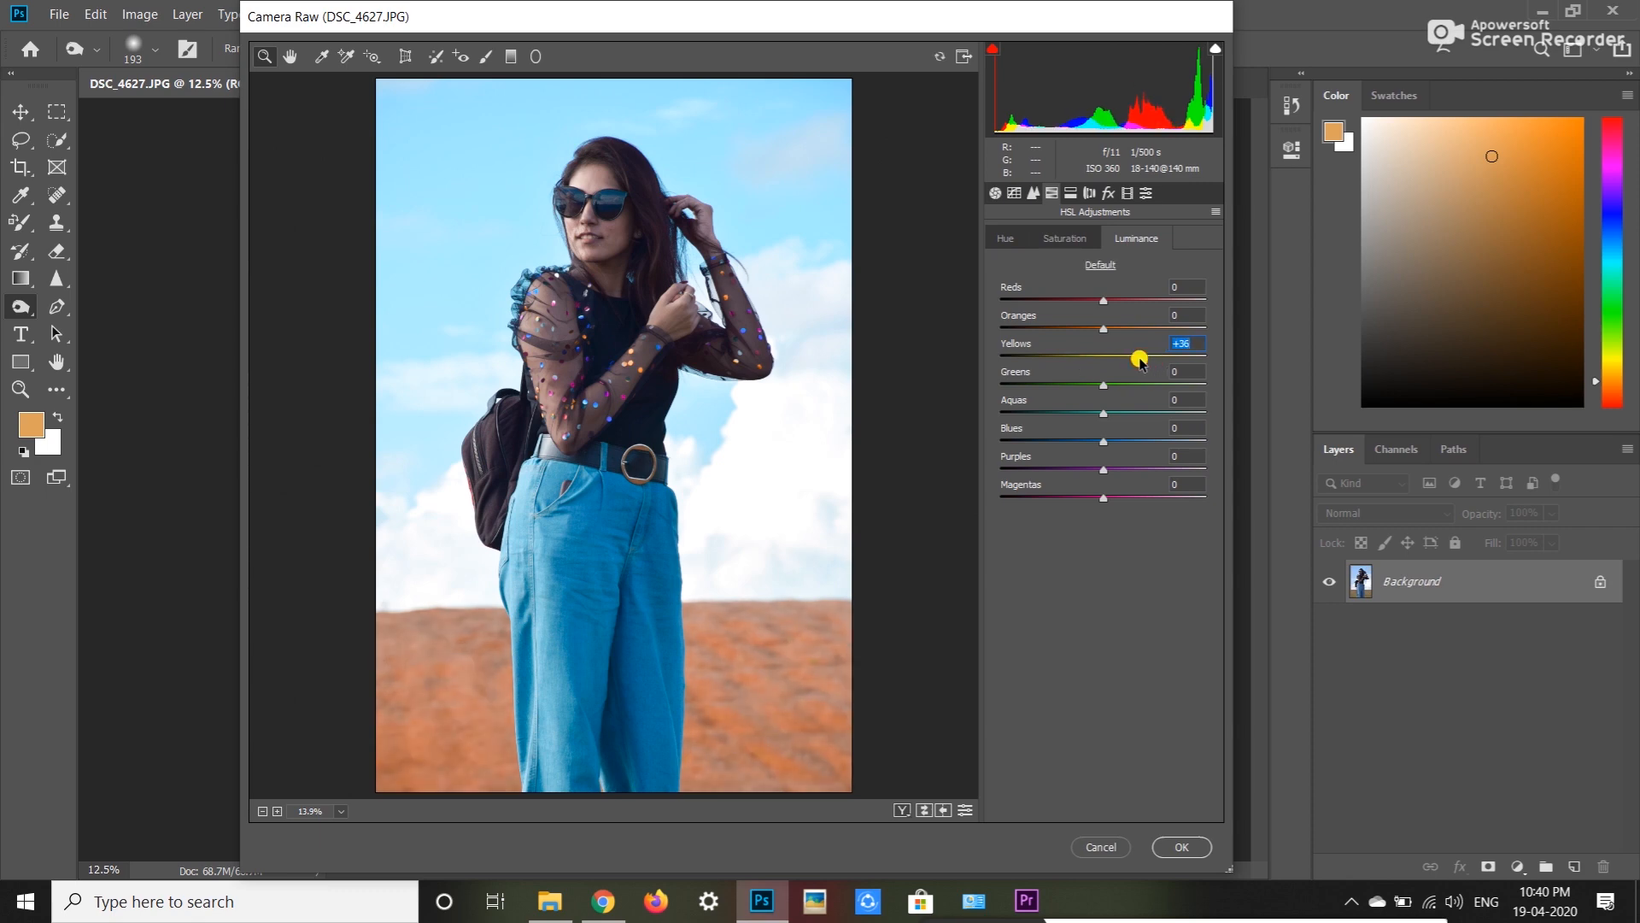
{"action": "left_click_drag", "start_coordinate": [1103, 415], "coordinate": [1091, 451]}
{"action": "left_click", "coordinate": [1102, 441]}
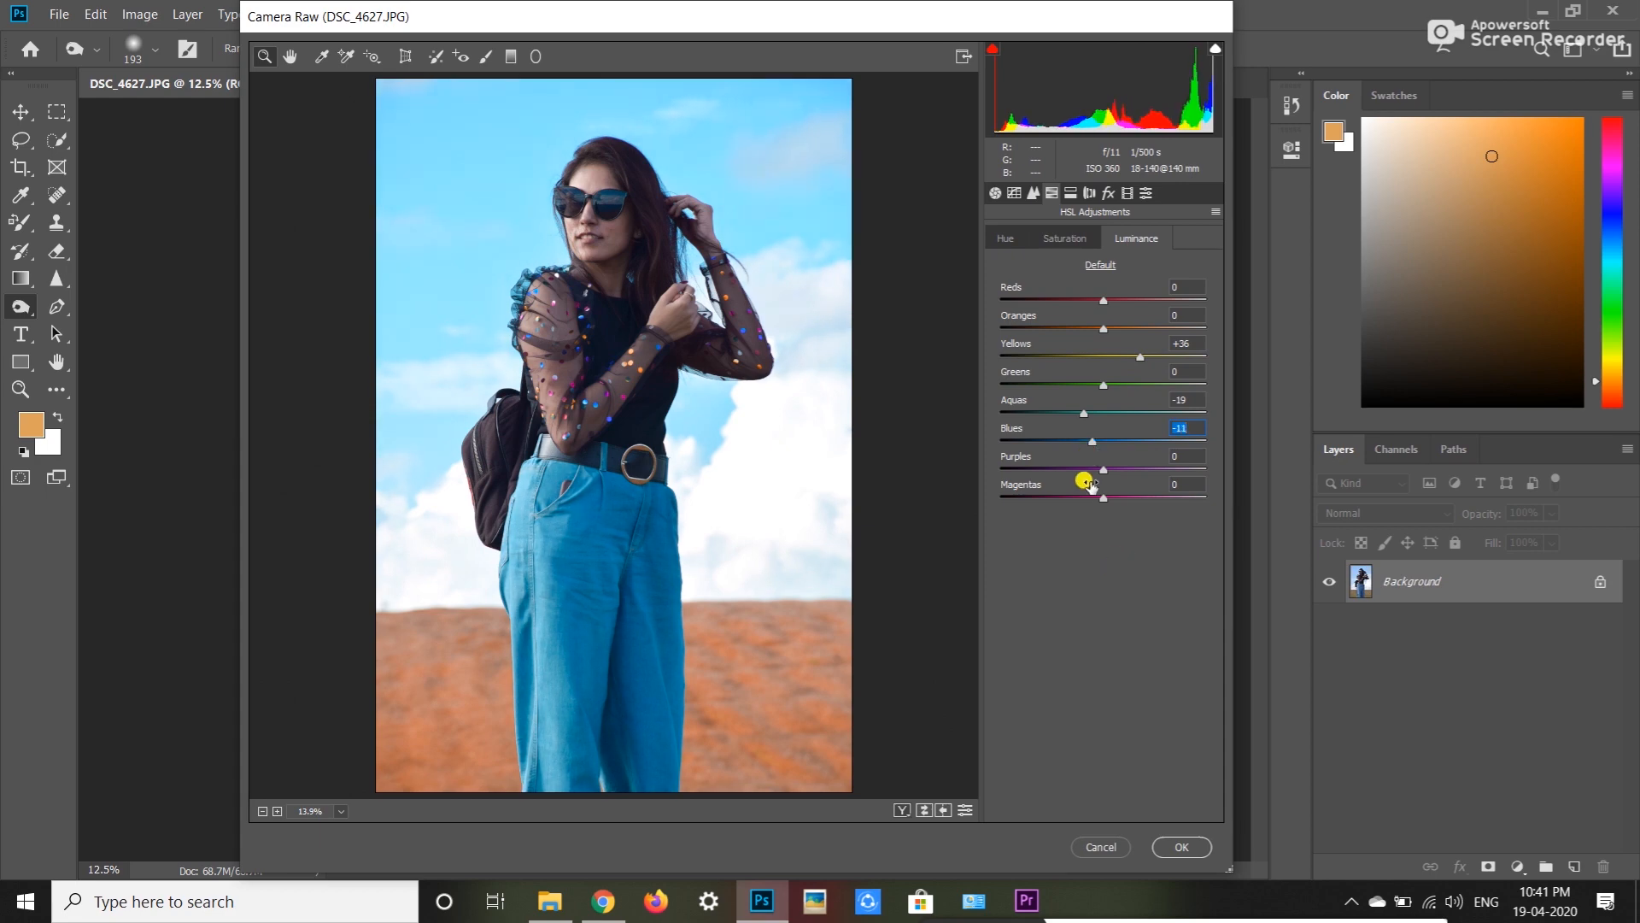
Step: Set the lens correction distortion amount to -4 and apply the Camera Raw filter to the photo
{"action": "left_click", "coordinate": [1091, 193]}
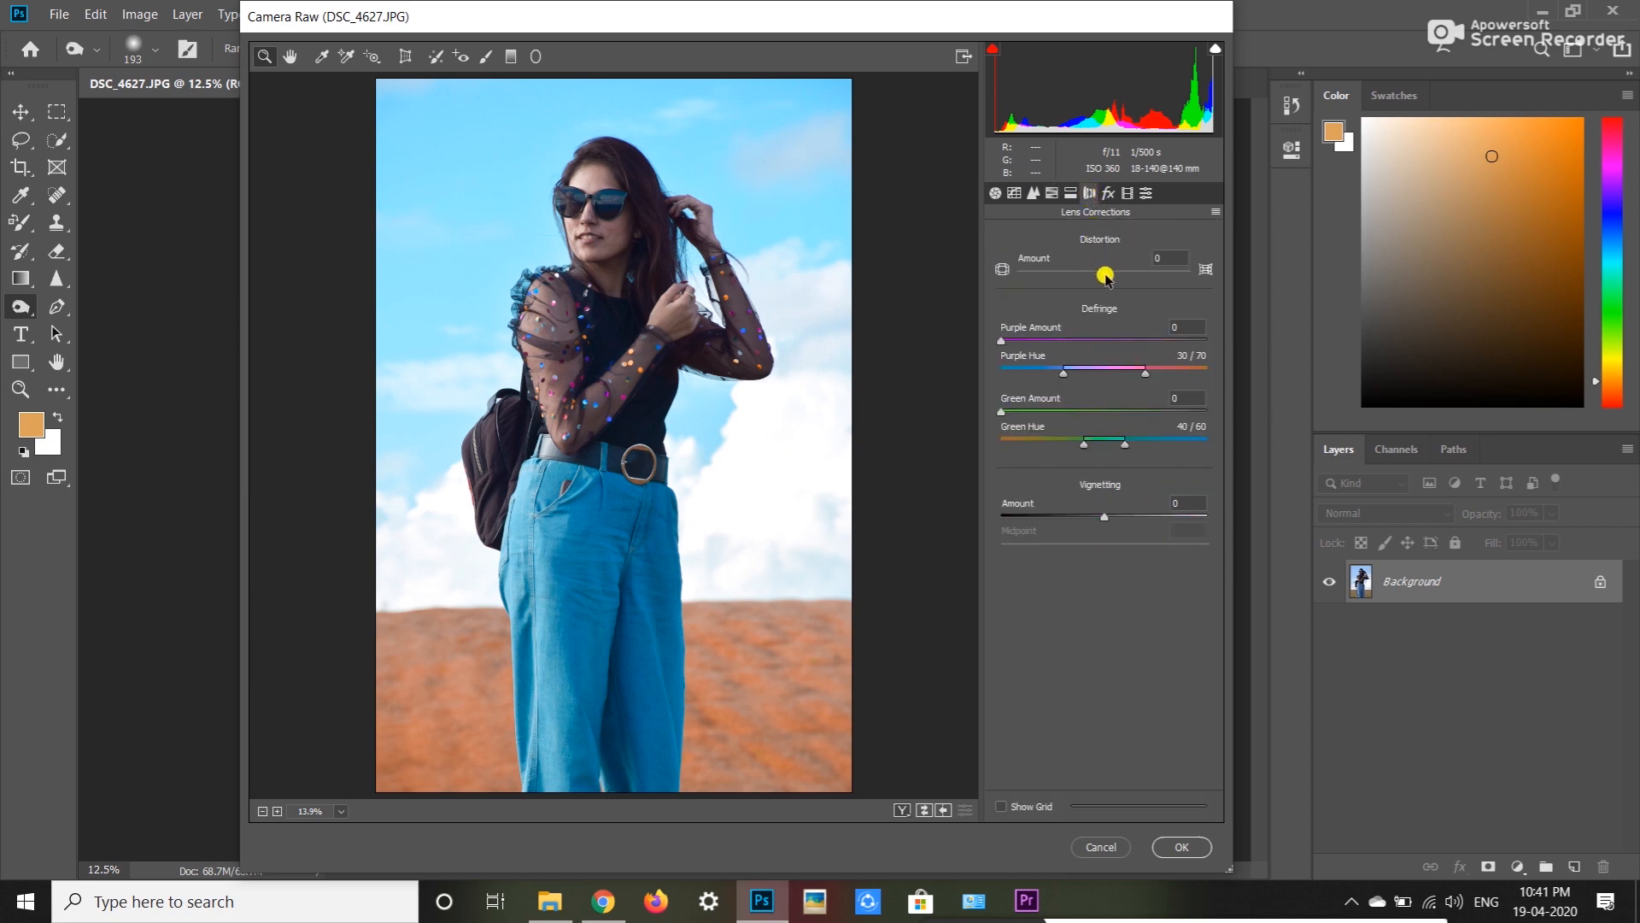
{"action": "left_click_drag", "start_coordinate": [1108, 275], "coordinate": [1098, 278]}
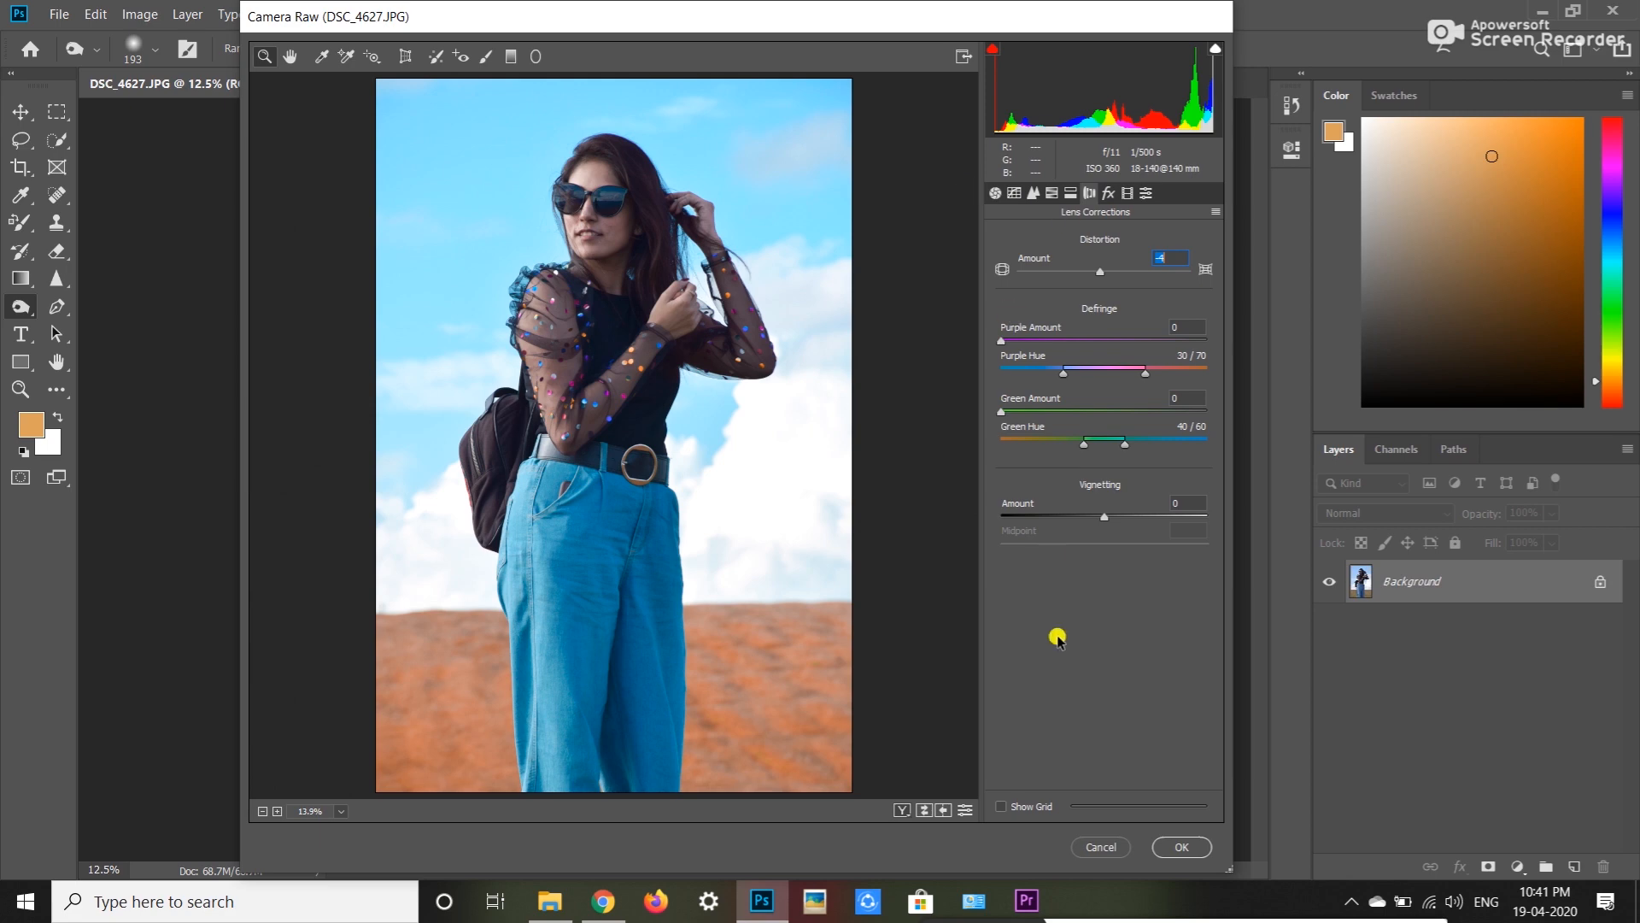
{"action": "left_click", "coordinate": [1179, 848]}
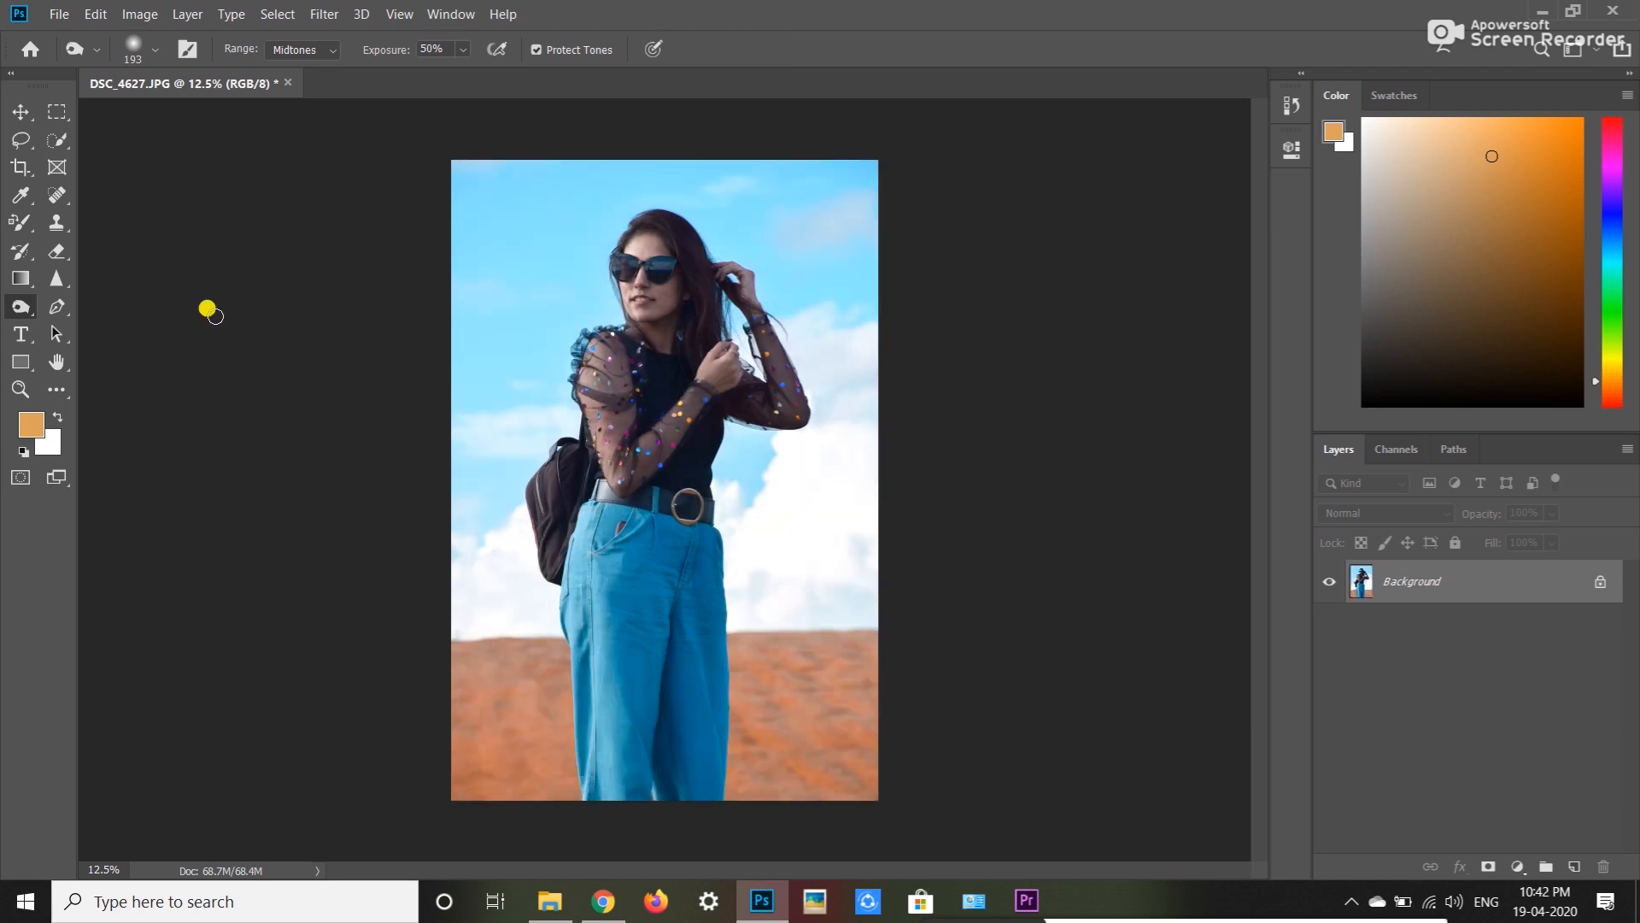
Step: Compare the photo before and after the Camera Raw edit by undoing and redoing the filter twice
{"action": "key", "text": "ctrl+z"}
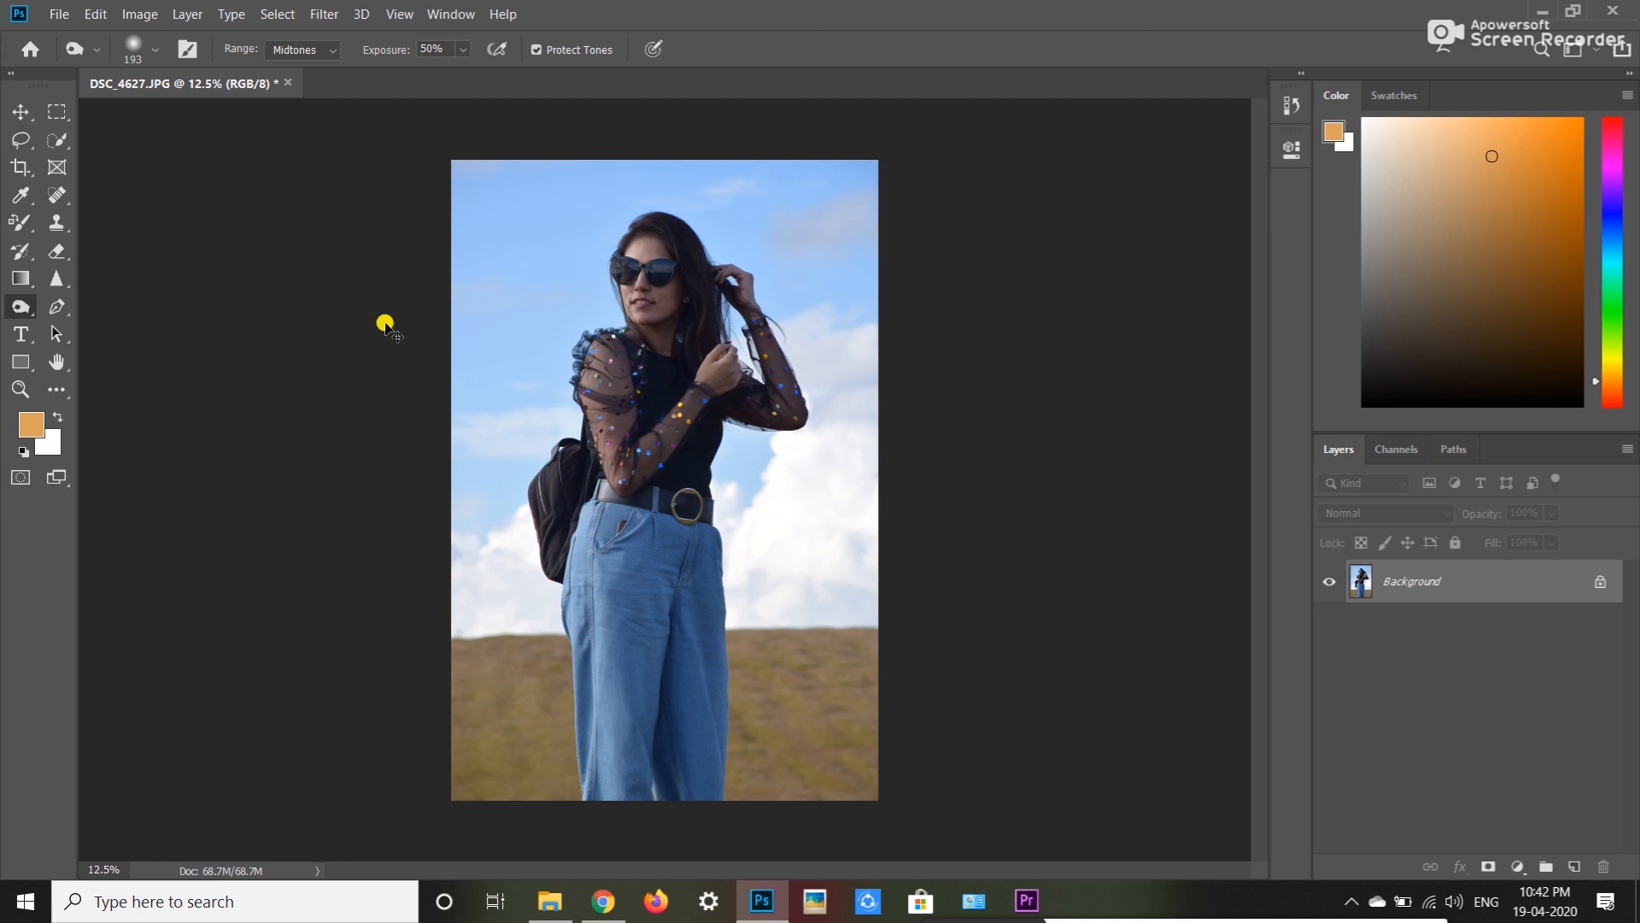
{"action": "key", "text": "ctrl+shift+z"}
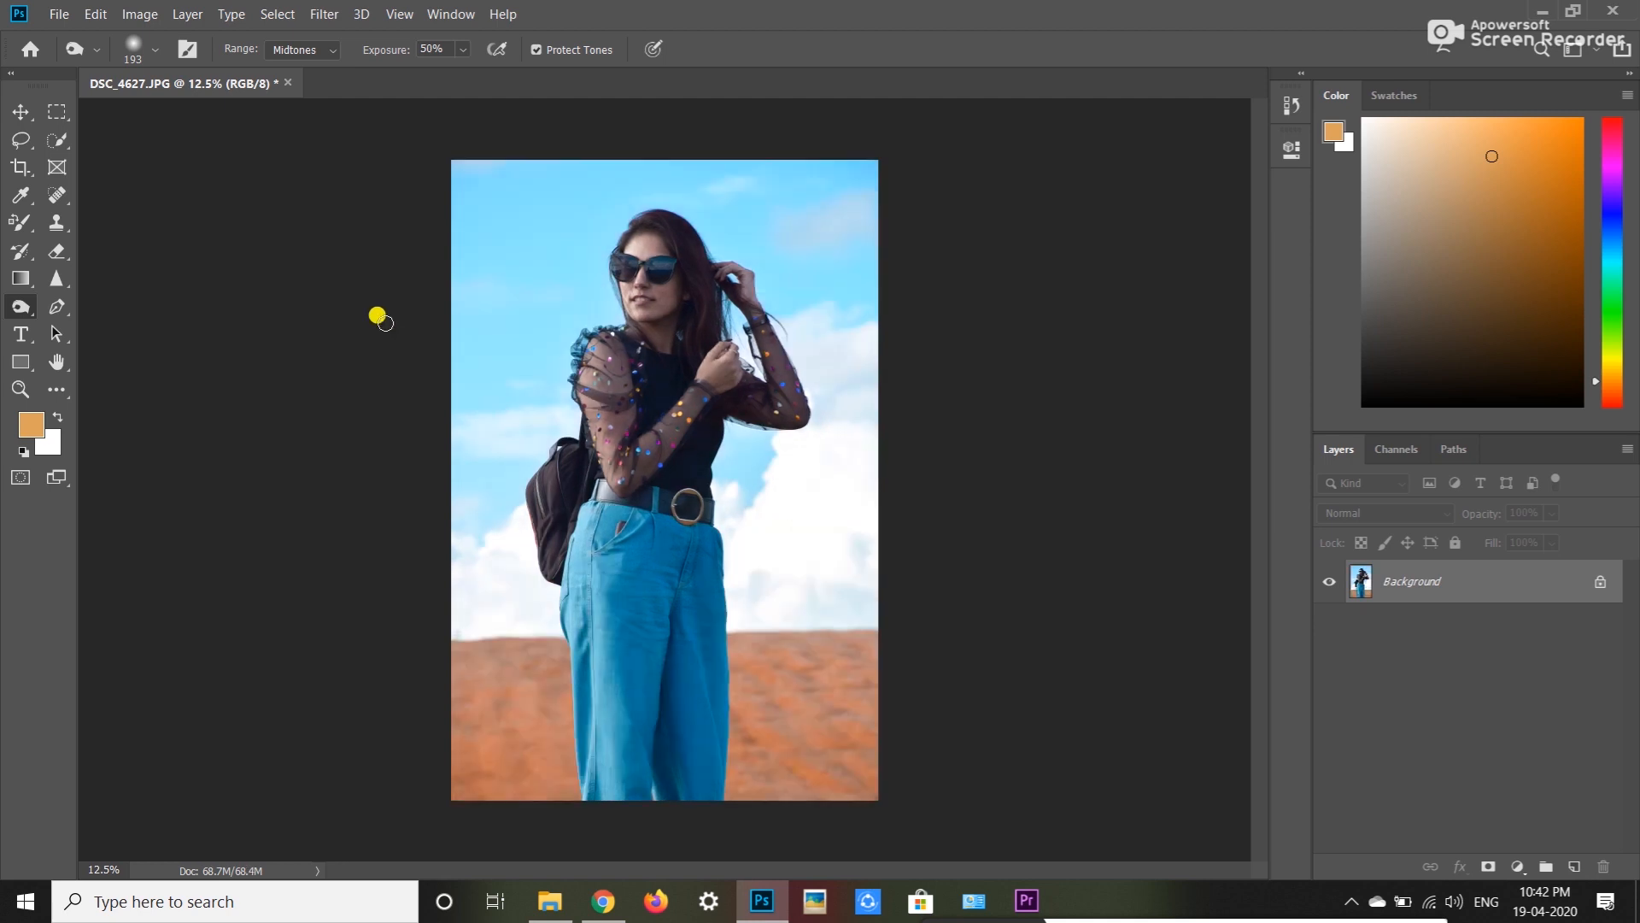
{"action": "key", "text": "ctrl+z"}
{"action": "key", "text": "ctrl+shift+z"}
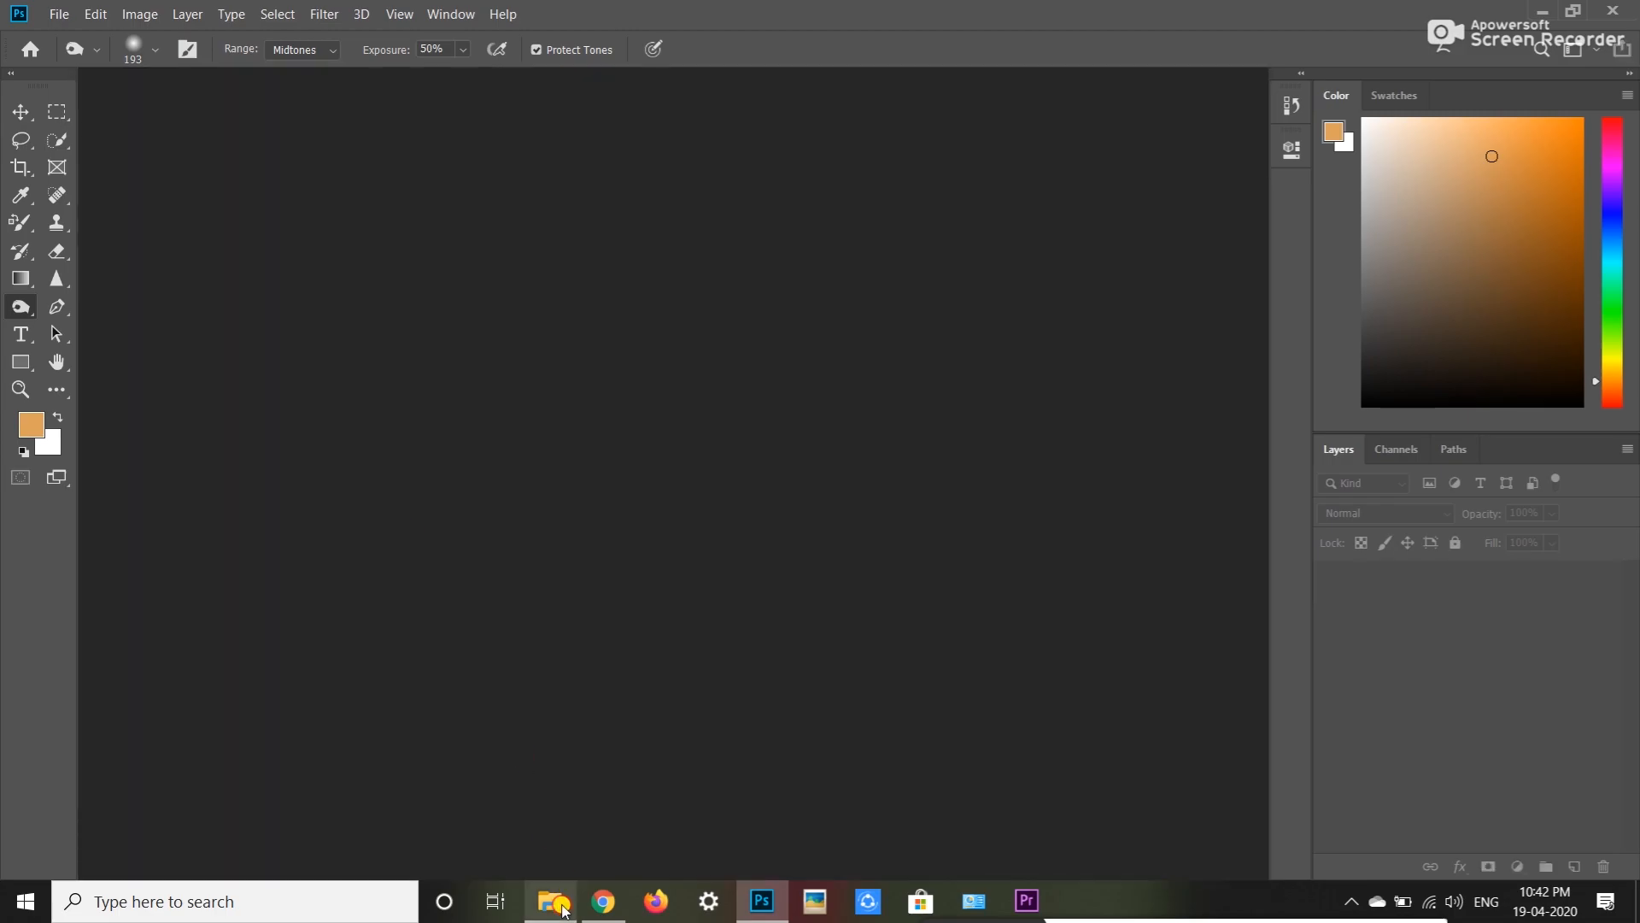
Step: Bring the photo DSC_5314 from File Explorer into Photoshop and open it in the Camera Raw Filter
{"action": "left_click", "coordinate": [553, 902]}
{"action": "left_click_drag", "start_coordinate": [360, 146], "coordinate": [644, 461]}
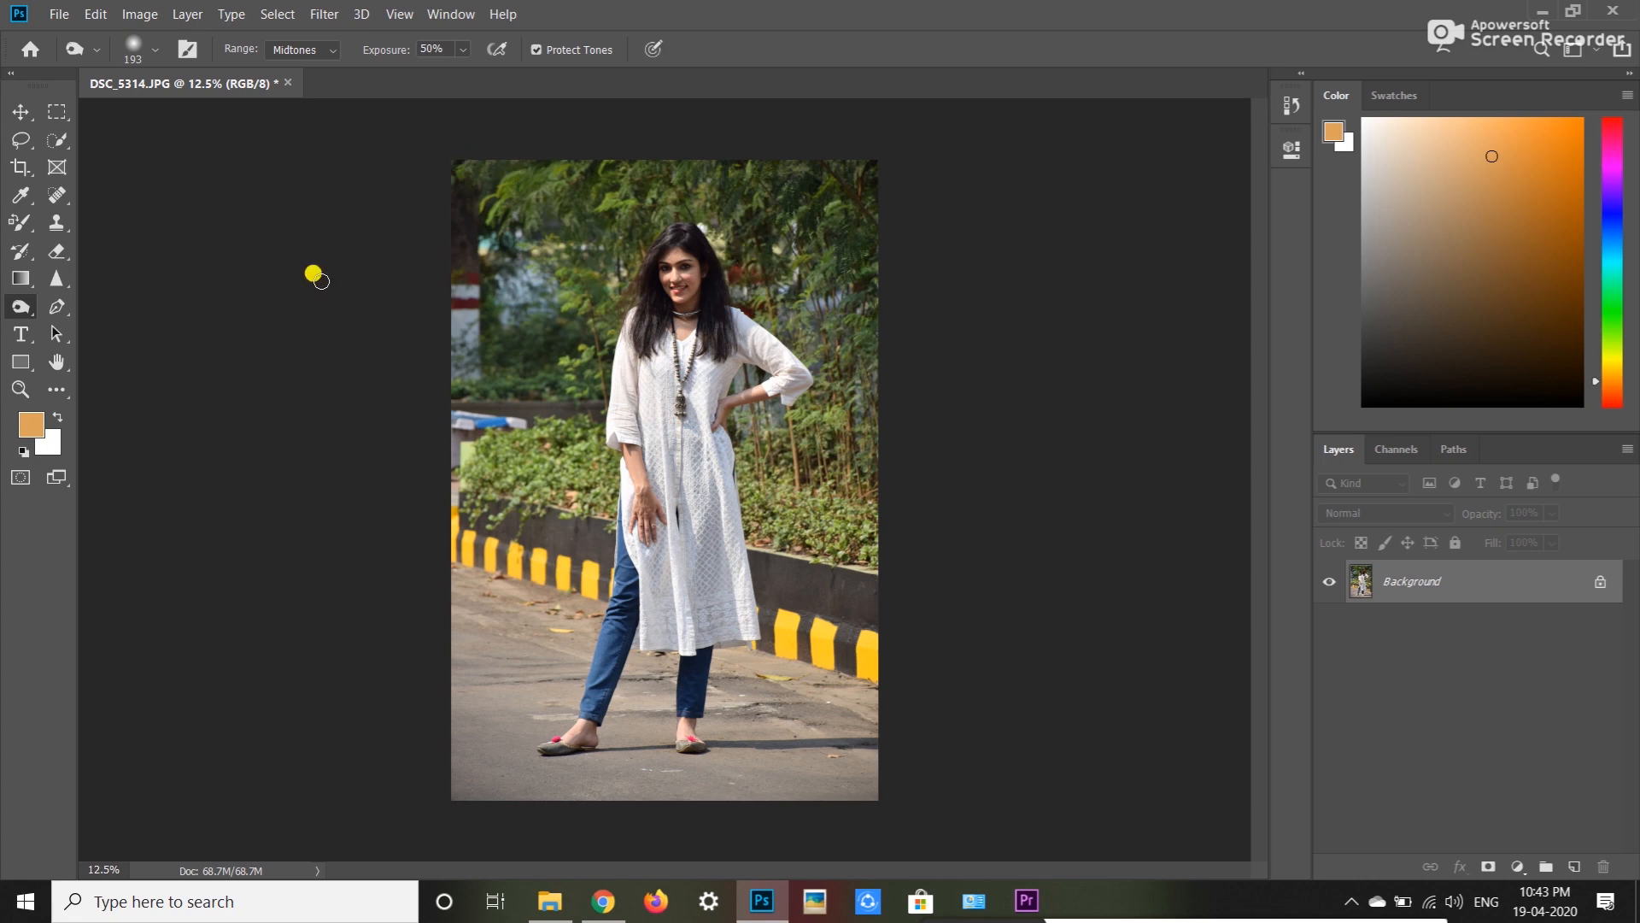
{"action": "left_click", "coordinate": [319, 14]}
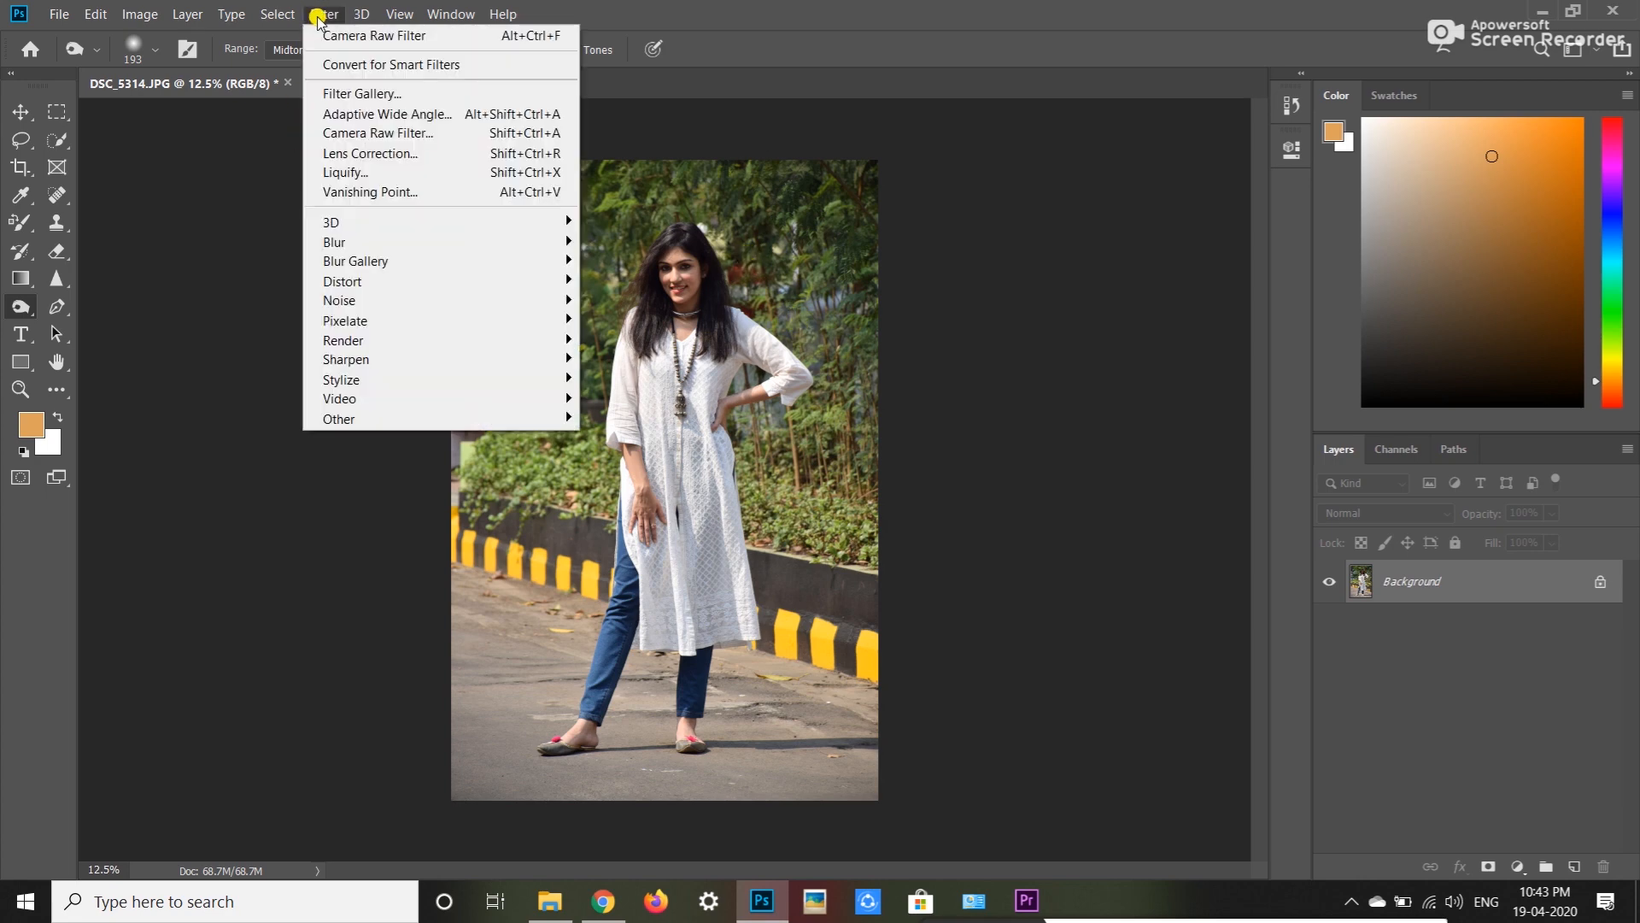
{"action": "left_click", "coordinate": [339, 134]}
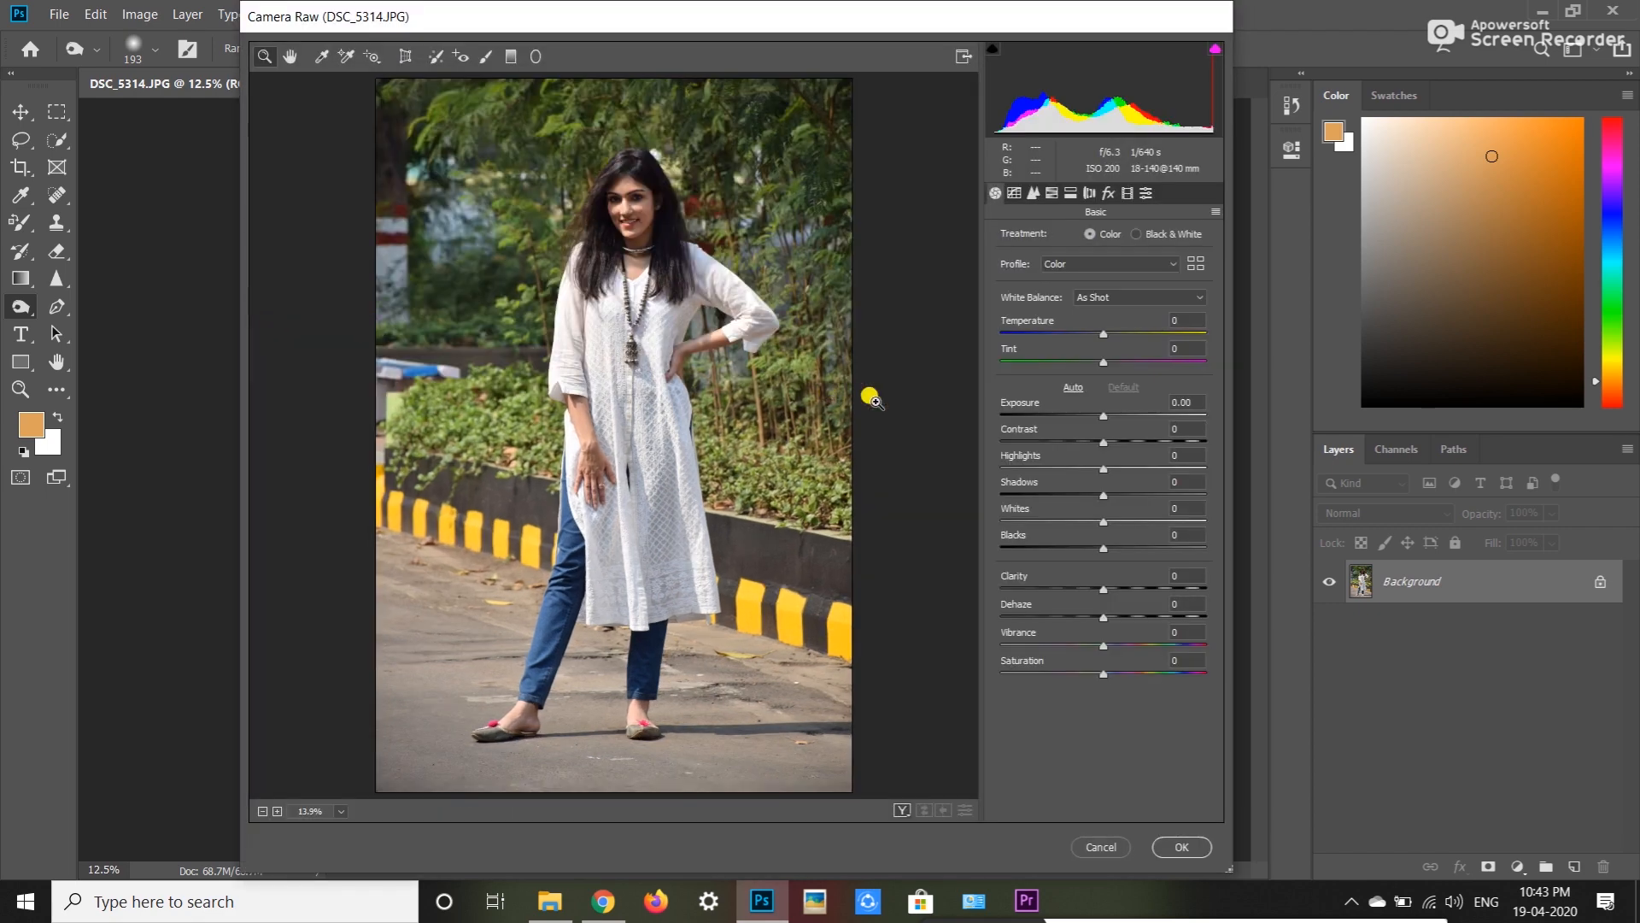
Step: Set Exposure +0.30, Contrast +6, Highlights -15, Shadows +13, Whites -28, Blacks +33 and Clarity +2 in the basic adjustments
{"action": "left_click_drag", "start_coordinate": [1103, 416], "coordinate": [1110, 417]}
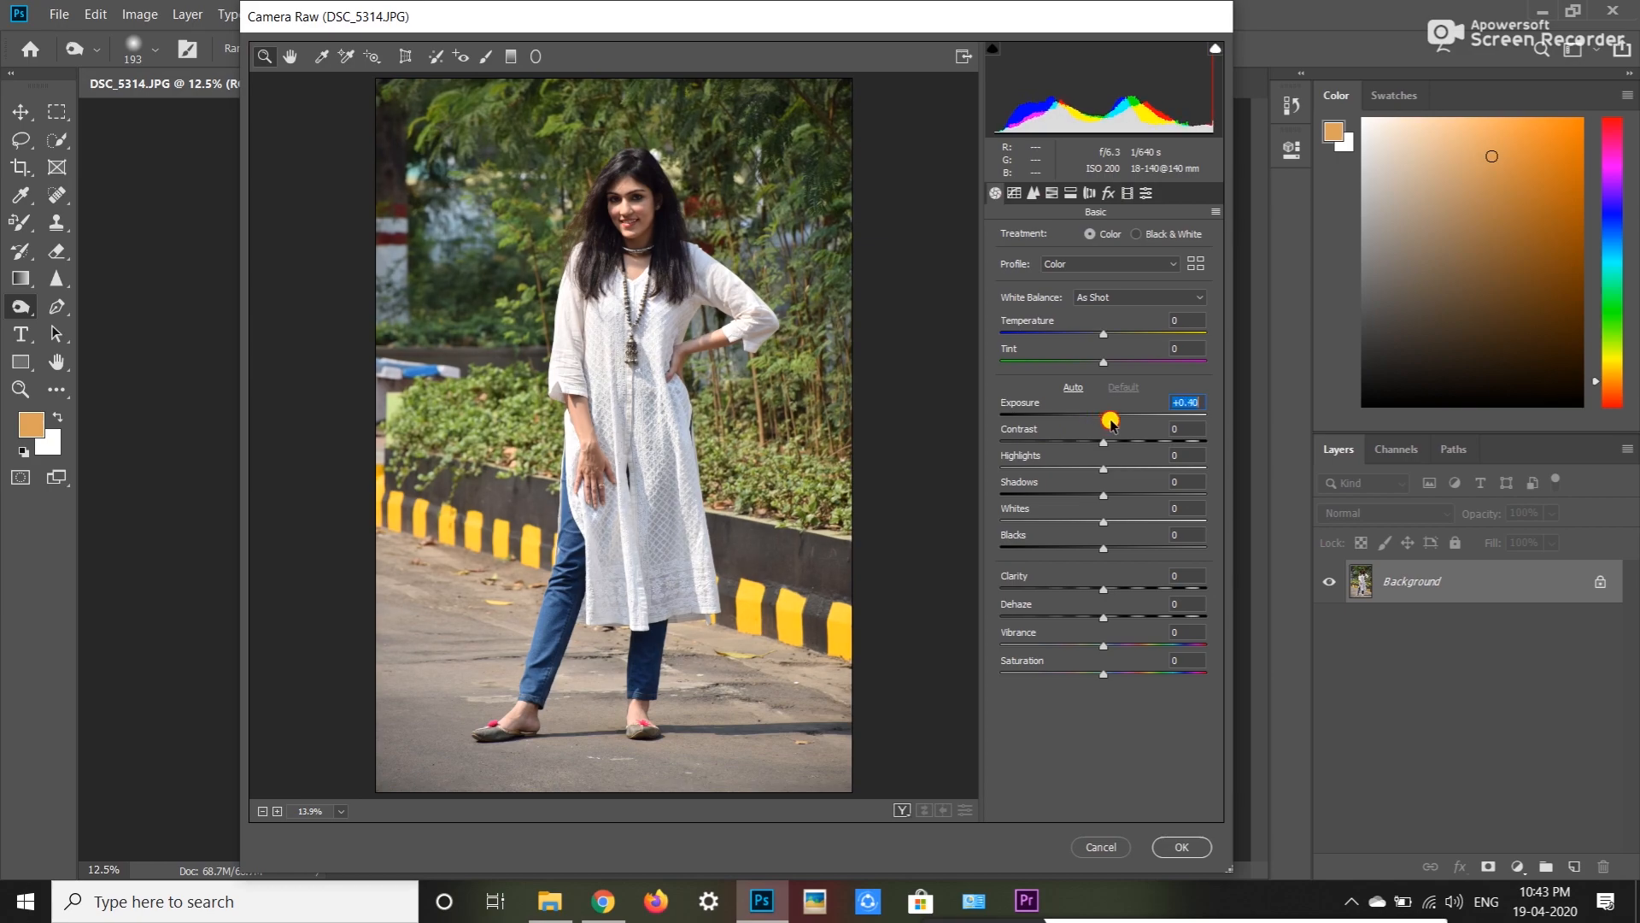
{"action": "left_click", "coordinate": [1104, 441]}
{"action": "left_click_drag", "start_coordinate": [1102, 468], "coordinate": [1137, 549]}
{"action": "left_click_drag", "start_coordinate": [1112, 415], "coordinate": [1109, 416]}
{"action": "left_click", "coordinate": [1141, 572]}
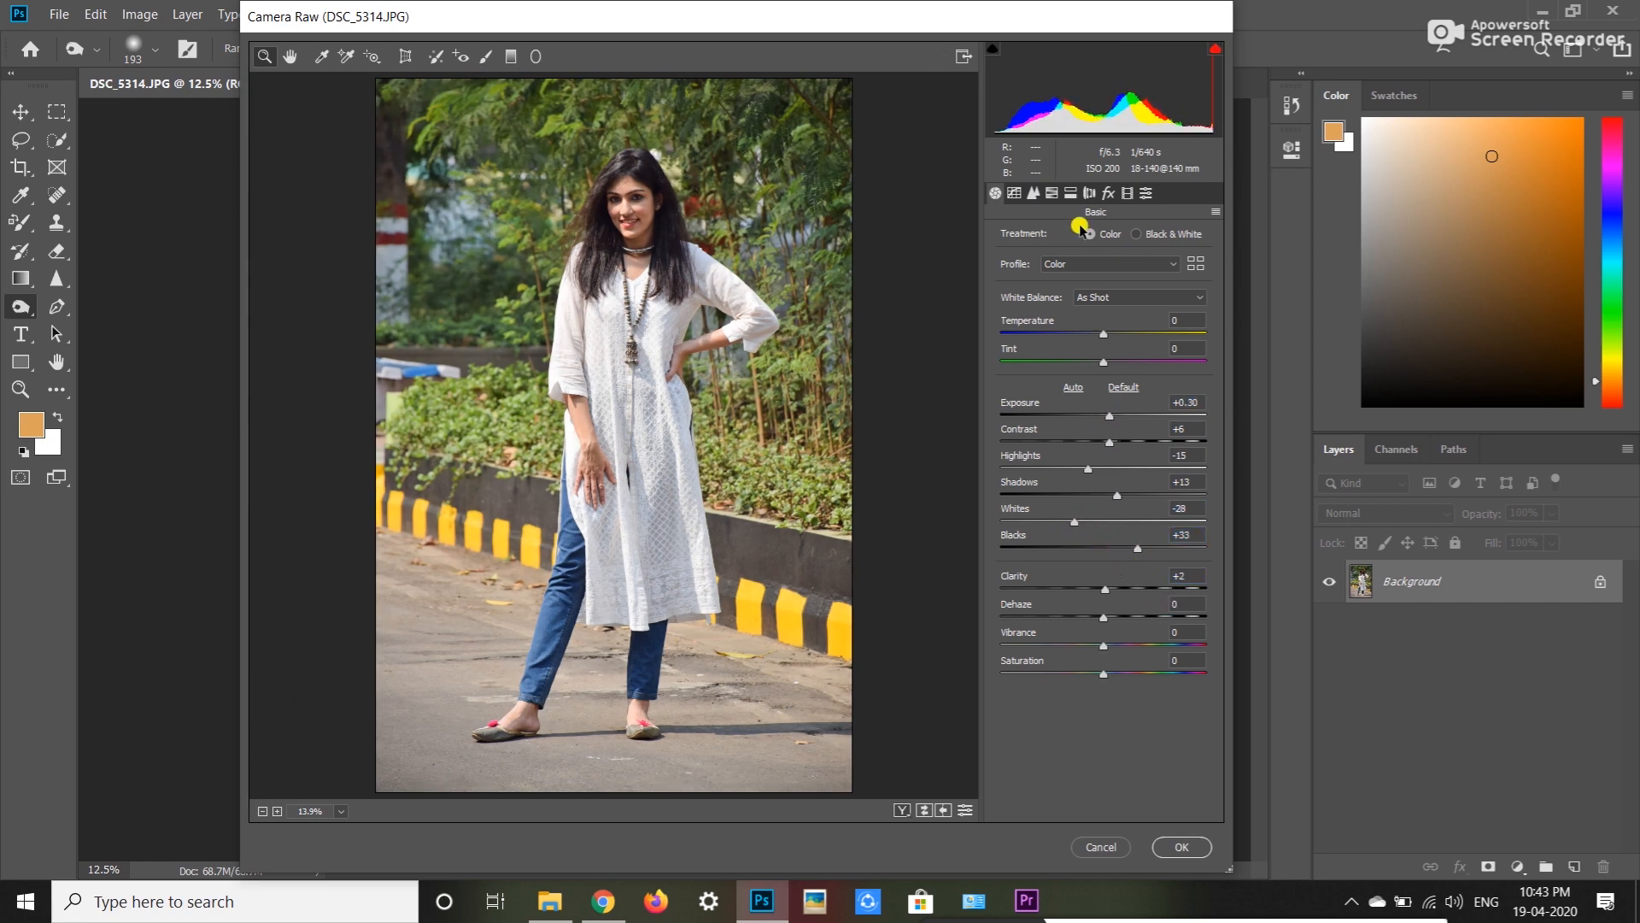
Step: Set the HSL hue of Reds to -16, checking the effect on the woman's face up close
{"action": "left_click", "coordinate": [1052, 192]}
{"action": "left_click", "coordinate": [1007, 237]}
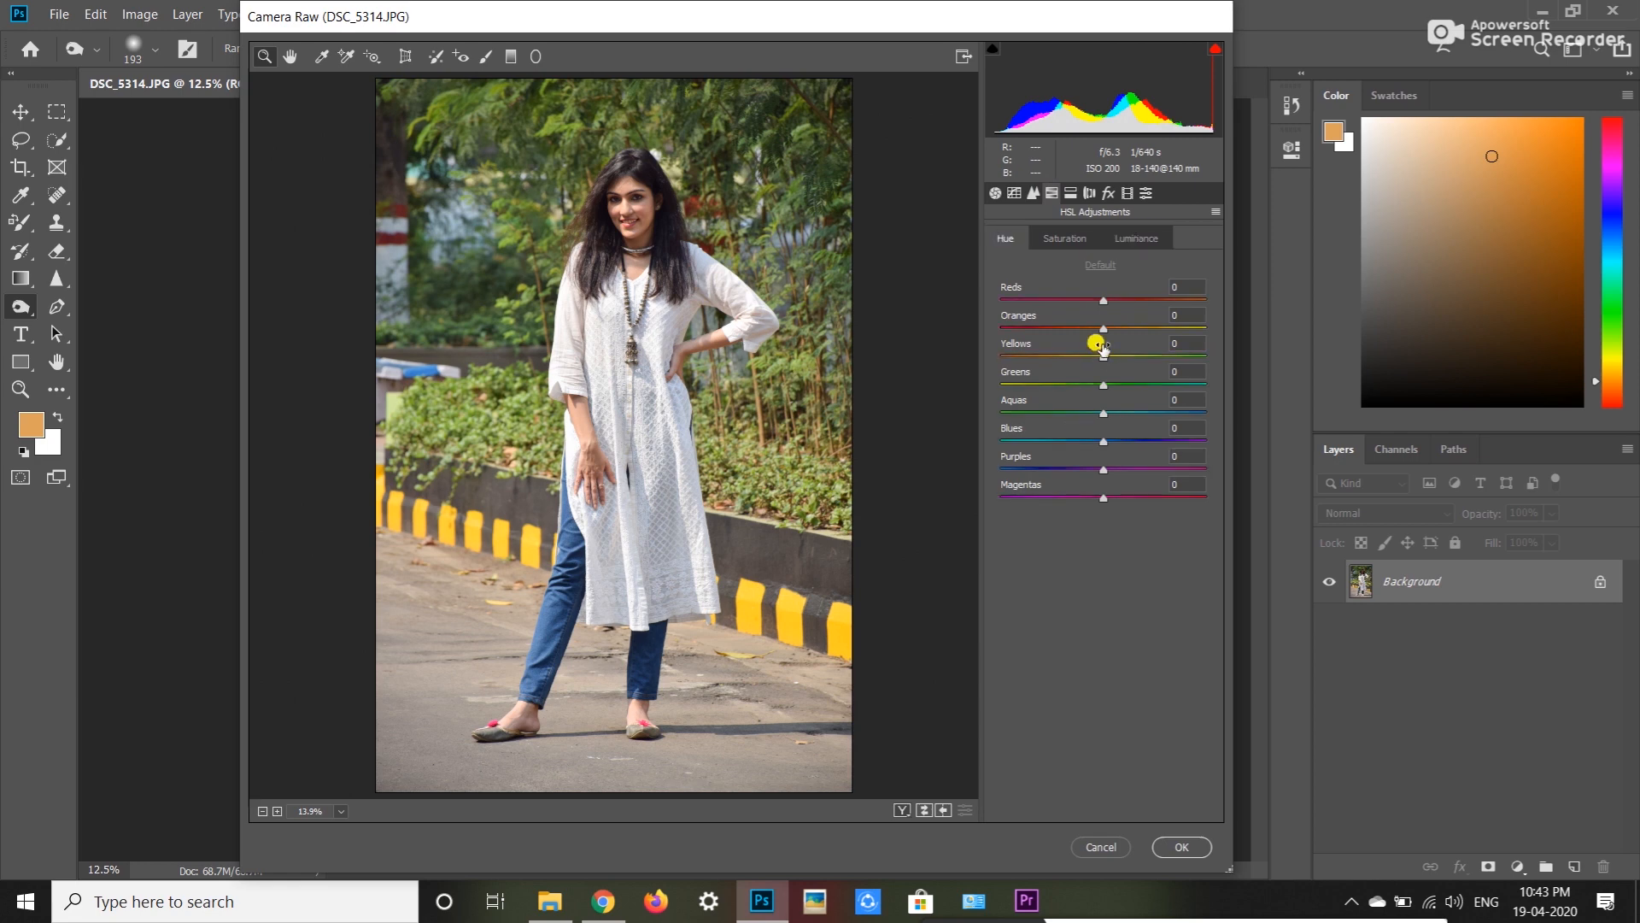
{"action": "mouse_move", "coordinate": [1104, 302]}
{"action": "left_mouse_down"}
{"action": "mouse_move", "coordinate": [1054, 296]}
{"action": "mouse_move", "coordinate": [1040, 321]}
{"action": "mouse_move", "coordinate": [1101, 319]}
{"action": "left_mouse_up"}
{"action": "left_click_drag", "start_coordinate": [623, 208], "coordinate": [632, 216]}
{"action": "left_click", "coordinate": [631, 216]}
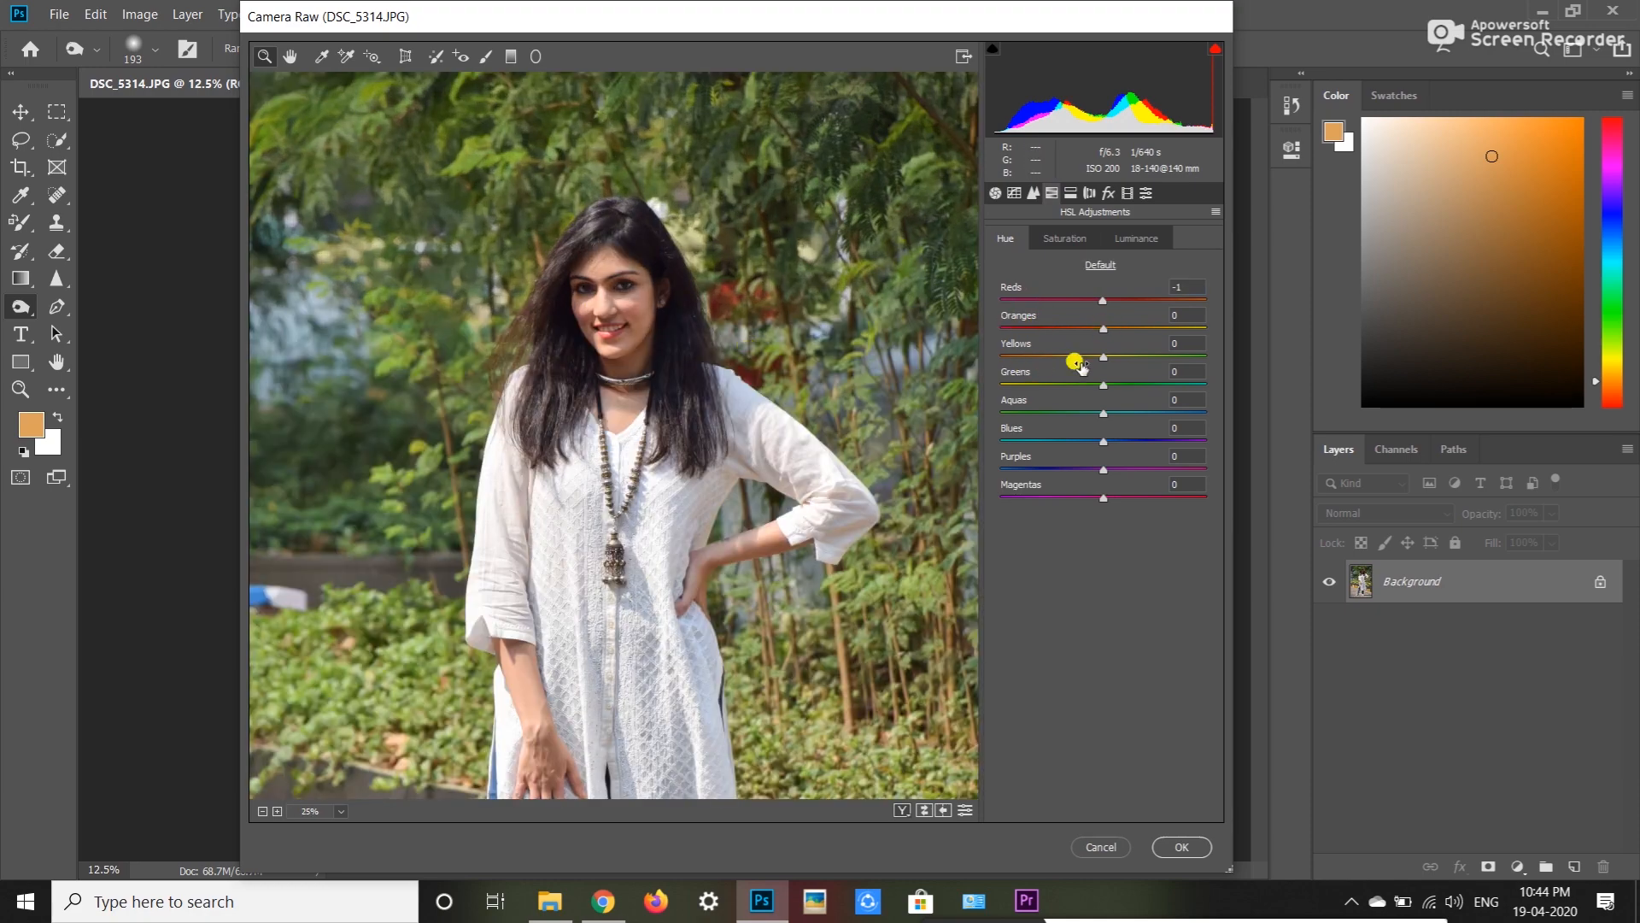
{"action": "left_click", "coordinate": [1102, 300]}
{"action": "mouse_move", "coordinate": [1101, 301]}
{"action": "left_mouse_down"}
{"action": "mouse_move", "coordinate": [1019, 309]}
{"action": "mouse_move", "coordinate": [1156, 322]}
{"action": "mouse_move", "coordinate": [1074, 316]}
{"action": "mouse_move", "coordinate": [1087, 318]}
{"action": "left_mouse_up"}
{"action": "left_click", "coordinate": [817, 484], "text": "alt"}
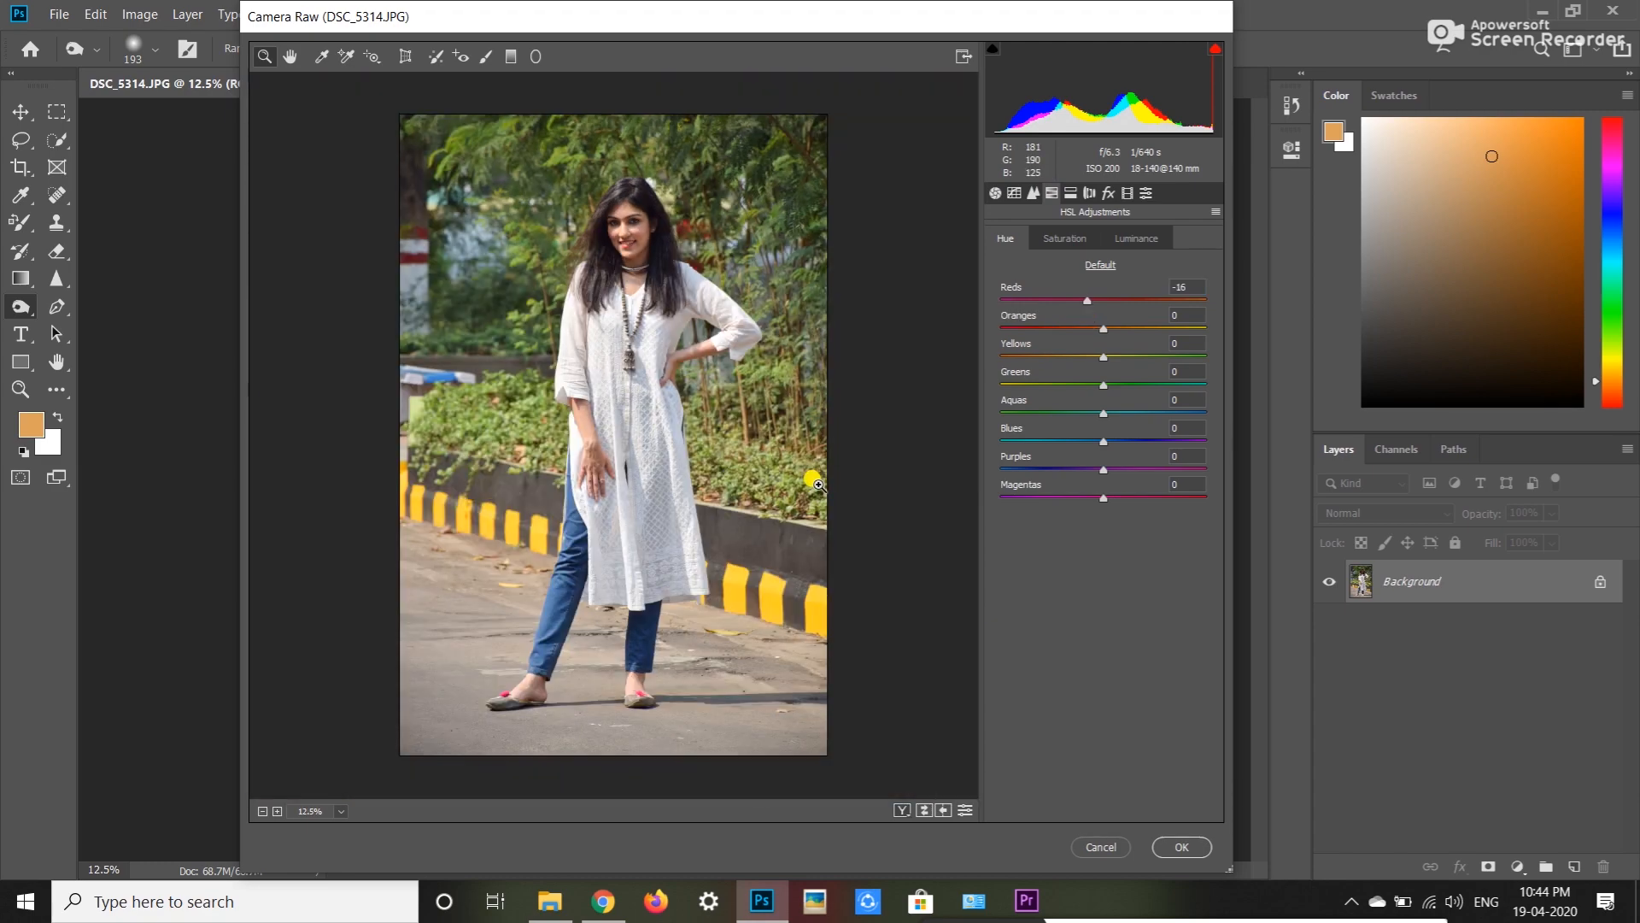
Step: Set the hue of Oranges to -10 and Yellows to -100, shift Greens as far as possible toward yellow, and shift Blues toward aqua
{"action": "left_click_drag", "start_coordinate": [1096, 329], "coordinate": [989, 357]}
{"action": "left_click", "coordinate": [1117, 381]}
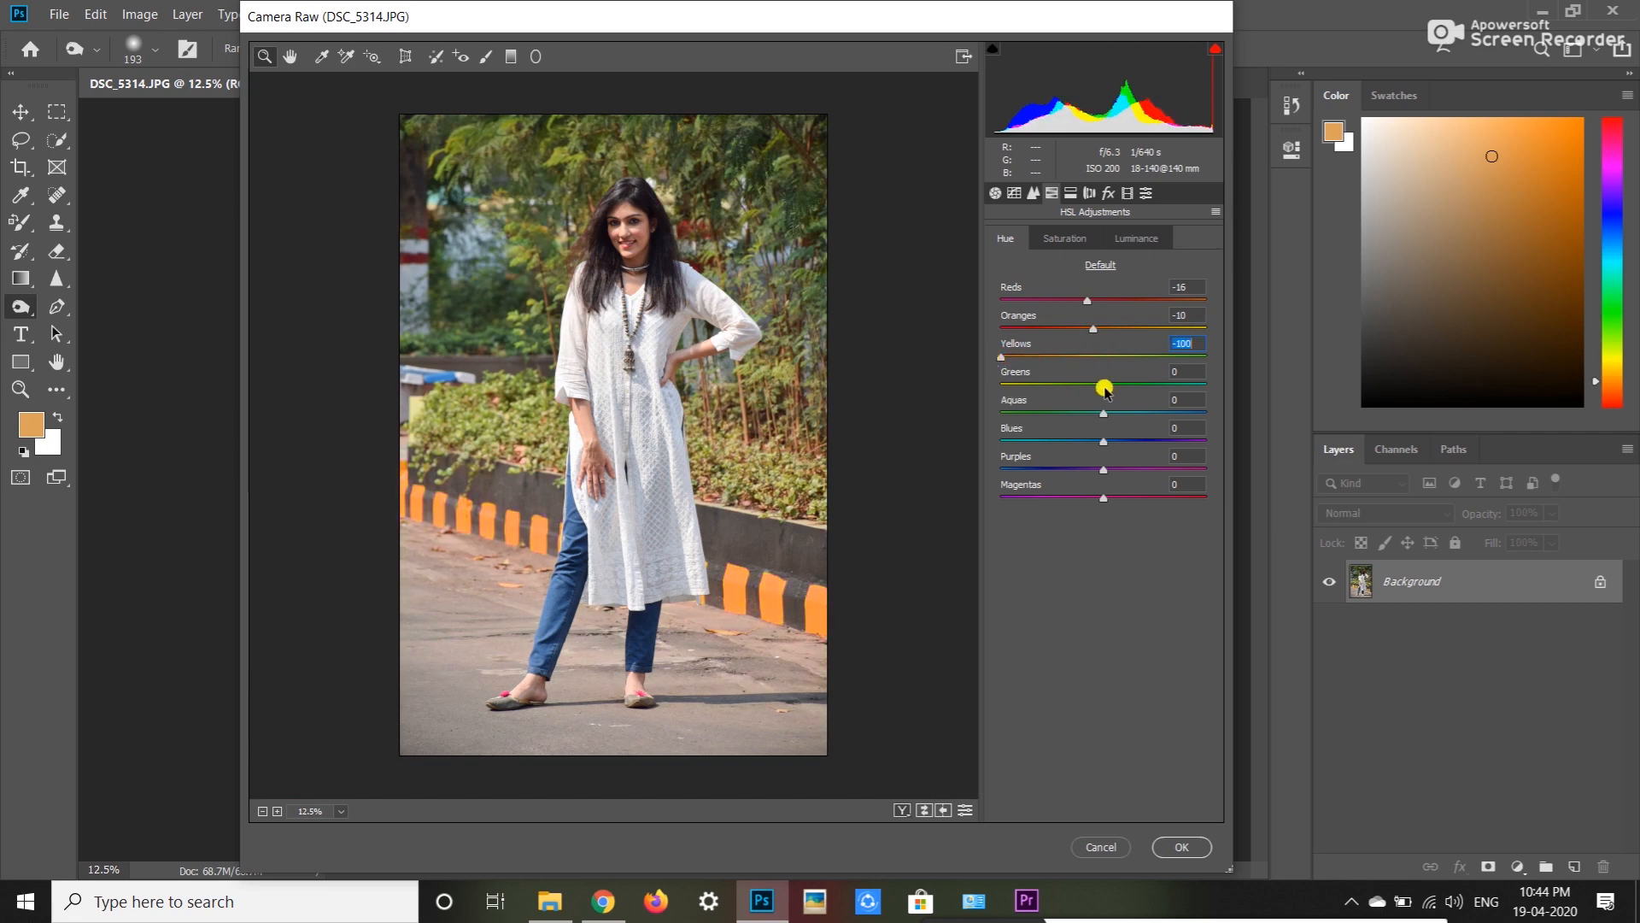
{"action": "left_click_drag", "start_coordinate": [1102, 386], "coordinate": [1003, 381]}
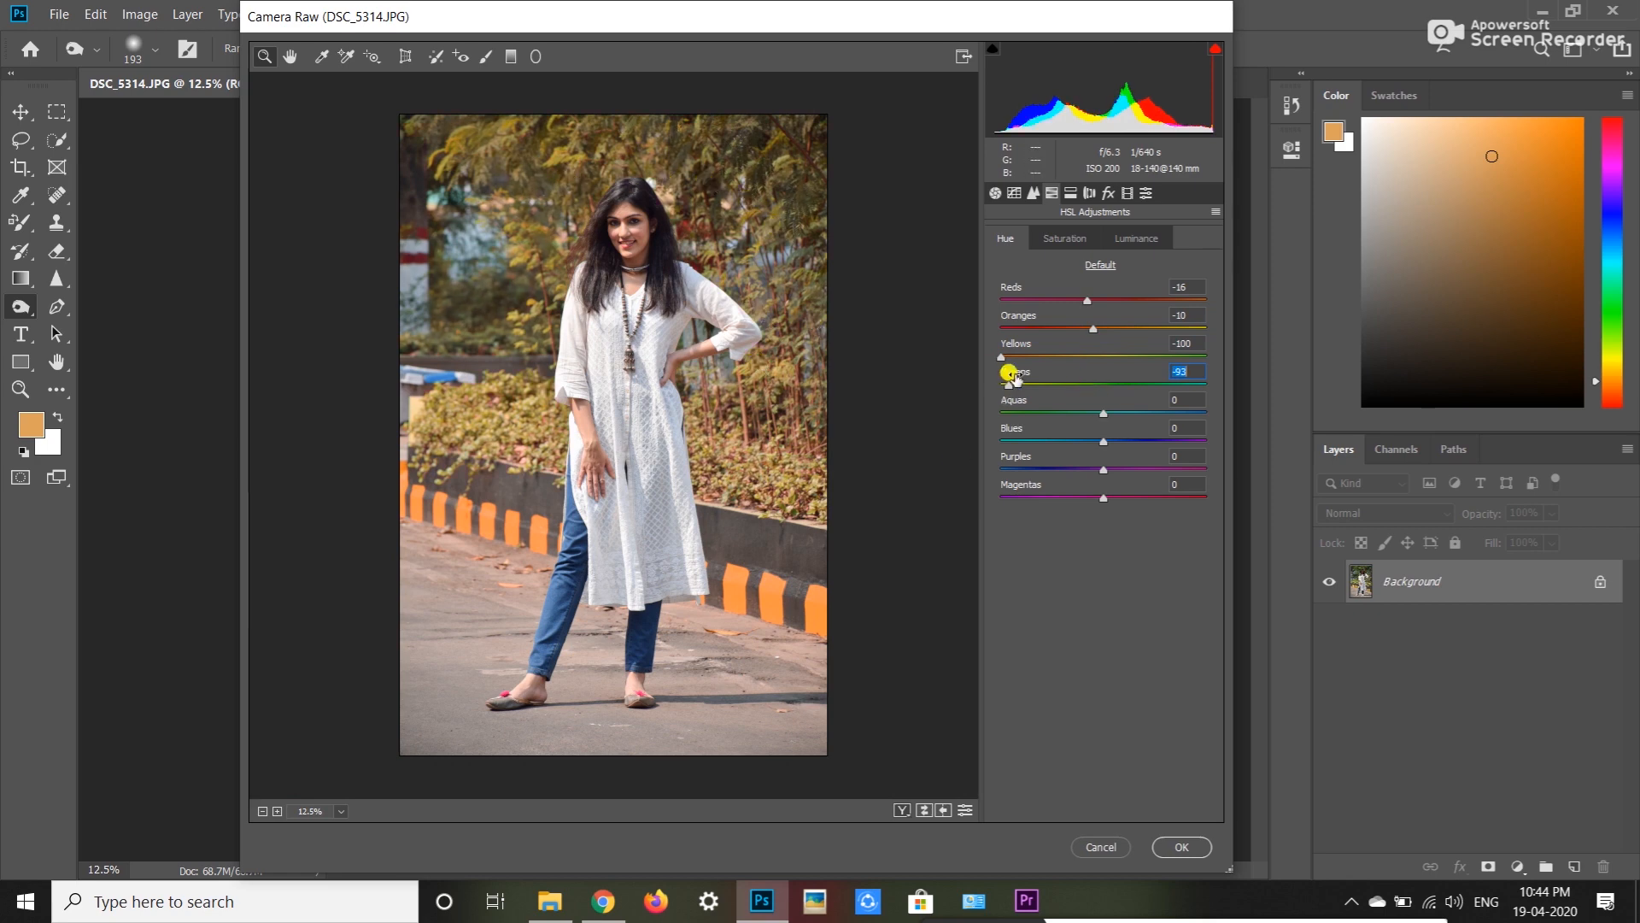
{"action": "left_click_drag", "start_coordinate": [1008, 384], "coordinate": [990, 385]}
{"action": "left_click_drag", "start_coordinate": [1102, 444], "coordinate": [1169, 478]}
Step: In the HSL saturation adjustments, set Reds to +2, Oranges to +15 and Yellows to -41
{"action": "left_click", "coordinate": [1058, 240]}
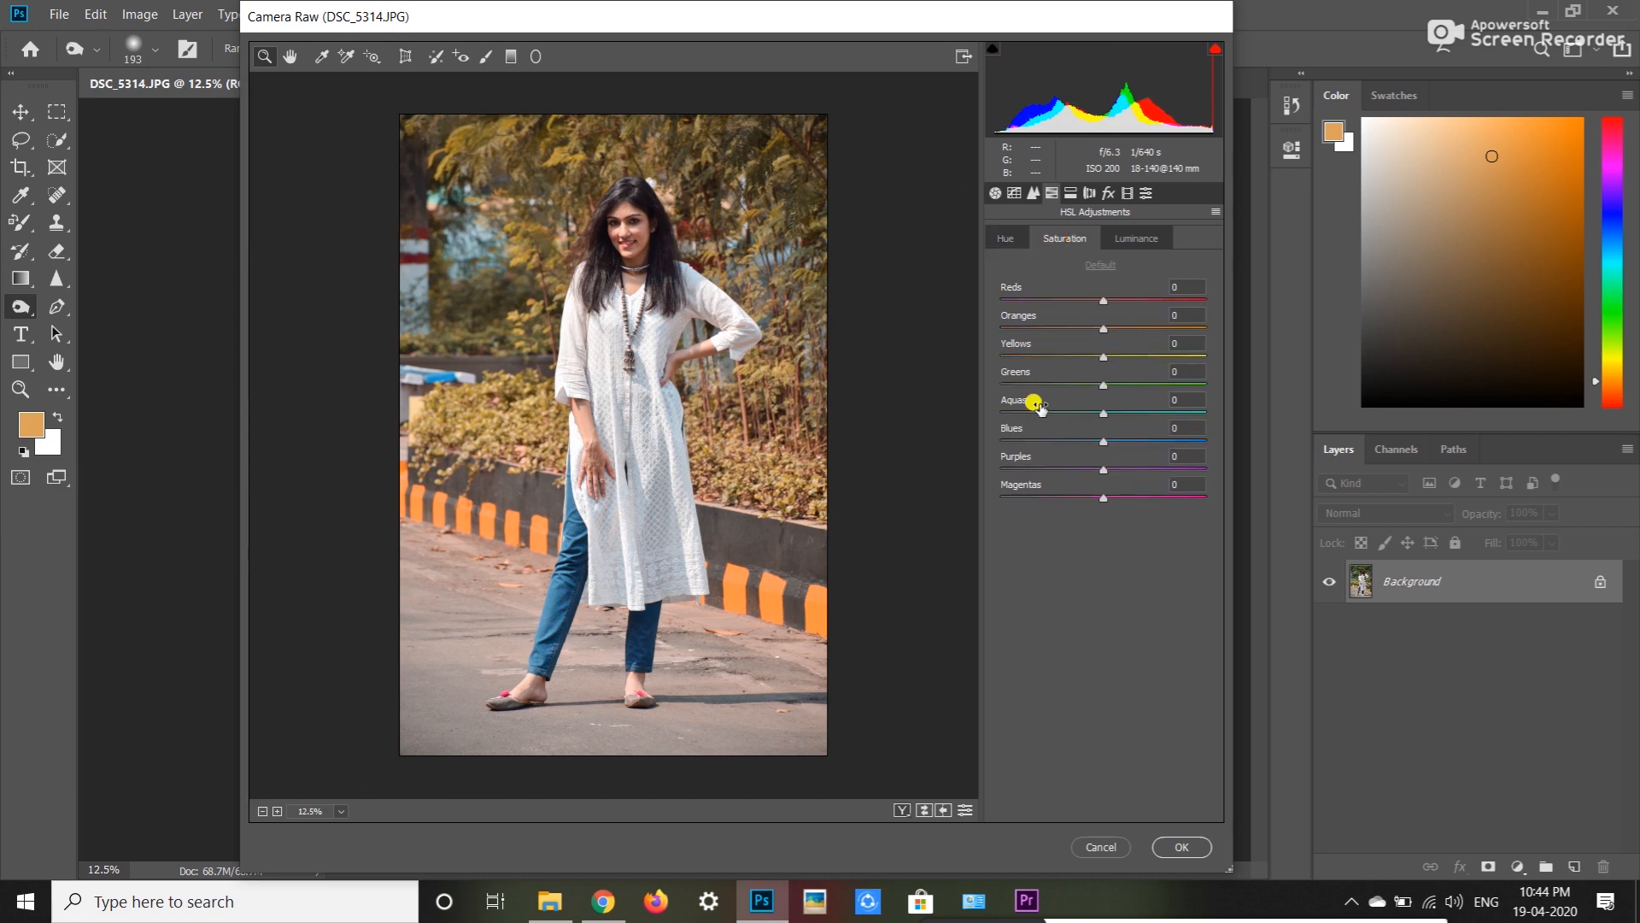
{"action": "left_click_drag", "start_coordinate": [1105, 302], "coordinate": [1070, 363]}
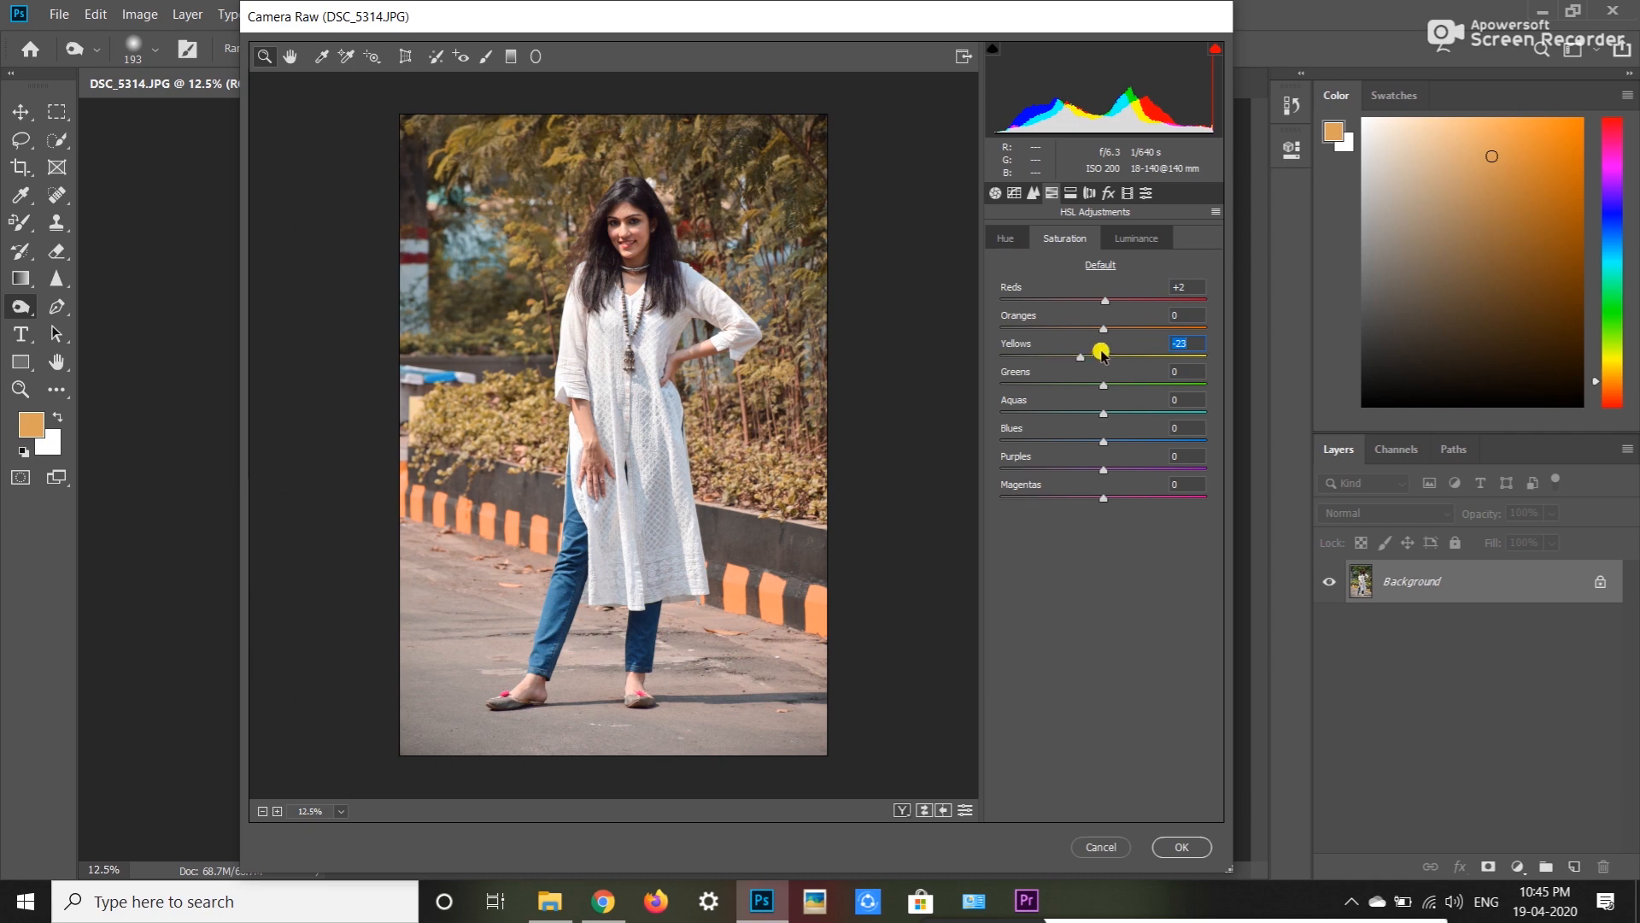
{"action": "left_click_drag", "start_coordinate": [1103, 334], "coordinate": [1115, 334]}
{"action": "left_click", "coordinate": [1072, 358]}
{"action": "left_click_drag", "start_coordinate": [1112, 328], "coordinate": [1063, 359]}
Step: Set the saturation of Aquas to -100, Purples to -100, Magentas to -81 and Blues to -31
{"action": "left_click_drag", "start_coordinate": [1102, 414], "coordinate": [960, 420]}
{"action": "left_click_drag", "start_coordinate": [1103, 469], "coordinate": [937, 450]}
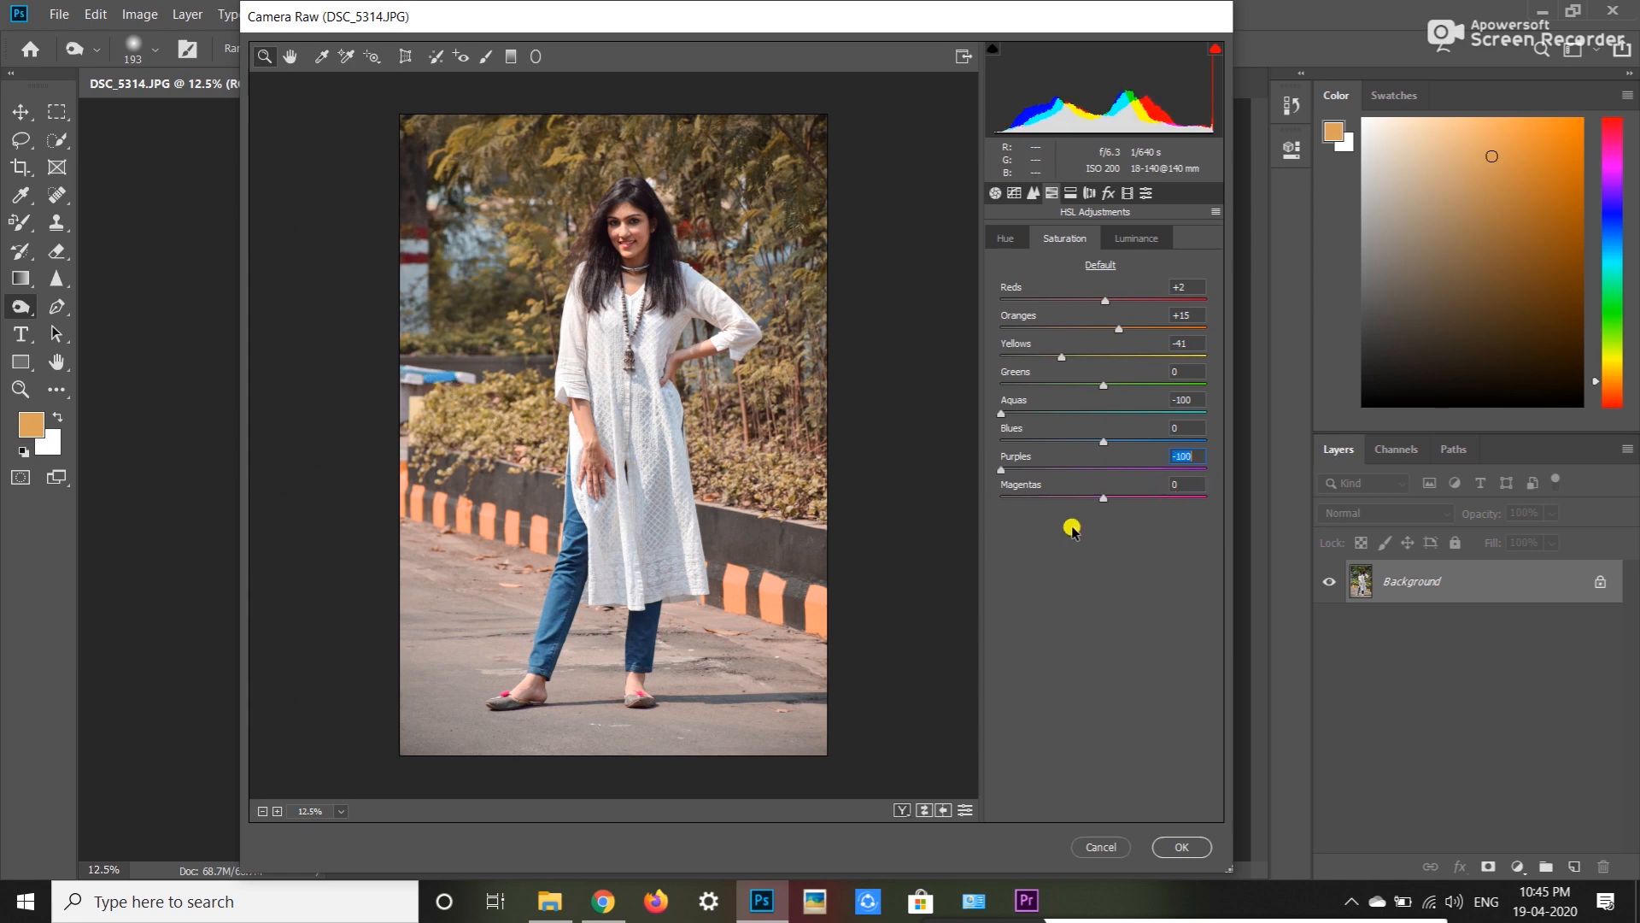
{"action": "left_click_drag", "start_coordinate": [1101, 498], "coordinate": [1019, 484]}
{"action": "left_click_drag", "start_coordinate": [1101, 442], "coordinate": [1073, 445]}
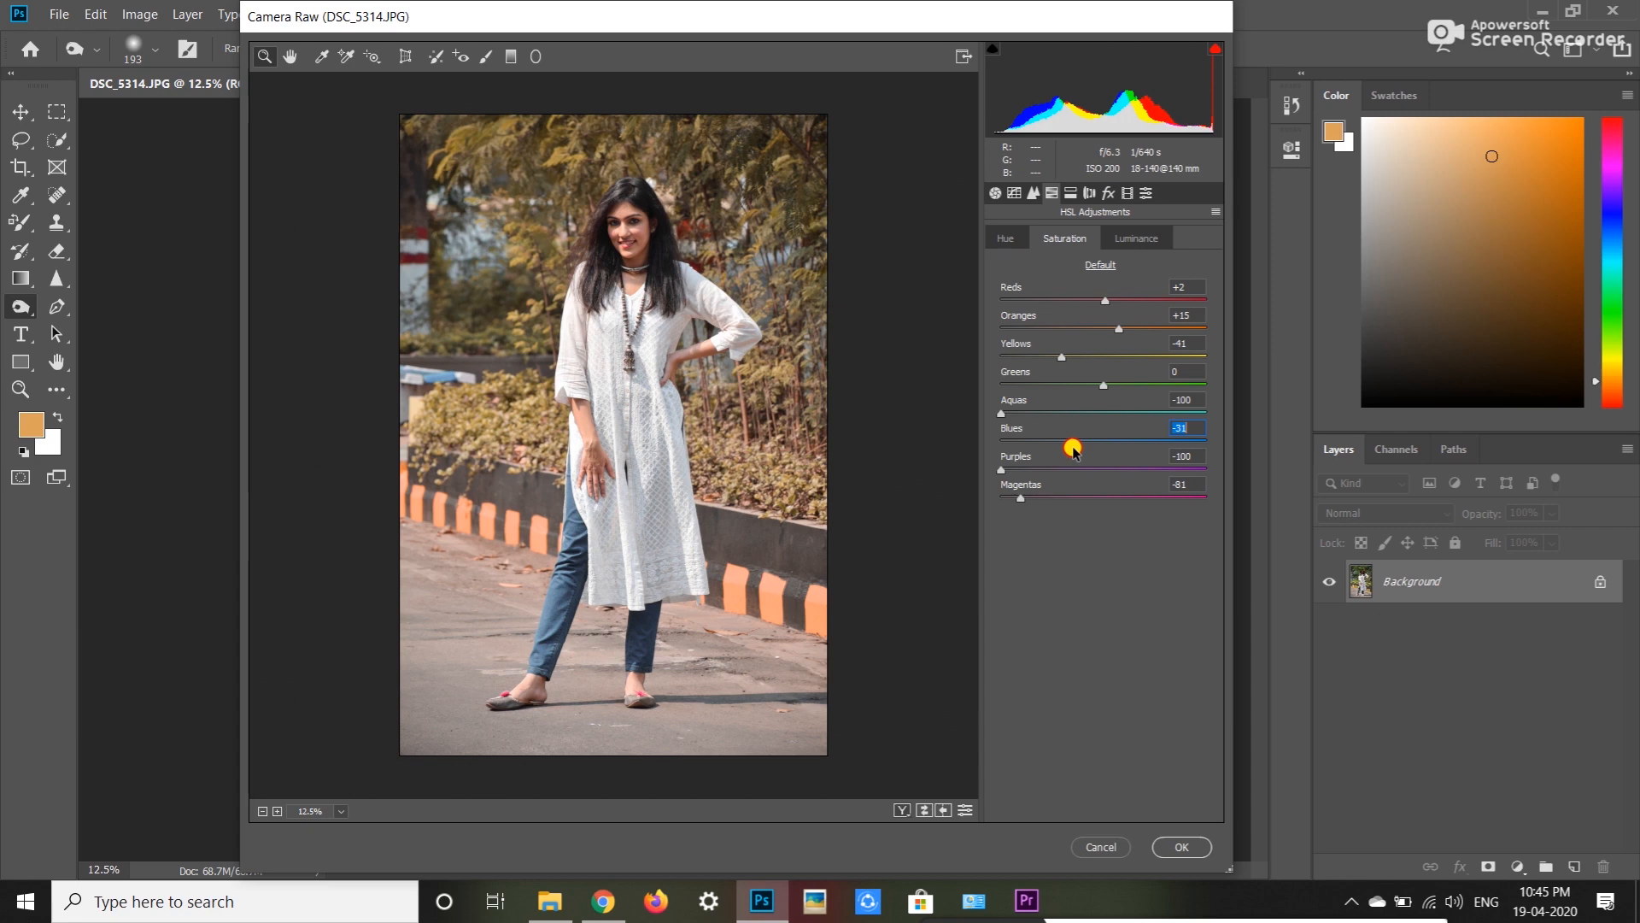
Step: Set the luminance of Reds to +6, Yellows +29, Aquas +100, Blues +30 and Purples +100, strongly raise Magentas, and apply the filter
{"action": "left_click", "coordinate": [1136, 238]}
{"action": "mouse_move", "coordinate": [1103, 300]}
{"action": "left_mouse_down"}
{"action": "mouse_move", "coordinate": [1149, 305]}
{"action": "mouse_move", "coordinate": [1097, 304]}
{"action": "left_mouse_up"}
{"action": "left_click_drag", "start_coordinate": [1102, 357], "coordinate": [1133, 364]}
{"action": "left_click_drag", "start_coordinate": [1103, 441], "coordinate": [1281, 413]}
{"action": "left_click_drag", "start_coordinate": [1103, 470], "coordinate": [1240, 474]}
{"action": "left_click_drag", "start_coordinate": [1103, 498], "coordinate": [1217, 487]}
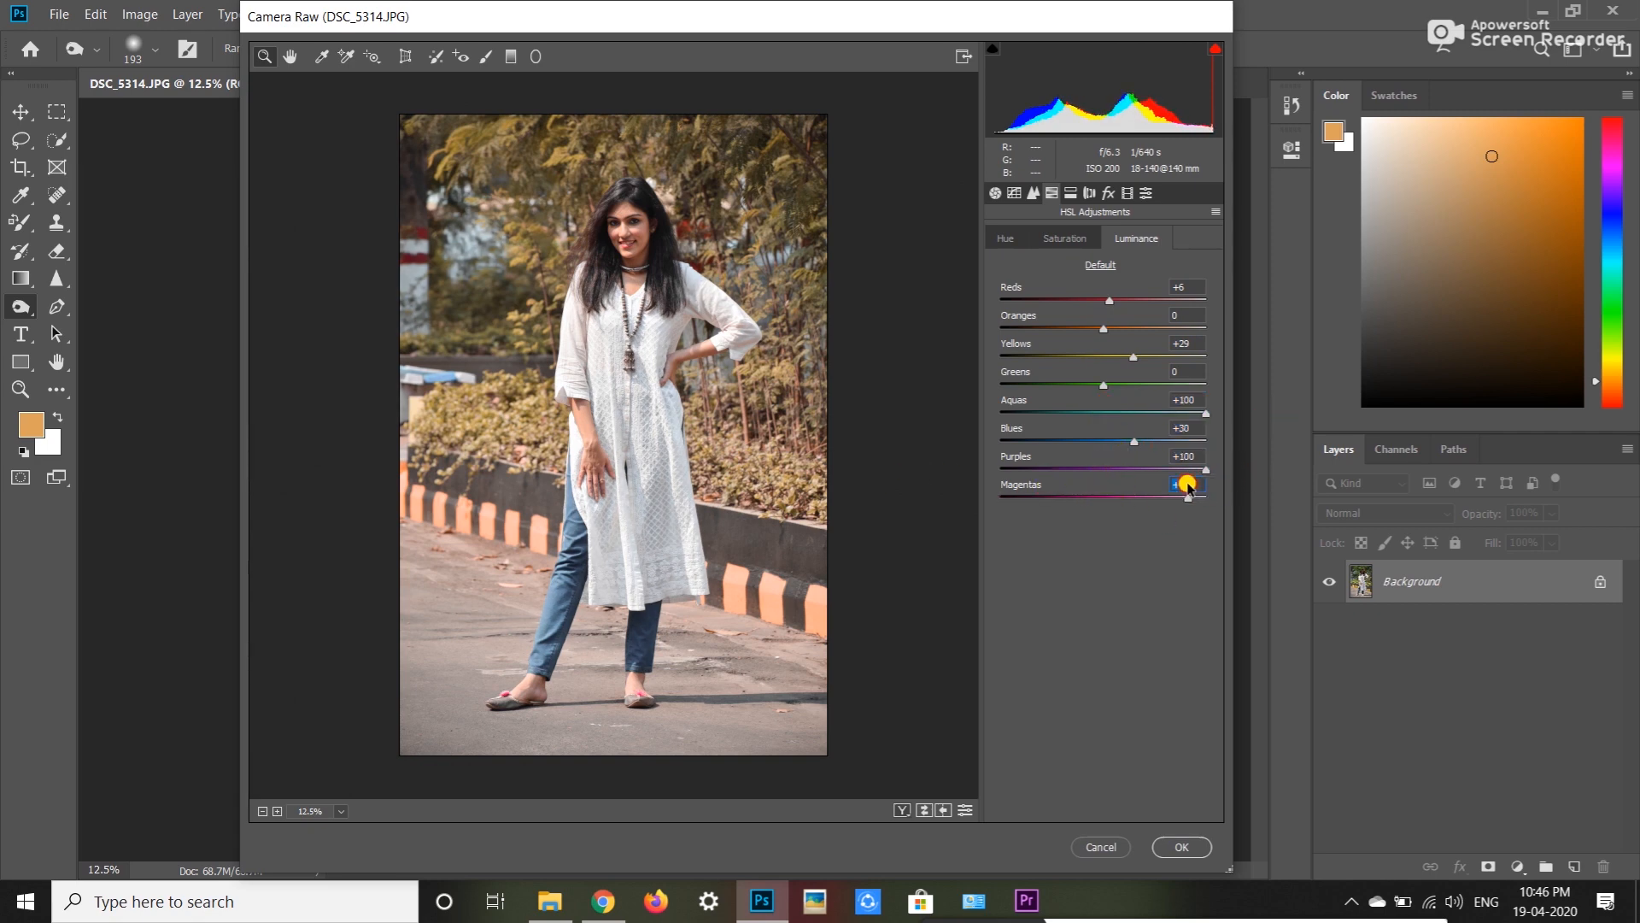
{"action": "key", "text": "ctrl+alt+5"}
{"action": "left_click", "coordinate": [1177, 844]}
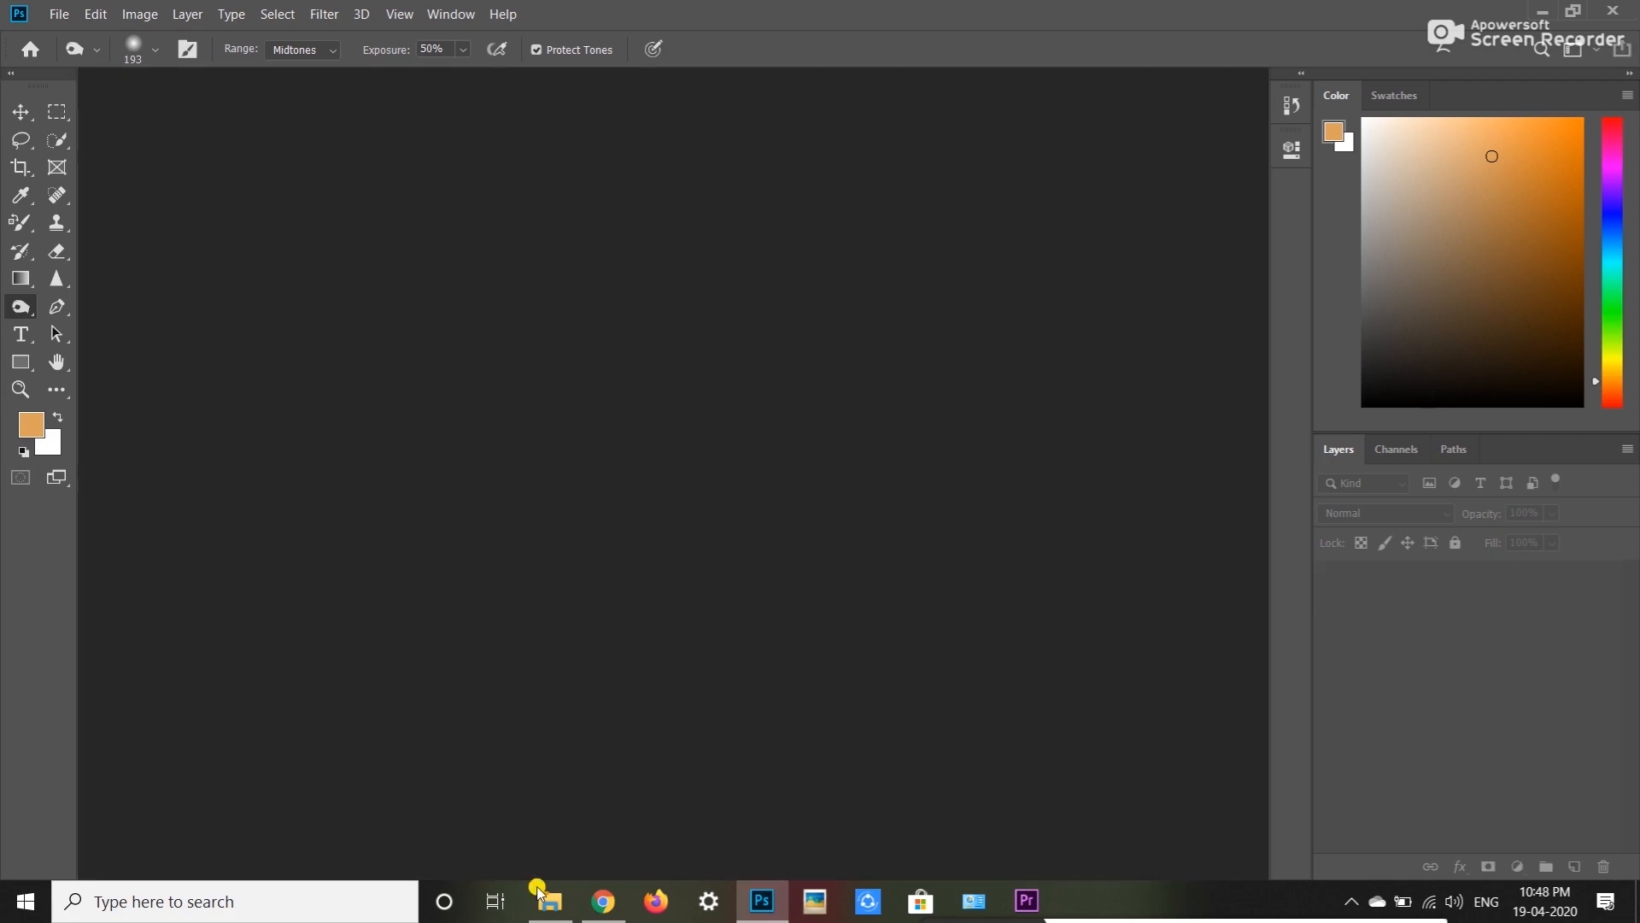
Step: Bring the photo DSC_5493 from the File Explorer folder into Photoshop
{"action": "left_click", "coordinate": [540, 895]}
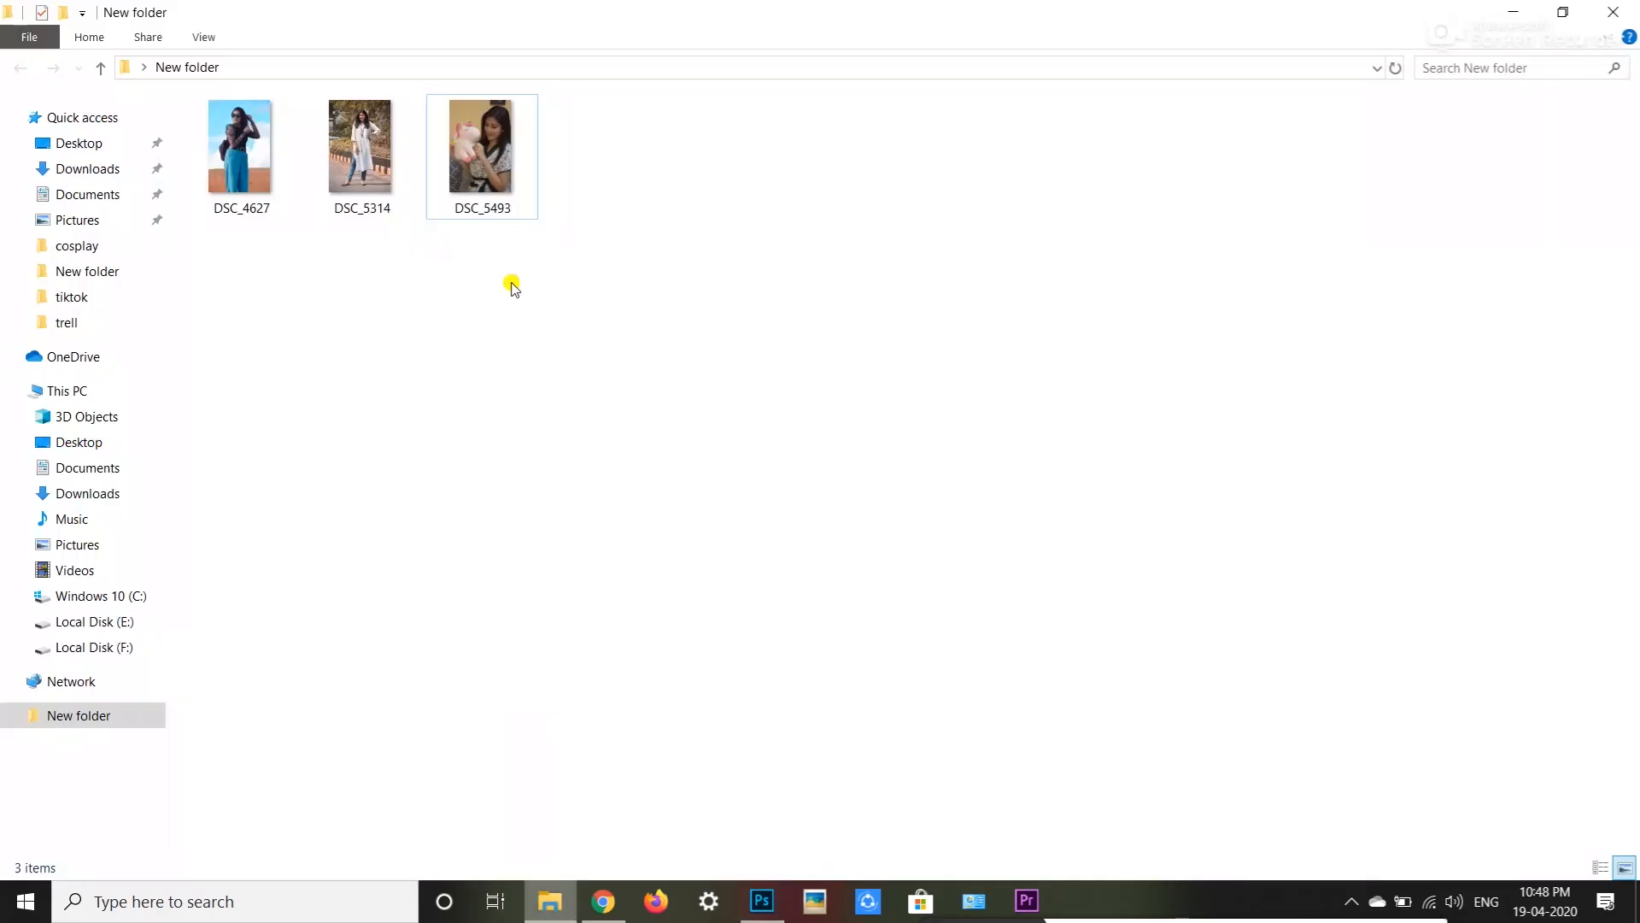
{"action": "left_click_drag", "start_coordinate": [499, 111], "coordinate": [692, 593]}
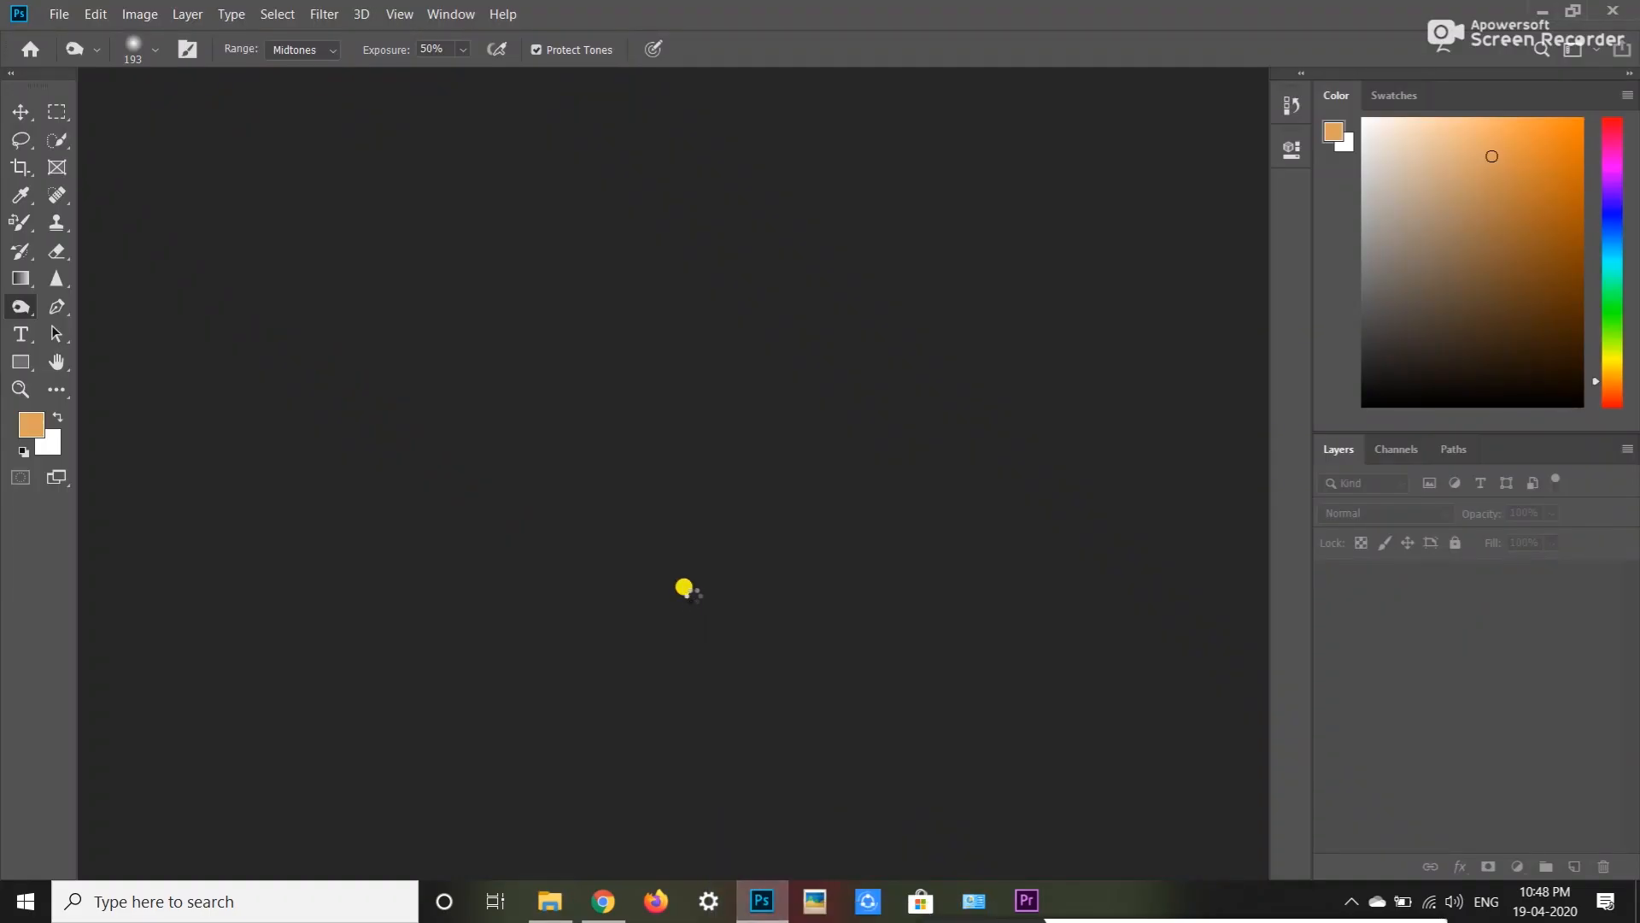
Step: In Camera Raw's basic adjustments, set Exposure to +0.50, Contrast +5, Highlights +33, Shadows +18, Whites +19, Blacks -12 and Clarity +2
{"action": "key", "text": "shift+ctrl+a"}
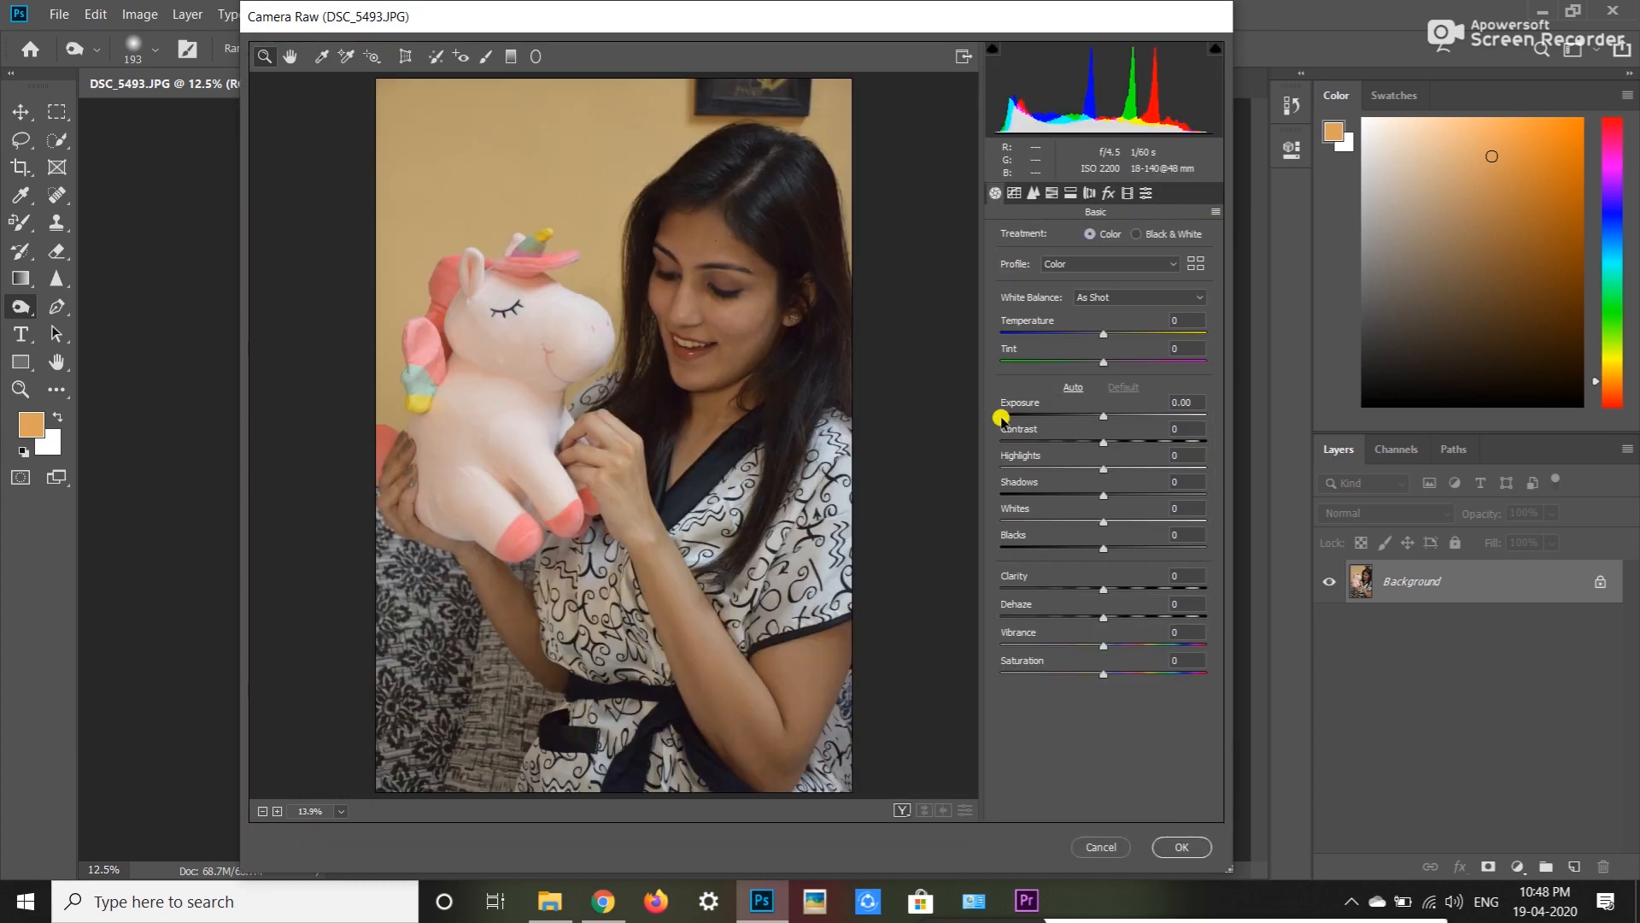
{"action": "mouse_move", "coordinate": [1104, 417]}
{"action": "left_mouse_down"}
{"action": "mouse_move", "coordinate": [1107, 445]}
{"action": "mouse_move", "coordinate": [1114, 421]}
{"action": "left_mouse_up"}
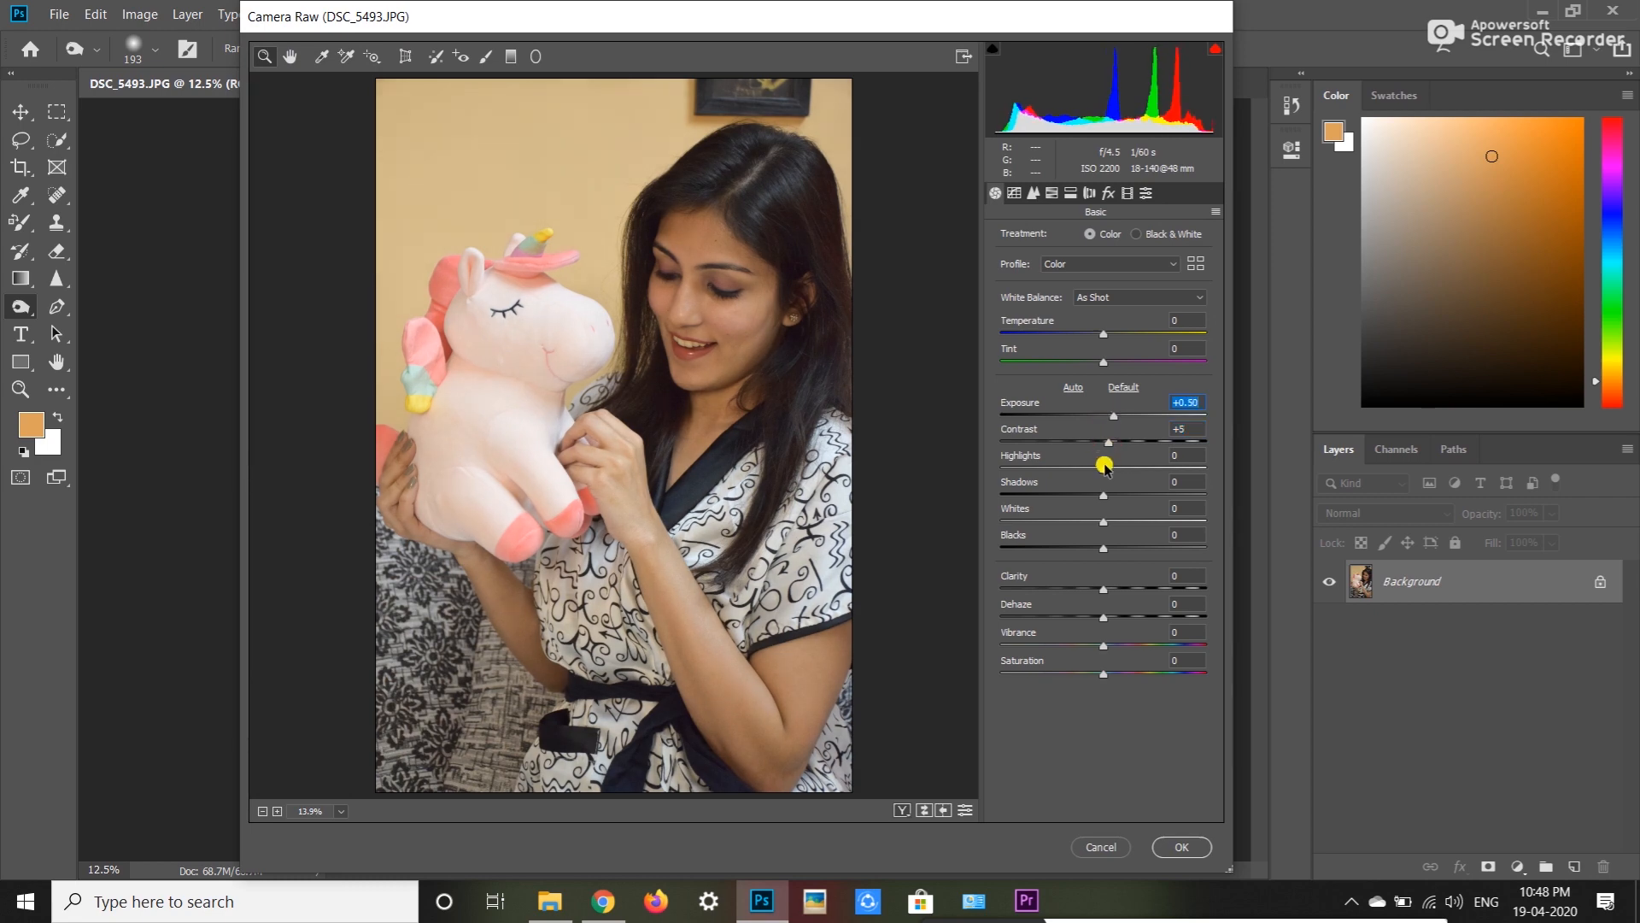
{"action": "mouse_move", "coordinate": [1105, 468]}
{"action": "left_mouse_down"}
{"action": "mouse_move", "coordinate": [1120, 466]}
{"action": "mouse_move", "coordinate": [1091, 466]}
{"action": "mouse_move", "coordinate": [1150, 472]}
{"action": "mouse_move", "coordinate": [1107, 497]}
{"action": "mouse_move", "coordinate": [1122, 496]}
{"action": "left_mouse_up"}
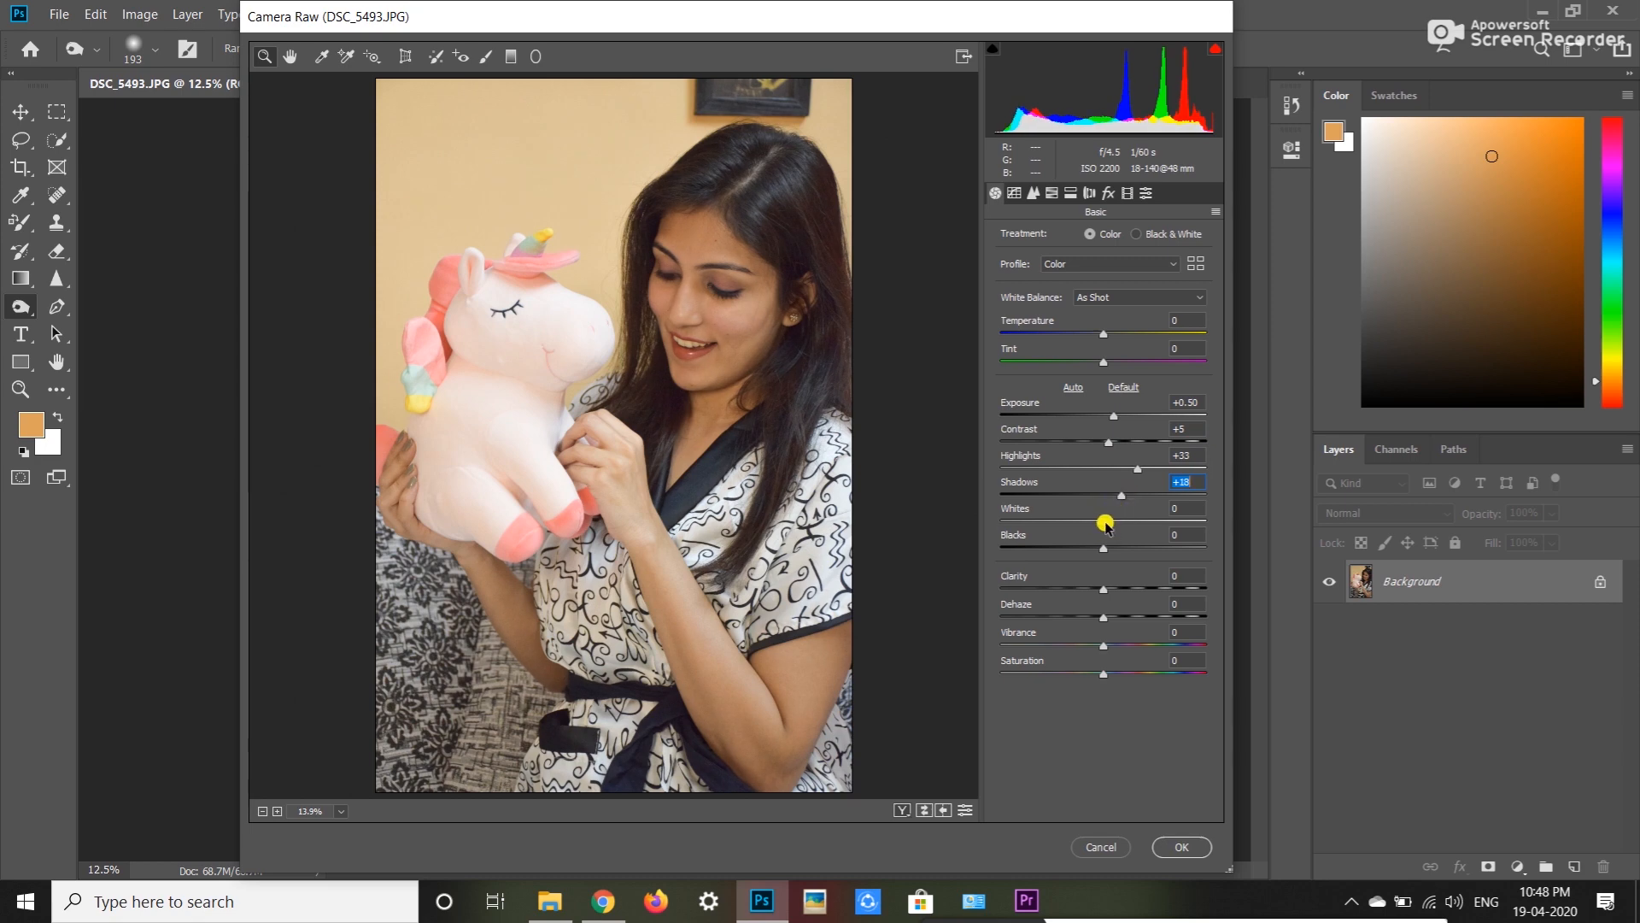
{"action": "left_click_drag", "start_coordinate": [1102, 525], "coordinate": [1112, 570]}
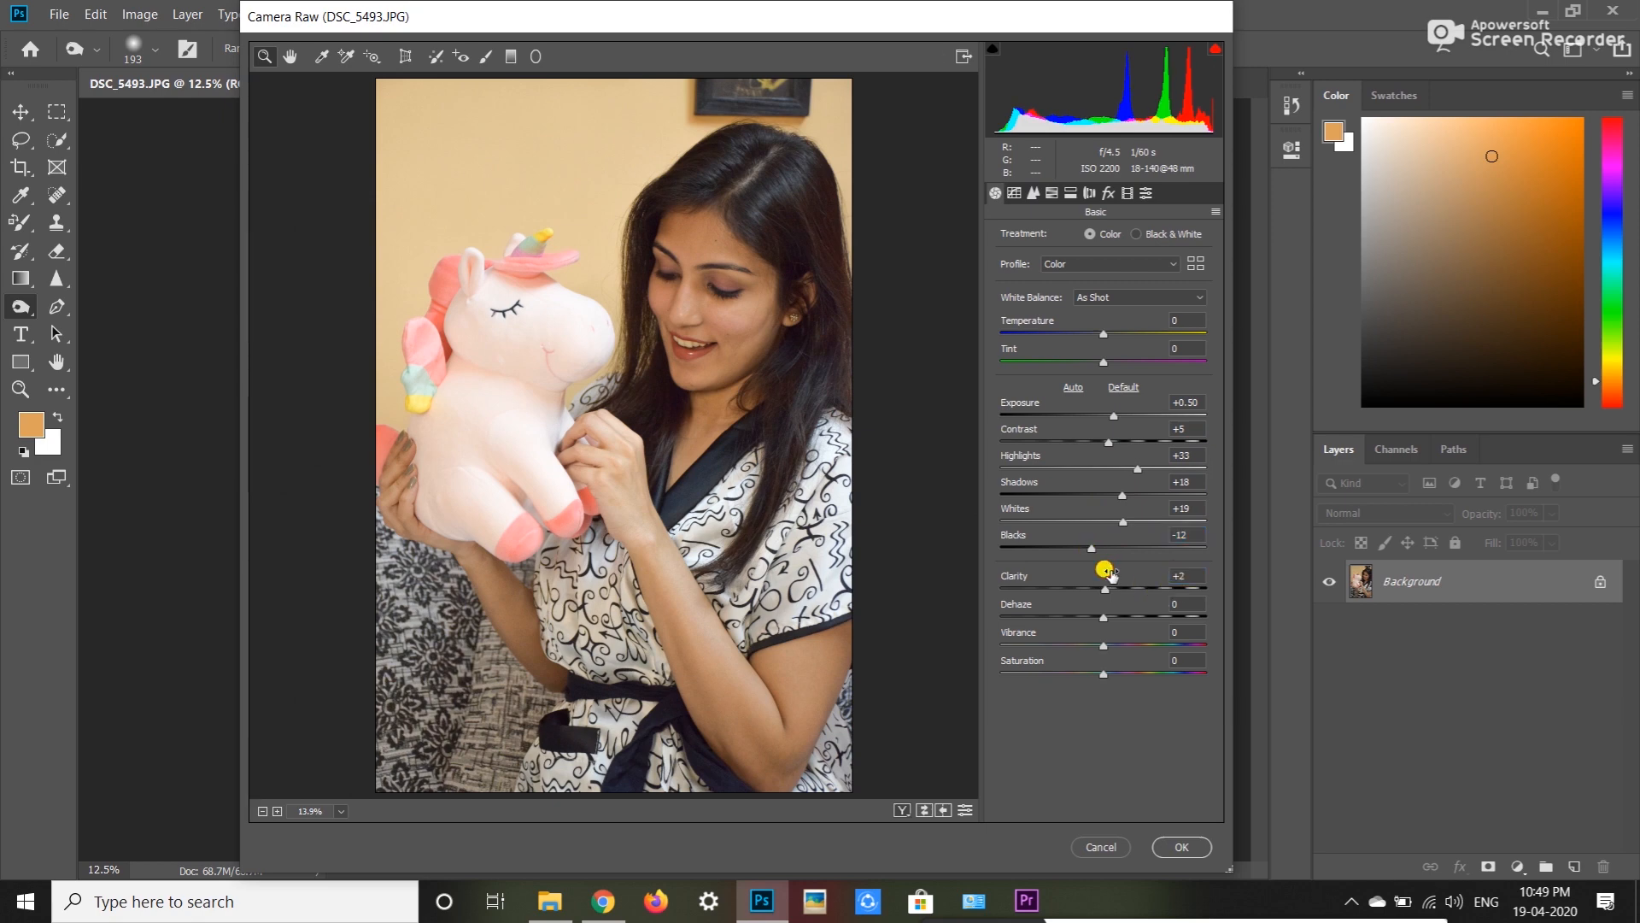
Step: Set the HSL hue of Reds to -7, Oranges 0, Yellows -33, Greens +65, Aquas -58, Blues -29 and Purples +1, and lower Magentas
{"action": "left_click", "coordinate": [1051, 193]}
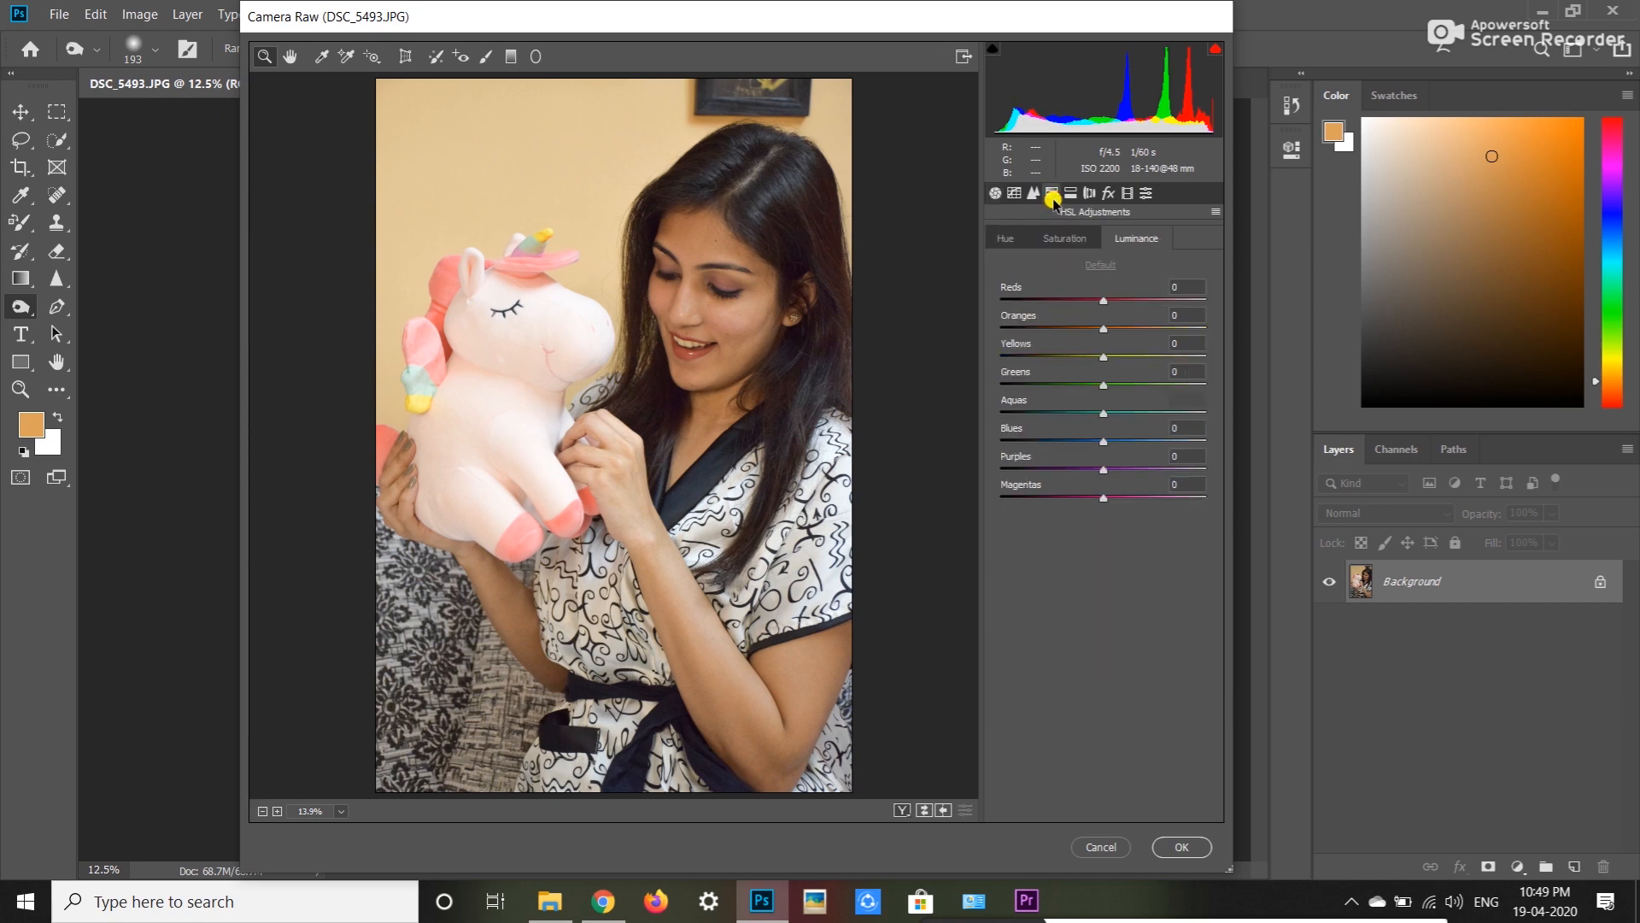
{"action": "left_click", "coordinate": [1007, 238]}
{"action": "left_click_drag", "start_coordinate": [1096, 297], "coordinate": [1007, 341]}
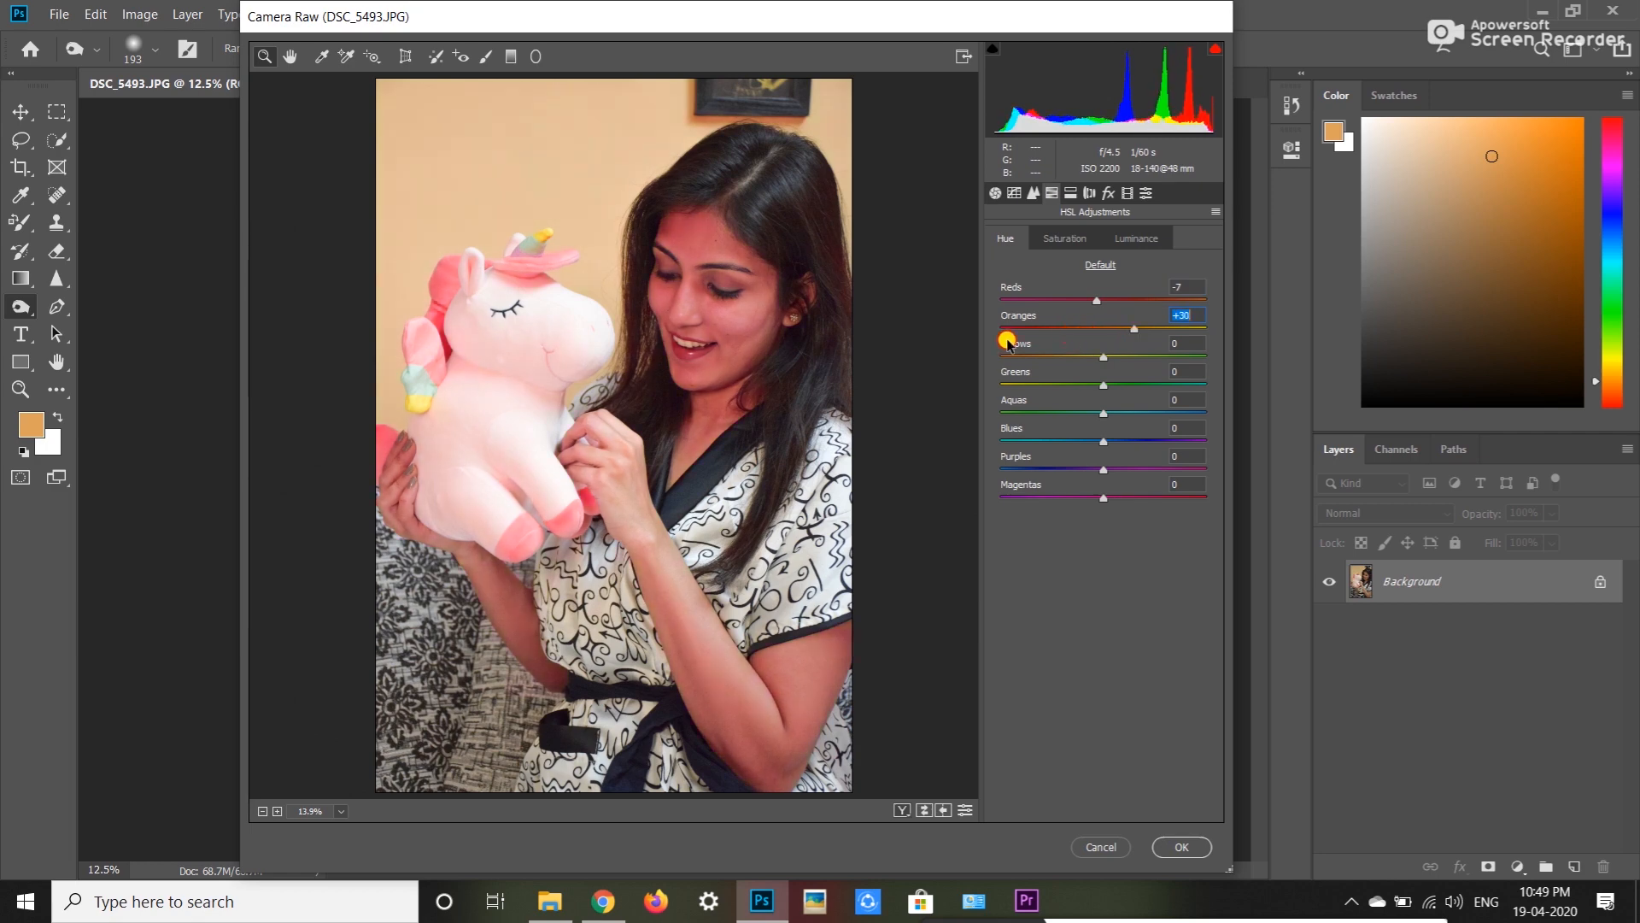
{"action": "double_click", "coordinate": [1132, 342]}
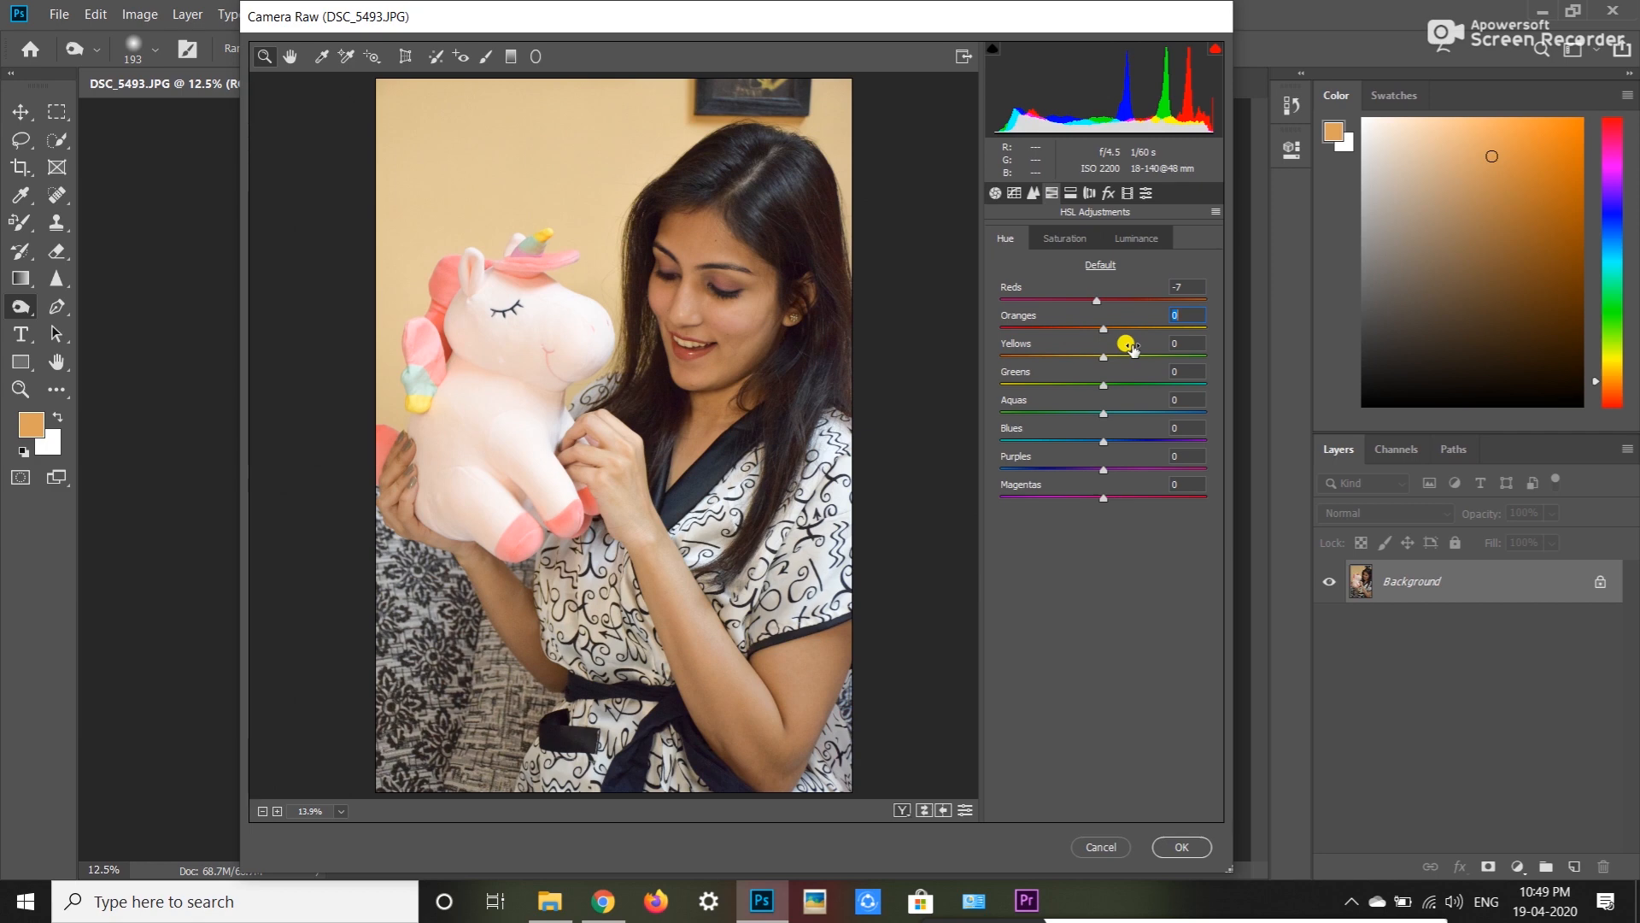
{"action": "left_click_drag", "start_coordinate": [1103, 359], "coordinate": [1169, 385]}
{"action": "left_click_drag", "start_coordinate": [1089, 417], "coordinate": [1193, 413]}
{"action": "left_click_drag", "start_coordinate": [1103, 444], "coordinate": [1208, 517]}
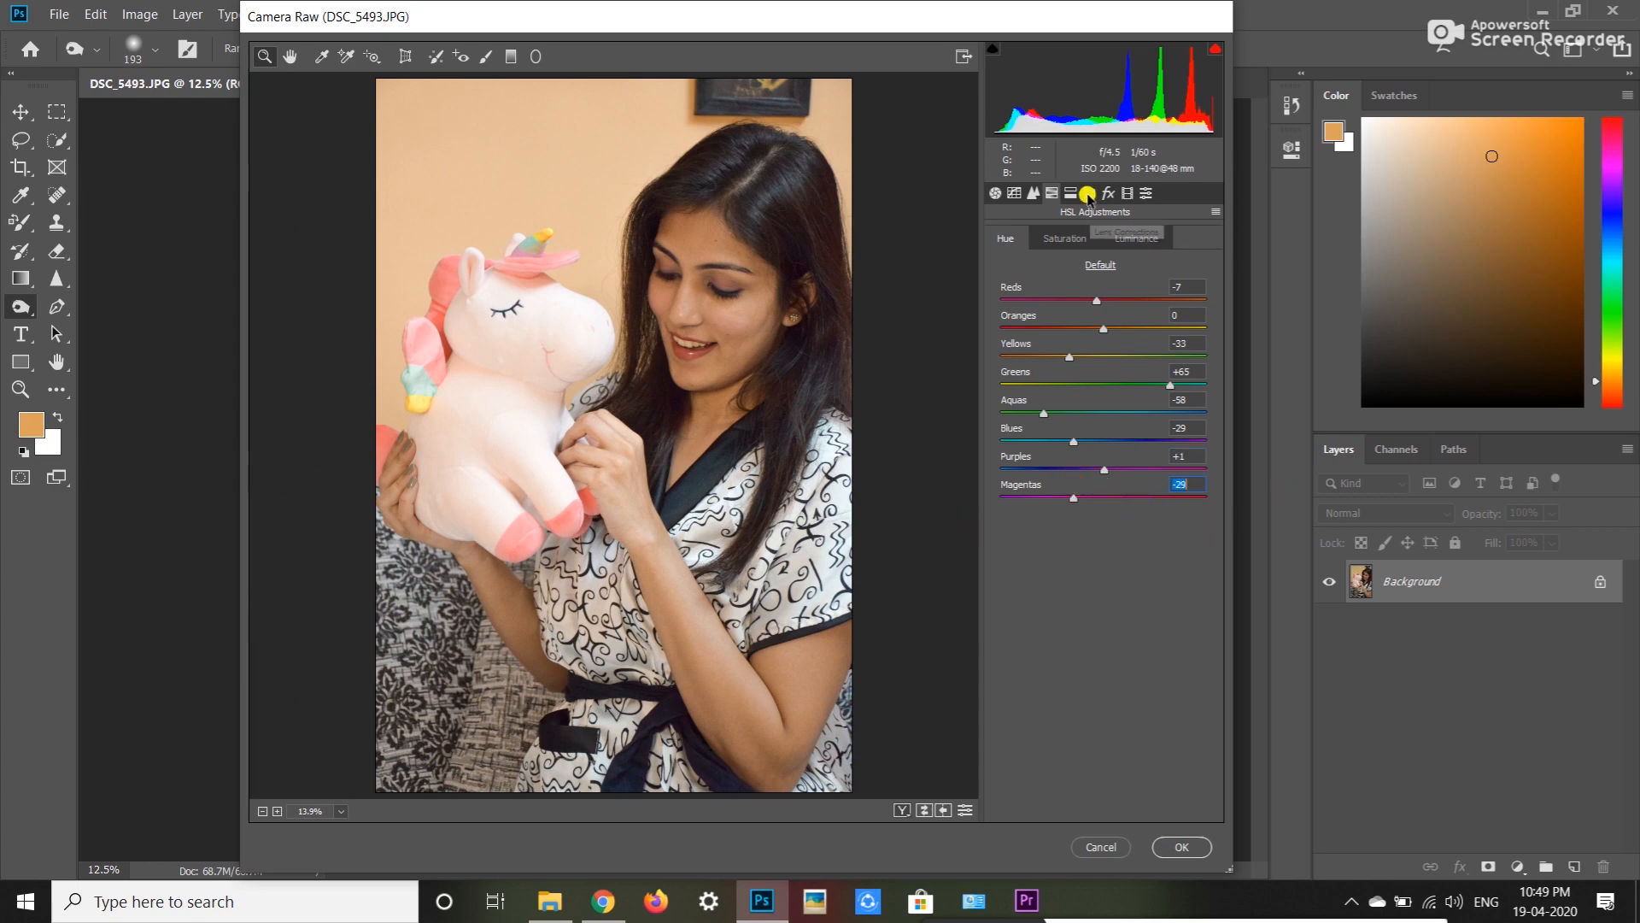
Step: Set the HSL saturation of Reds to -22, Oranges +3, Yellows +42 and Greens +28, and adjust Aquas and Blues
{"action": "left_click", "coordinate": [1053, 242]}
{"action": "left_click_drag", "start_coordinate": [1103, 300], "coordinate": [1087, 300]}
{"action": "left_click", "coordinate": [1102, 330]}
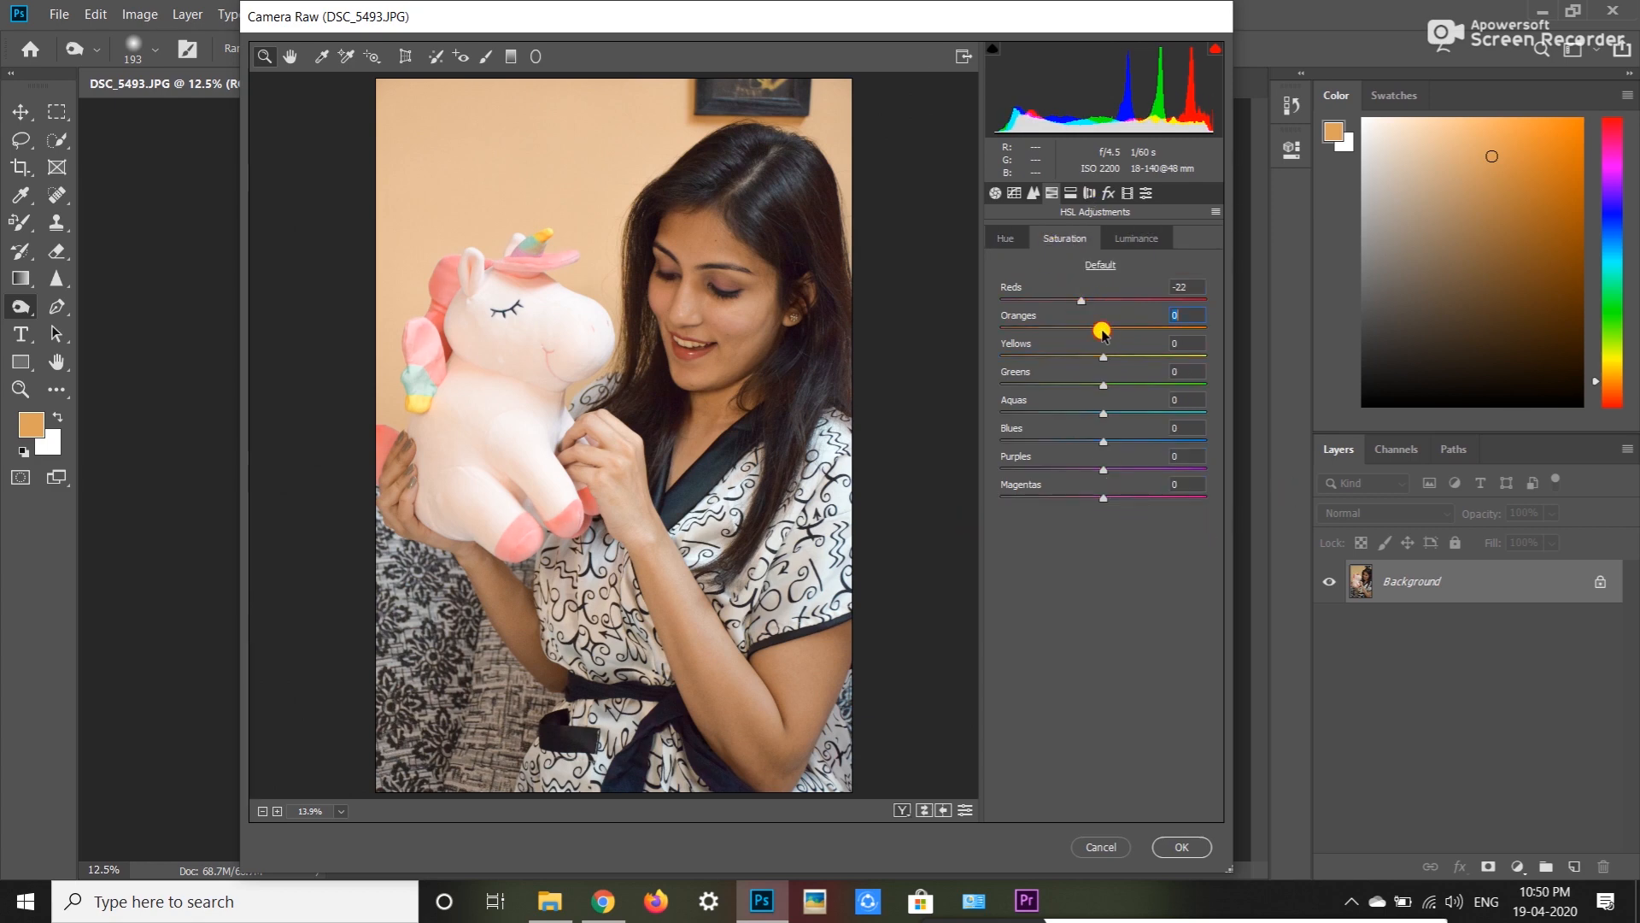
{"action": "left_click_drag", "start_coordinate": [1103, 358], "coordinate": [1146, 374]}
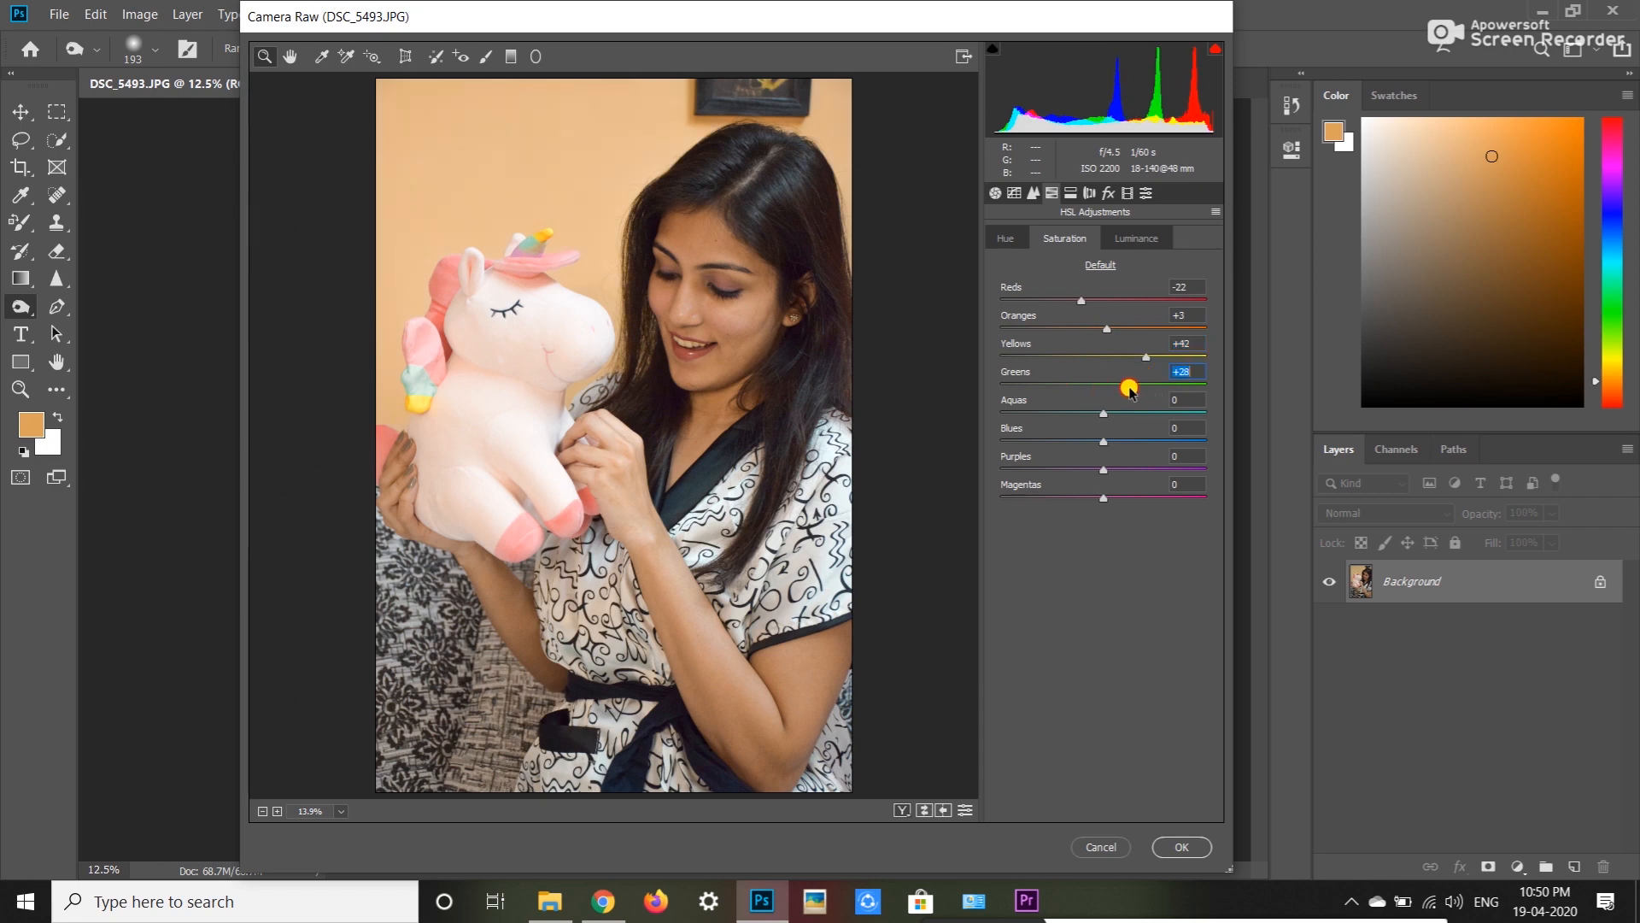
{"action": "left_click_drag", "start_coordinate": [1102, 413], "coordinate": [1150, 444]}
Step: Fine-tune the HSL luminance, set the lens correction distortion amount to -2, and apply the filter
{"action": "left_click", "coordinate": [1104, 239]}
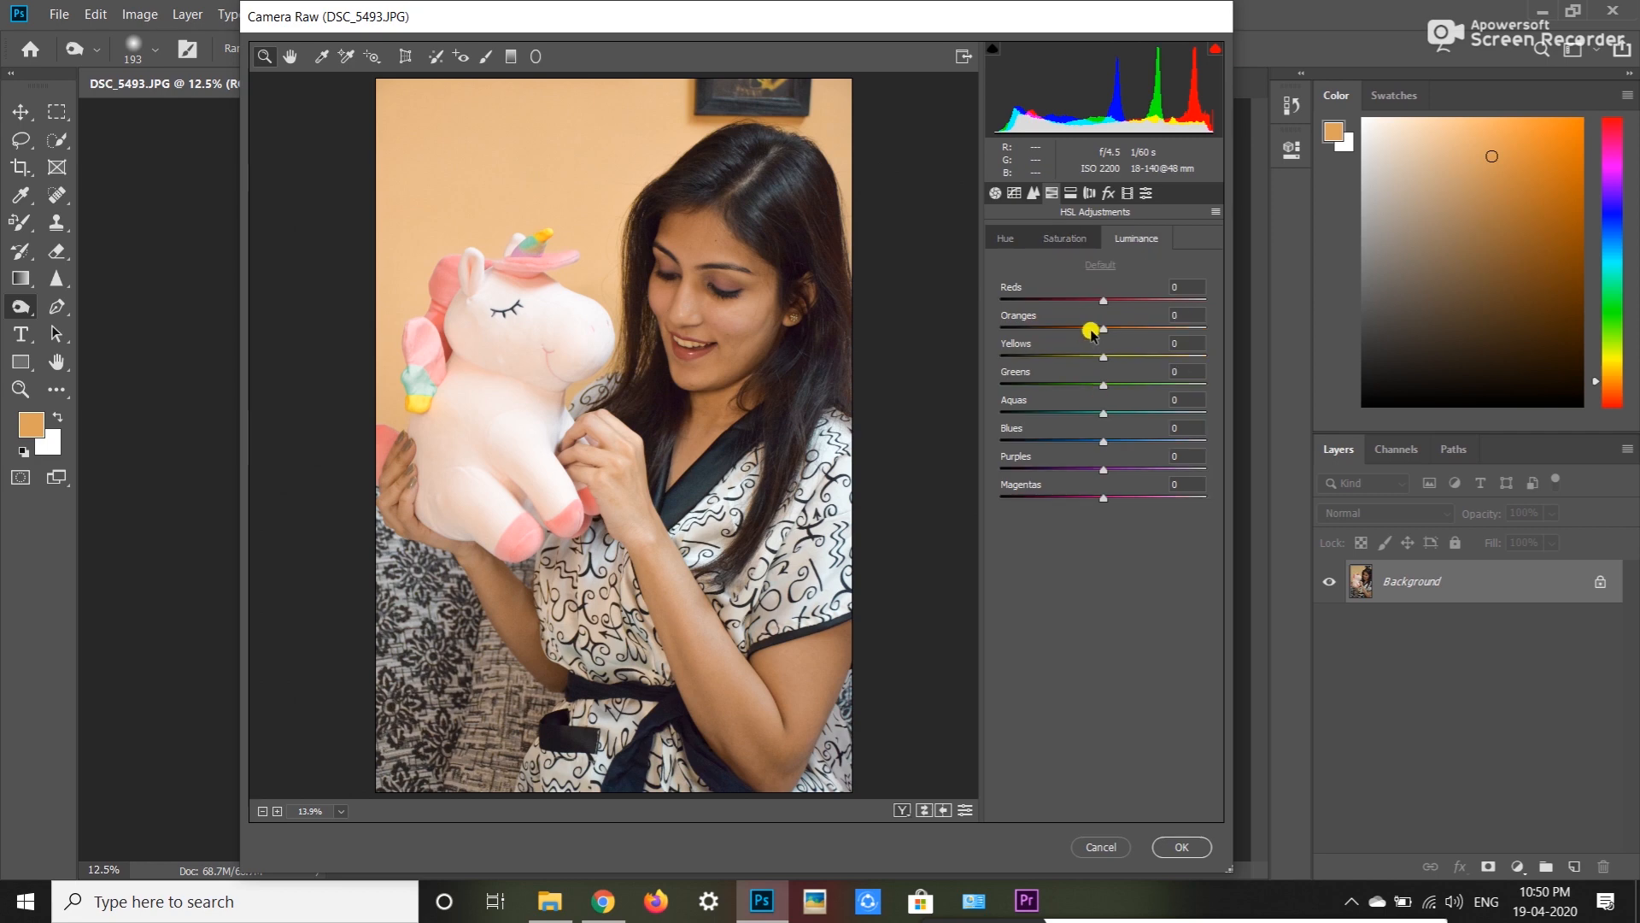
{"action": "left_click_drag", "start_coordinate": [1095, 301], "coordinate": [1101, 271]}
{"action": "left_click", "coordinate": [1089, 193]}
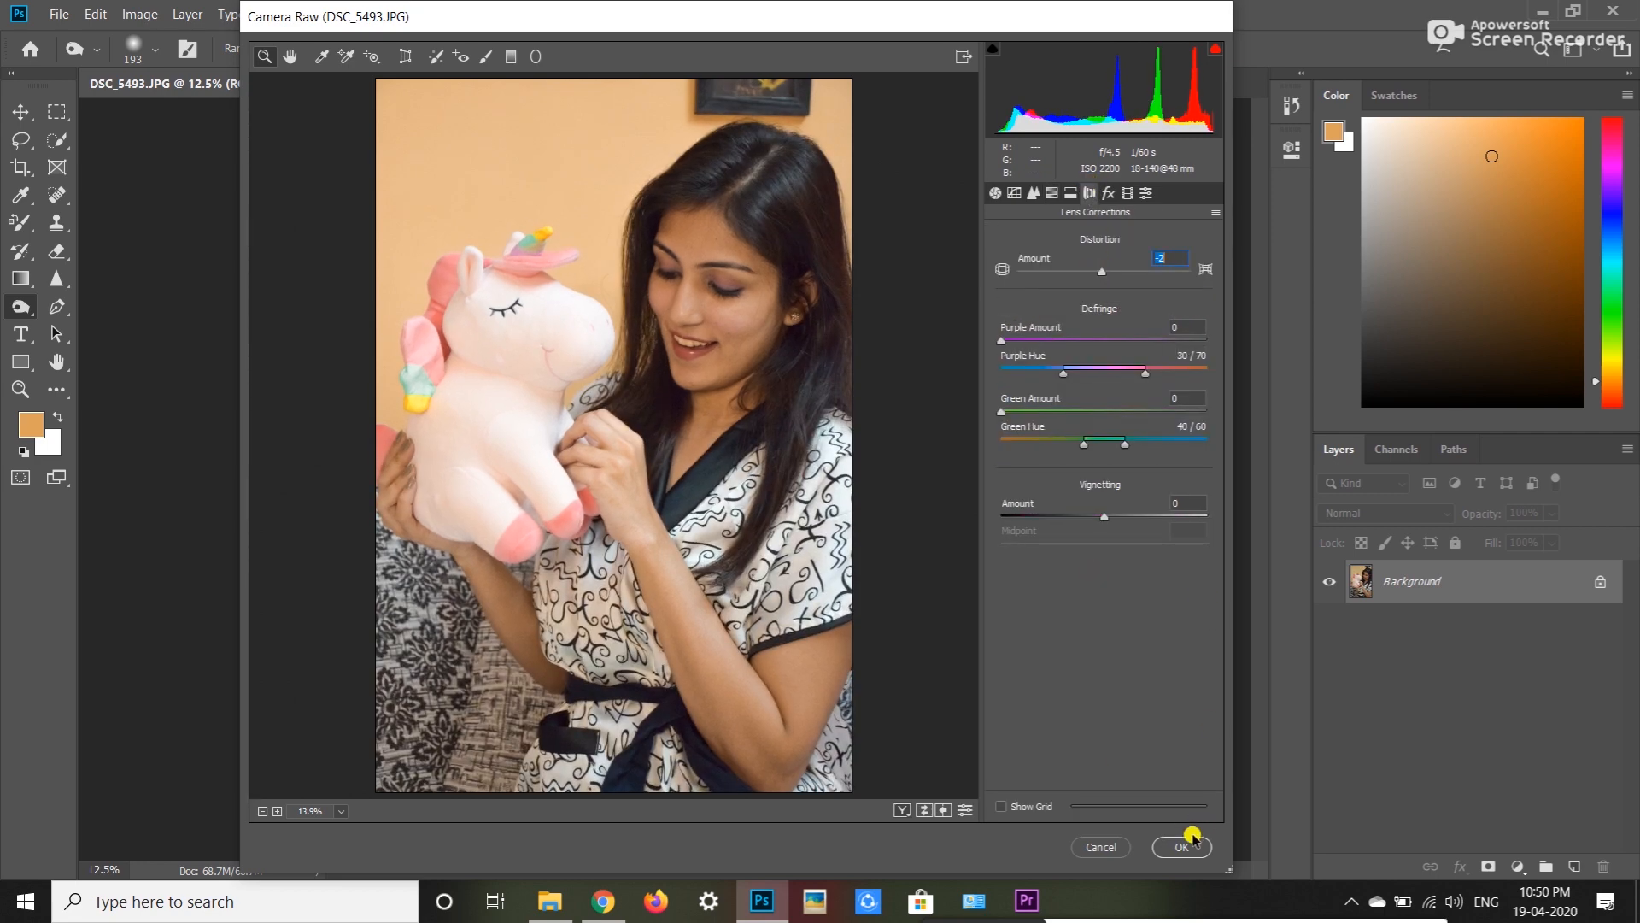
{"action": "left_click", "coordinate": [1182, 846]}
Step: Compare the photo before and after the Camera Raw edit by repeatedly undoing and redoing the filter
{"action": "key", "text": "ctrl+z"}
{"action": "key", "text": "ctrl+shift+z"}
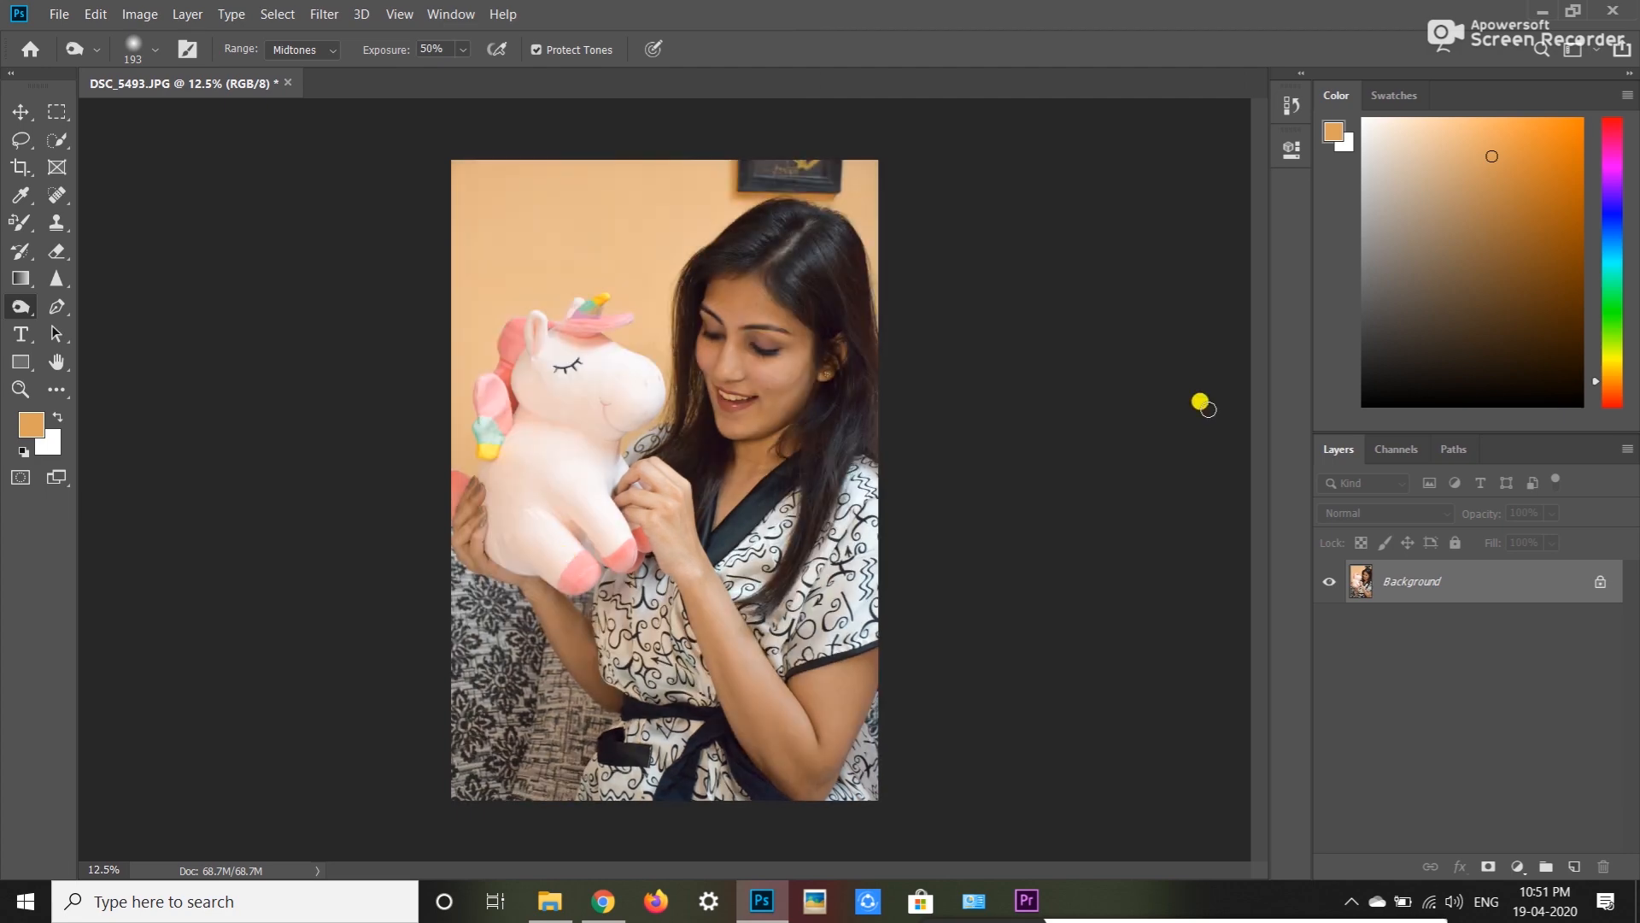
{"action": "key", "text": "ctrl+z"}
{"action": "key", "text": "ctrl+shift+z"}
{"action": "key", "text": "ctrl+z"}
{"action": "key", "text": "ctrl+shift+z"}
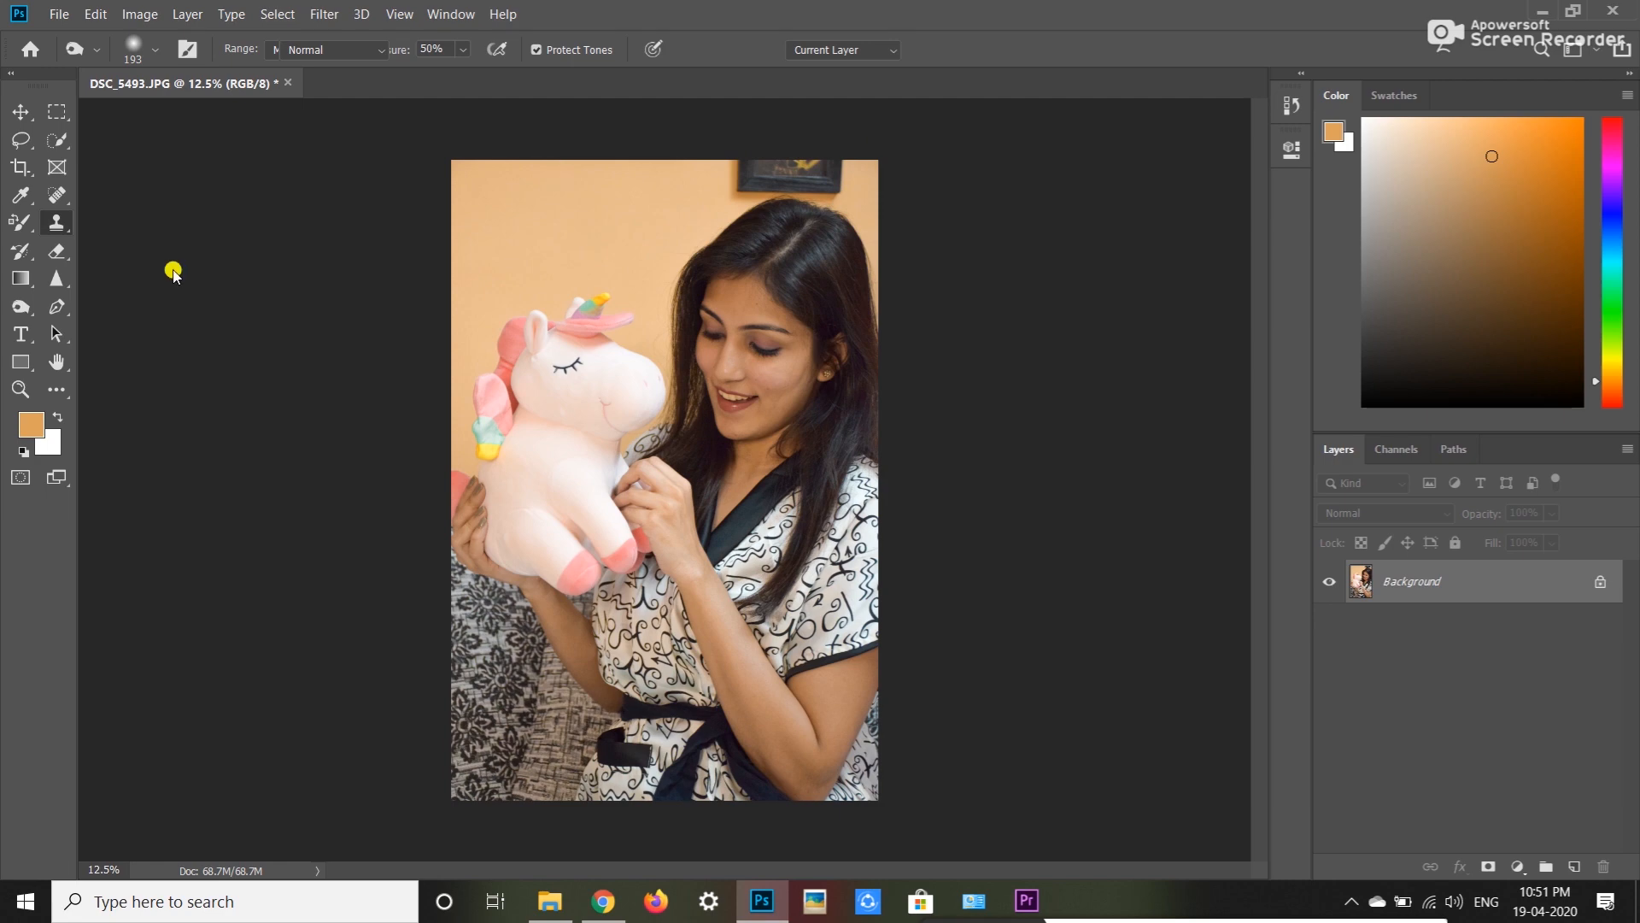
Step: Cover the picture frame above the woman's head with sampled plain wall using the Clone Stamp tool, and save the photo
{"action": "left_click", "coordinate": [60, 226]}
{"action": "right_click", "coordinate": [60, 226]}
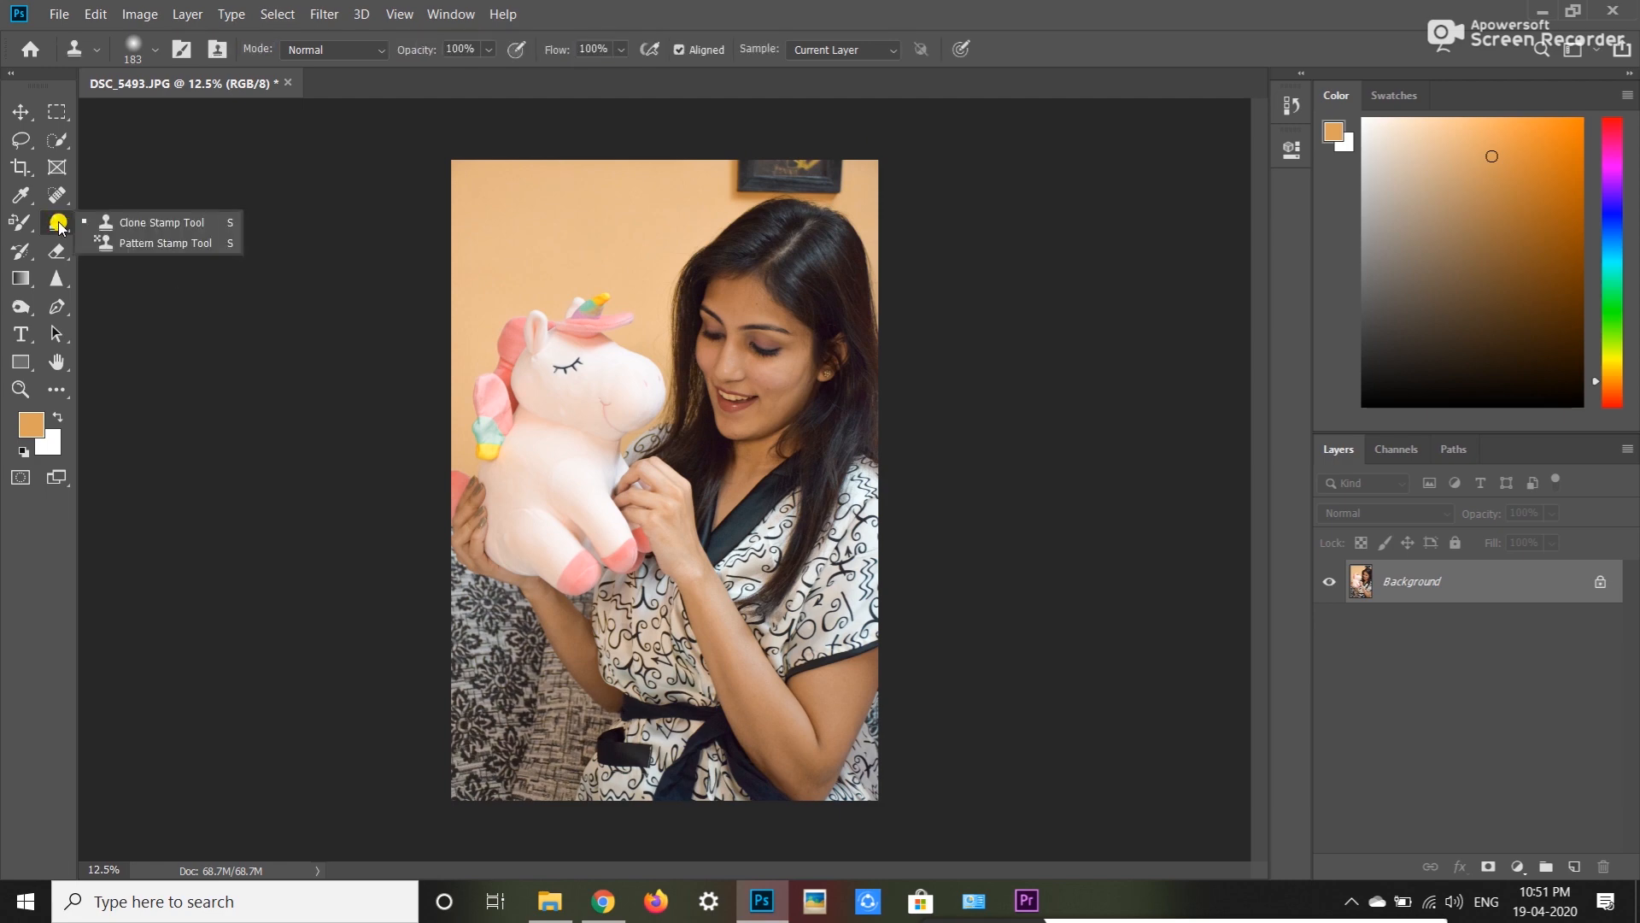
{"action": "left_click", "coordinate": [124, 224]}
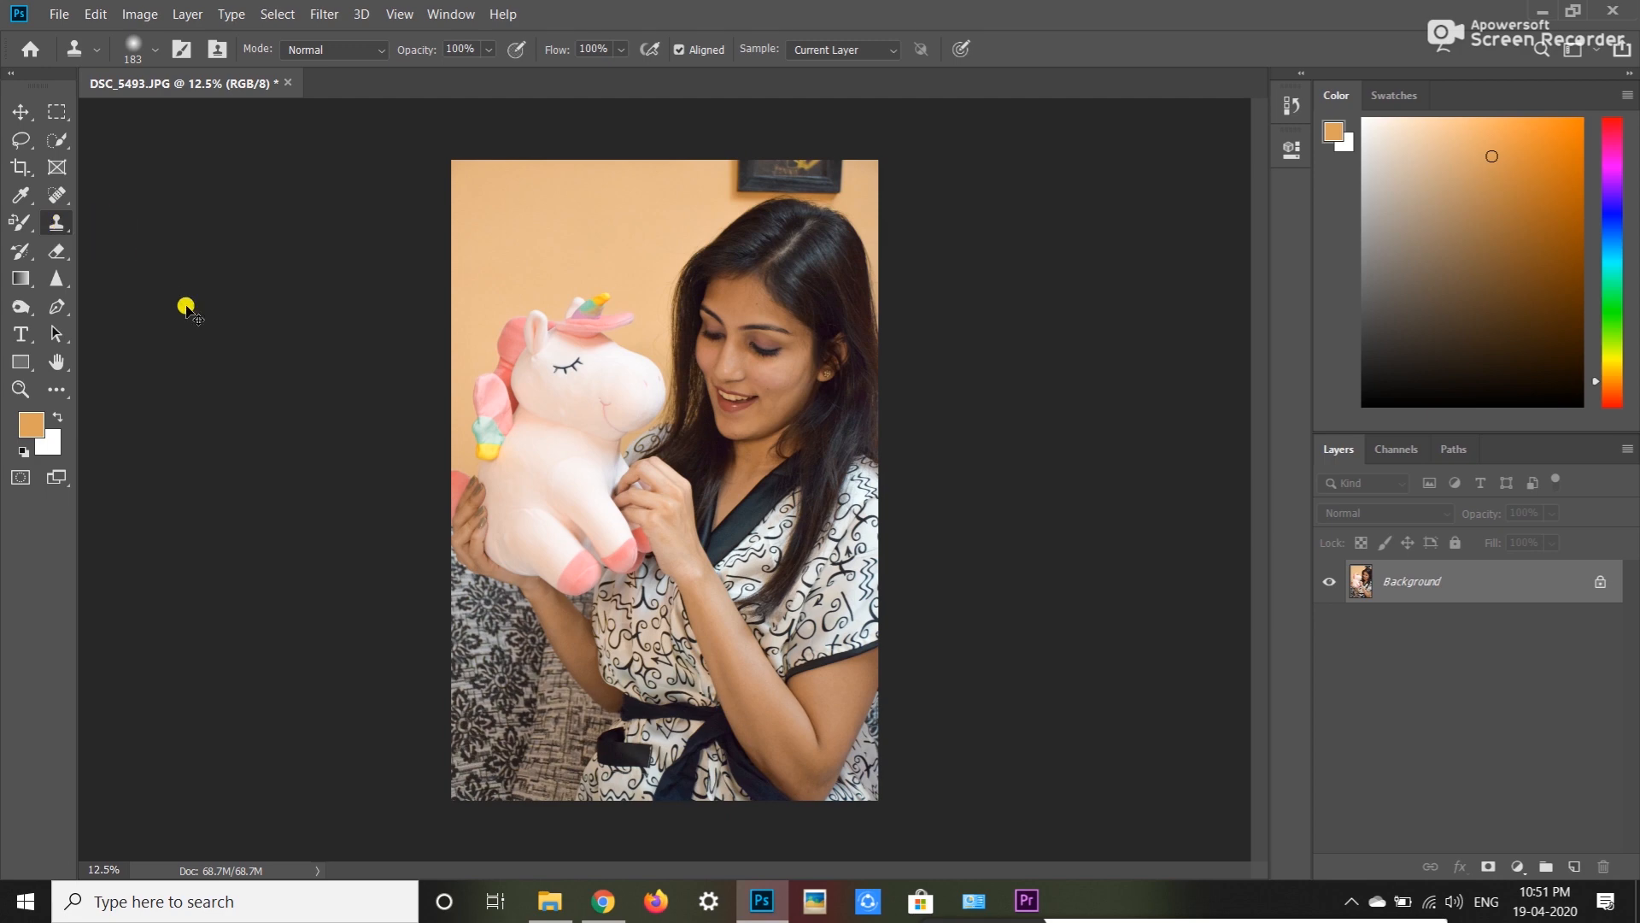
{"action": "key", "text": "ctrl+plus"}
{"action": "key", "text": "ctrl+plus"}
{"action": "key", "text": "ctrl+plus"}
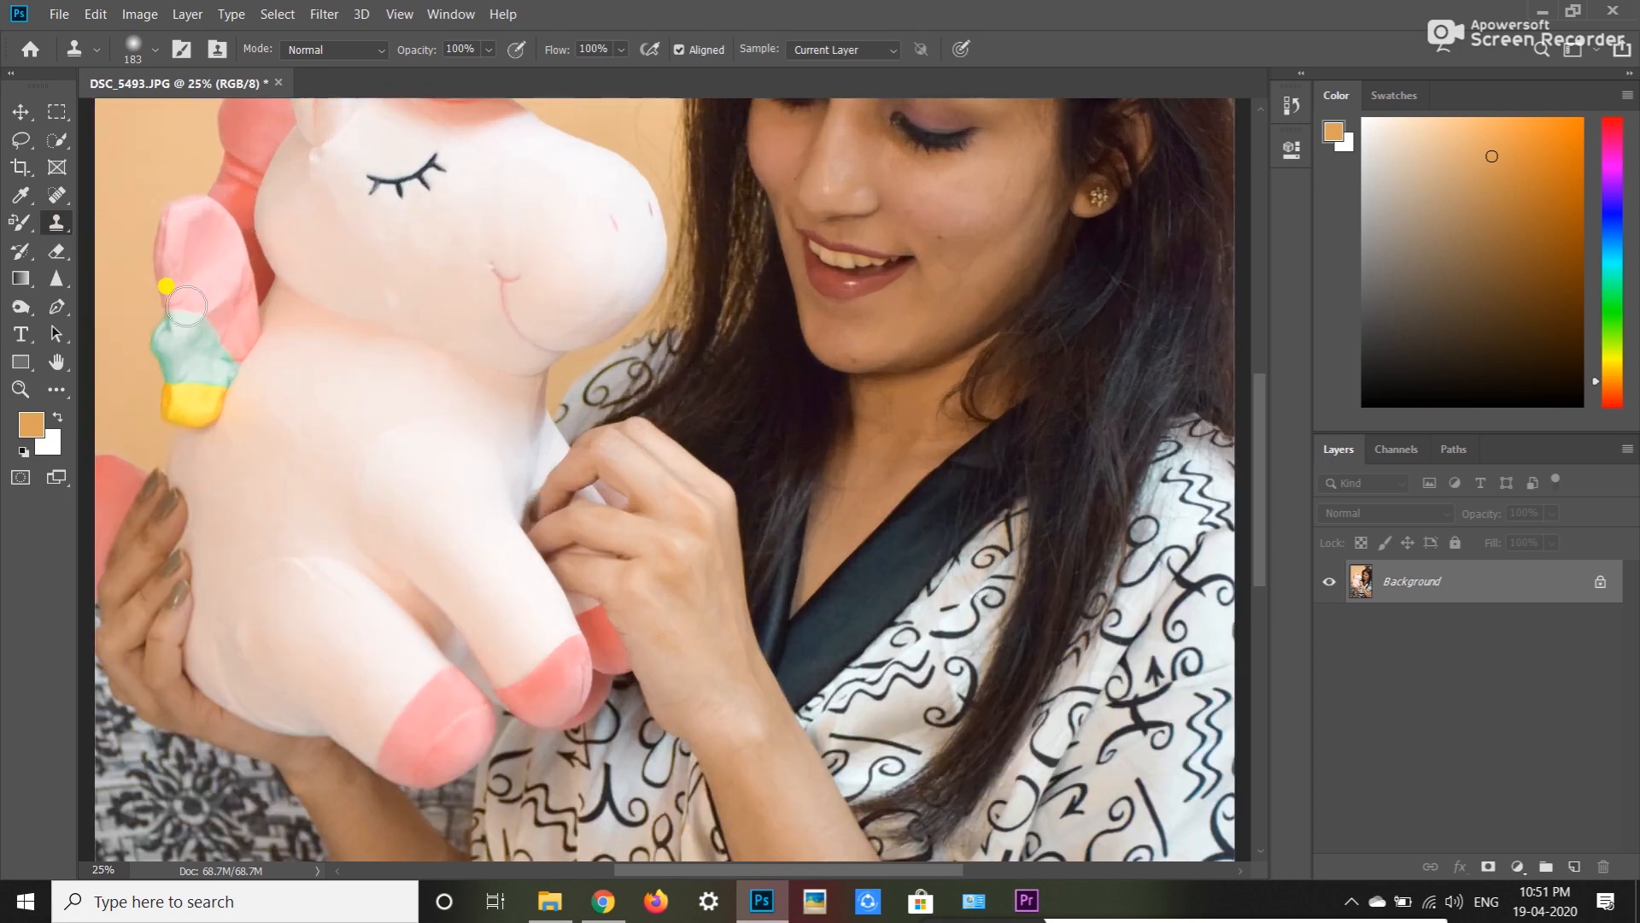
{"action": "left_click_drag", "start_coordinate": [1256, 487], "coordinate": [1256, 282]}
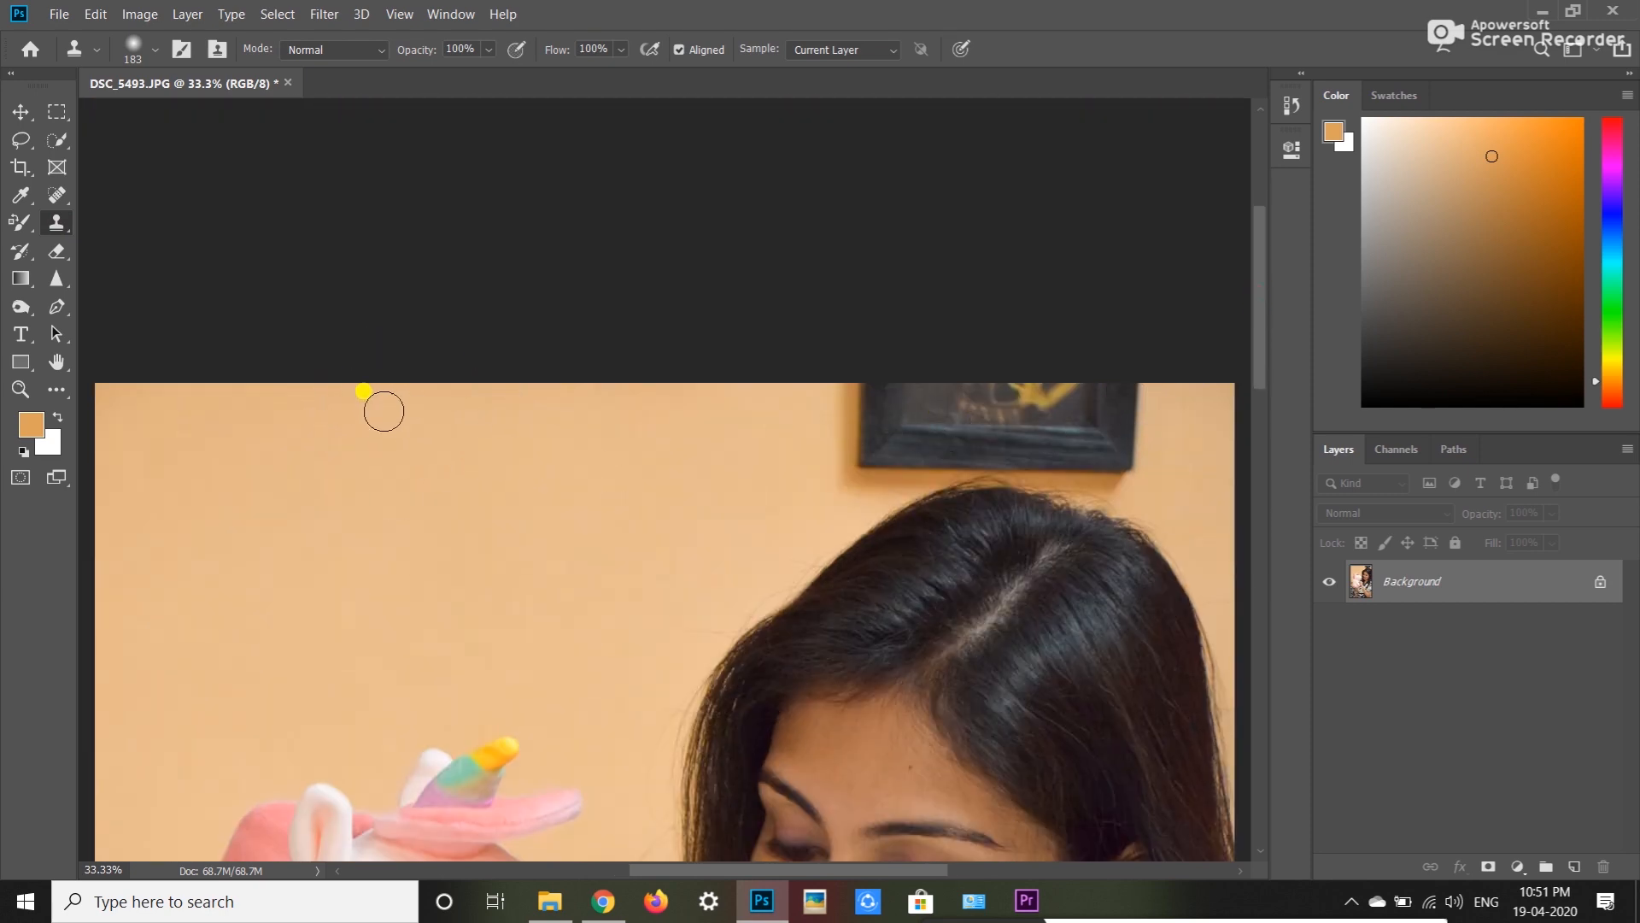
{"action": "left_click", "coordinate": [363, 421], "text": "alt"}
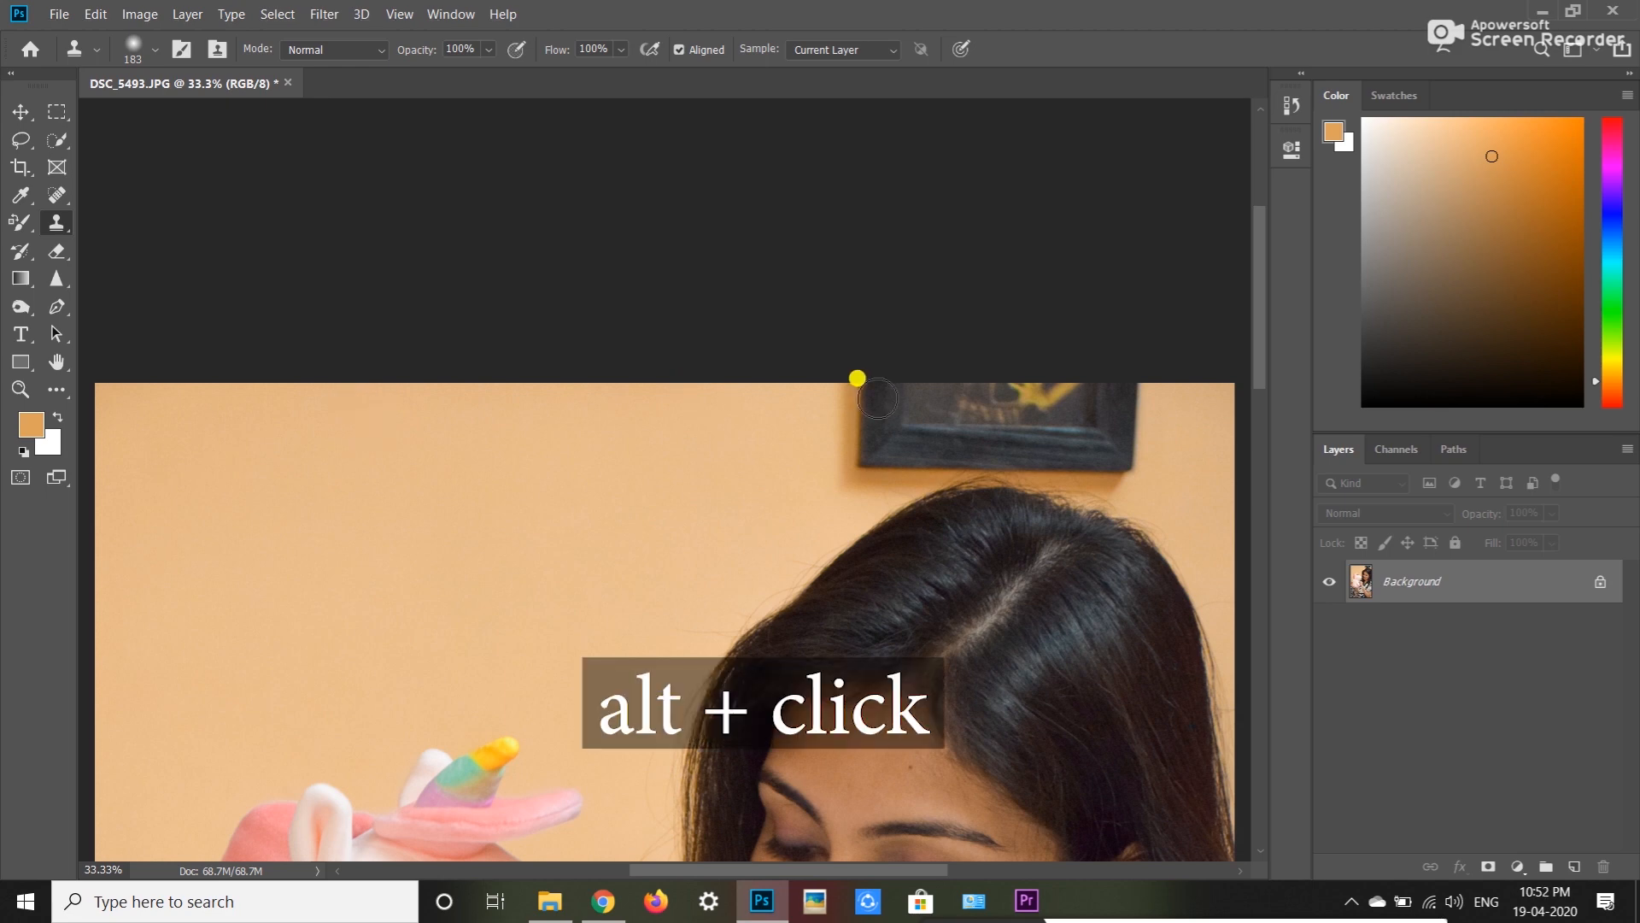
{"action": "mouse_move", "coordinate": [867, 392]}
{"action": "left_mouse_down"}
{"action": "mouse_move", "coordinate": [852, 461]}
{"action": "mouse_move", "coordinate": [875, 452]}
{"action": "mouse_move", "coordinate": [855, 478]}
{"action": "mouse_move", "coordinate": [905, 420]}
{"action": "mouse_move", "coordinate": [878, 427]}
{"action": "mouse_move", "coordinate": [939, 401]}
{"action": "mouse_move", "coordinate": [857, 406]}
{"action": "mouse_move", "coordinate": [851, 459]}
{"action": "mouse_move", "coordinate": [936, 385]}
{"action": "mouse_move", "coordinate": [1132, 394]}
{"action": "mouse_move", "coordinate": [1136, 430]}
{"action": "mouse_move", "coordinate": [955, 408]}
{"action": "mouse_move", "coordinate": [1000, 403]}
{"action": "mouse_move", "coordinate": [1029, 429]}
{"action": "mouse_move", "coordinate": [955, 417]}
{"action": "mouse_move", "coordinate": [860, 479]}
{"action": "mouse_move", "coordinate": [920, 468]}
{"action": "mouse_move", "coordinate": [930, 447]}
{"action": "mouse_move", "coordinate": [934, 464]}
{"action": "mouse_move", "coordinate": [950, 438]}
{"action": "mouse_move", "coordinate": [984, 441]}
{"action": "mouse_move", "coordinate": [971, 455]}
{"action": "mouse_move", "coordinate": [1062, 440]}
{"action": "mouse_move", "coordinate": [1124, 465]}
{"action": "mouse_move", "coordinate": [1064, 449]}
{"action": "mouse_move", "coordinate": [1114, 478]}
{"action": "mouse_move", "coordinate": [1036, 469]}
{"action": "mouse_move", "coordinate": [1000, 447]}
{"action": "mouse_move", "coordinate": [940, 460]}
{"action": "mouse_move", "coordinate": [1113, 469]}
{"action": "left_mouse_up"}
{"action": "key", "text": "ctrl+minus"}
{"action": "key", "text": "ctrl+minus"}
{"action": "key", "text": "ctrl+minus"}
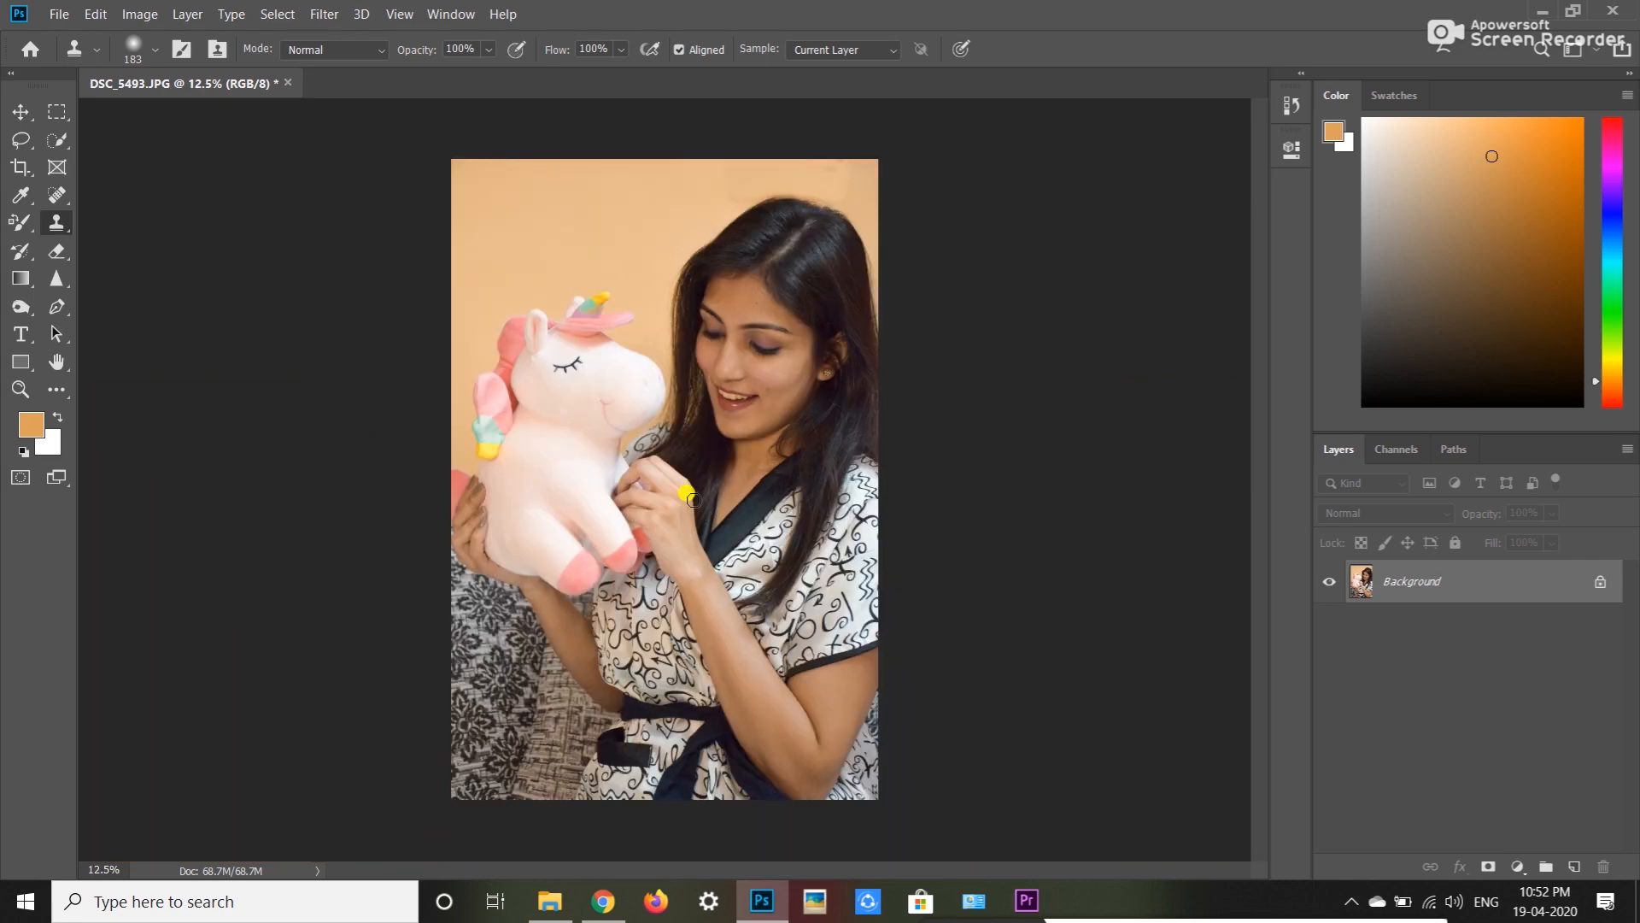
{"action": "key", "text": "ctrl+s"}
{"action": "left_click", "coordinate": [942, 204]}
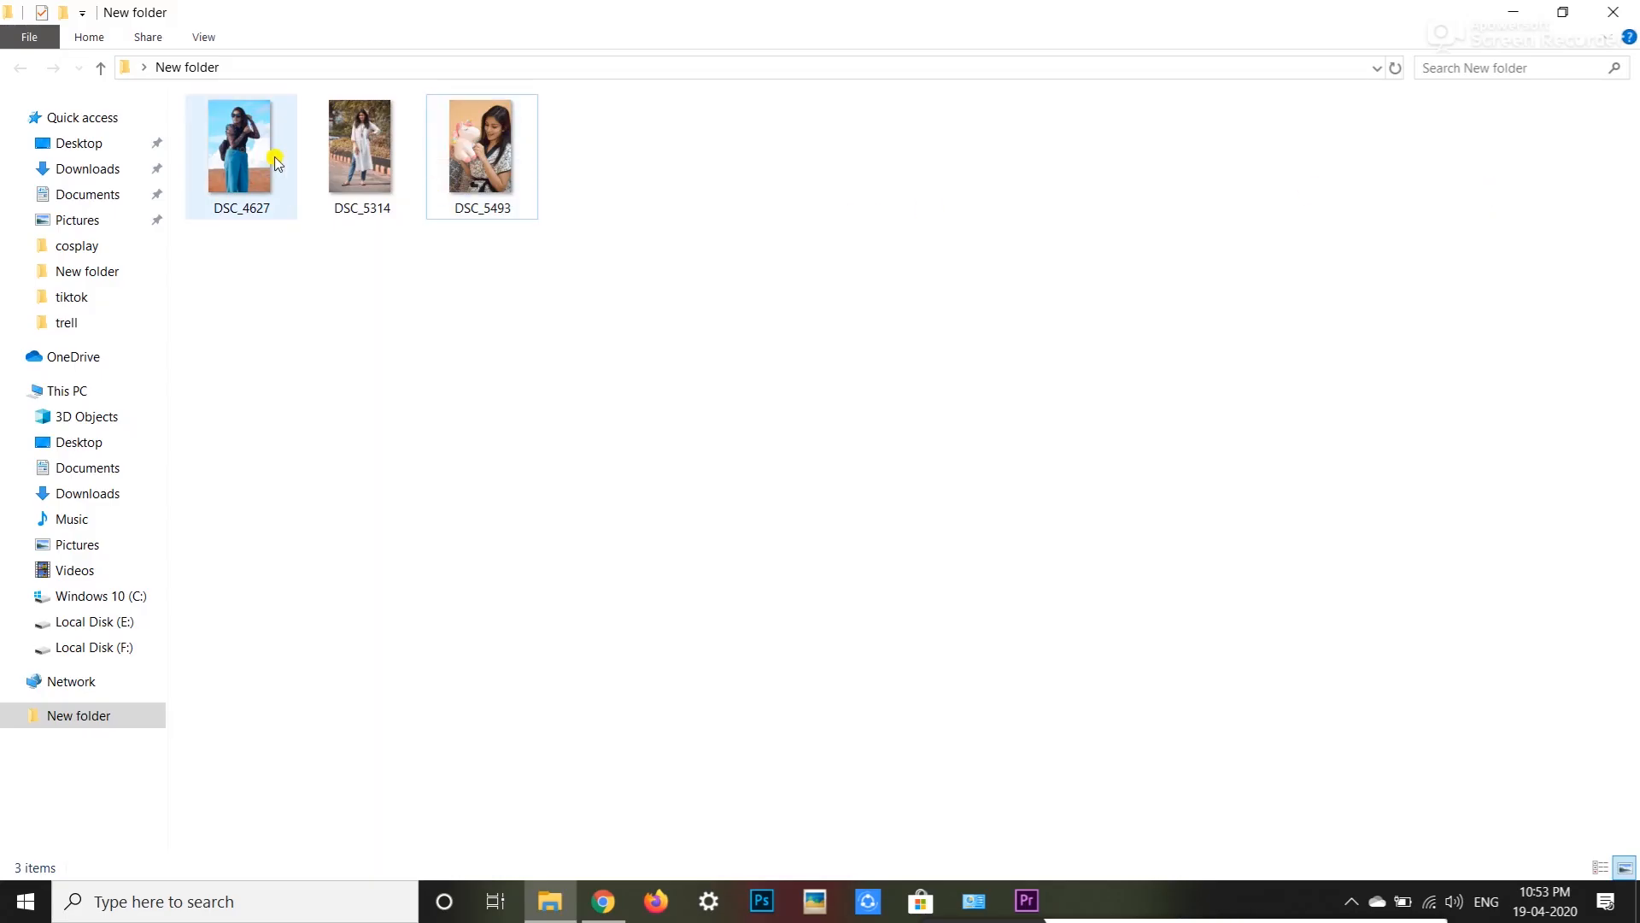
Step: Open DSC_4627 from the File Explorer folder, look through the edited photos in the picture viewer, and close it
{"action": "double_click", "coordinate": [248, 160]}
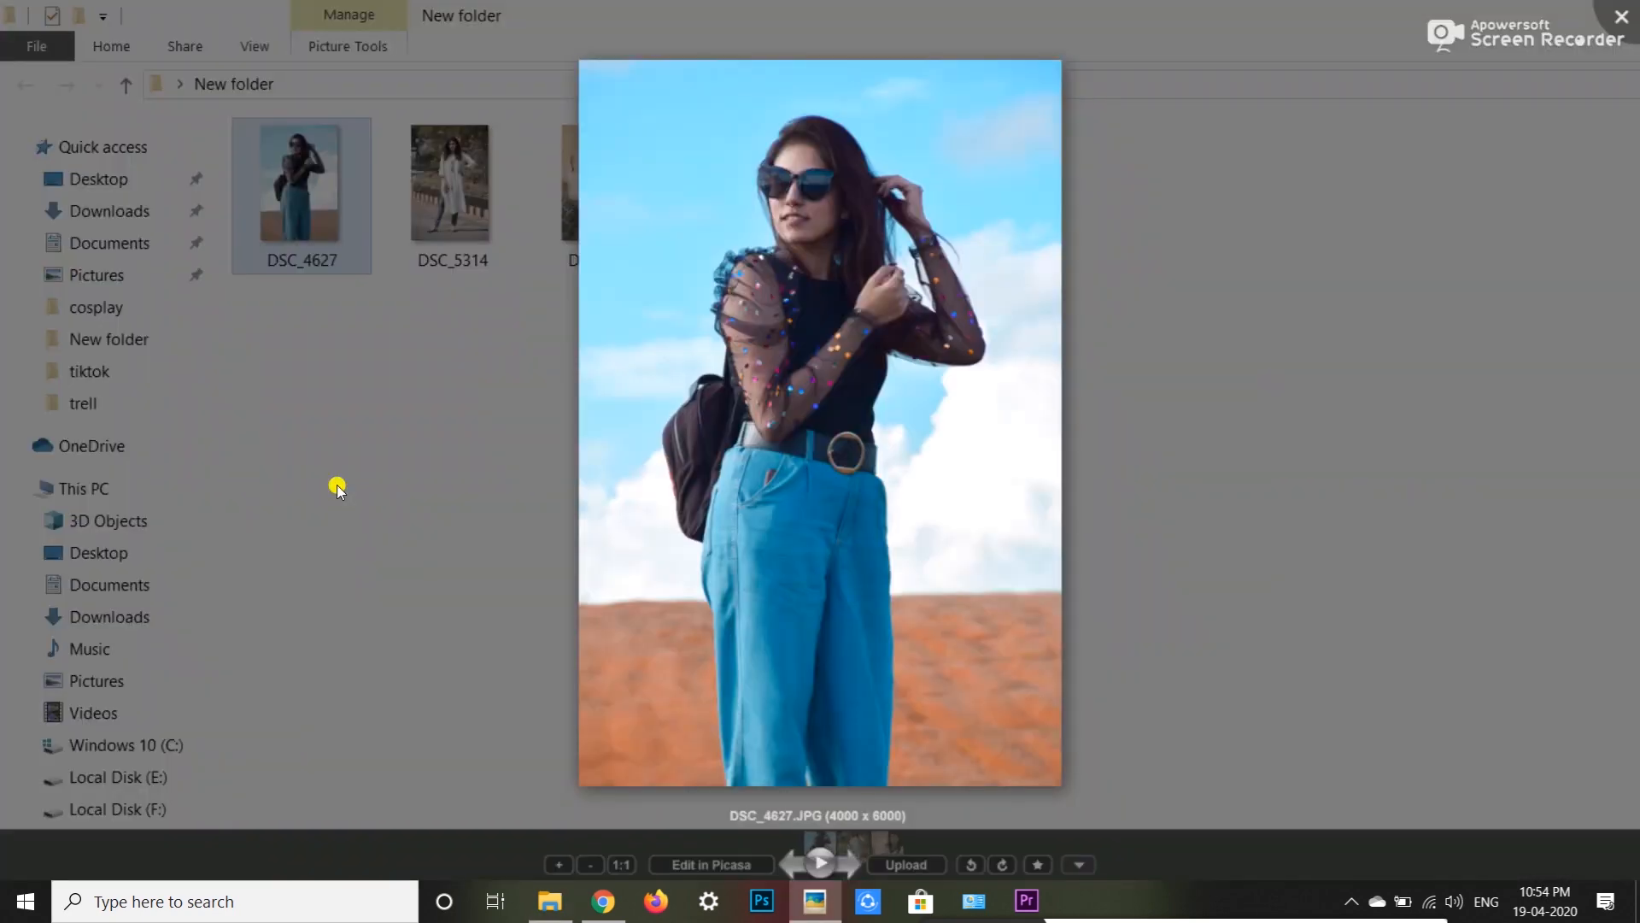
{"action": "key", "text": "Right"}
{"action": "key", "text": "Right"}
{"action": "key", "text": "Left"}
{"action": "key", "text": "Left"}
{"action": "key", "text": "Right"}
{"action": "key", "text": "Escape"}
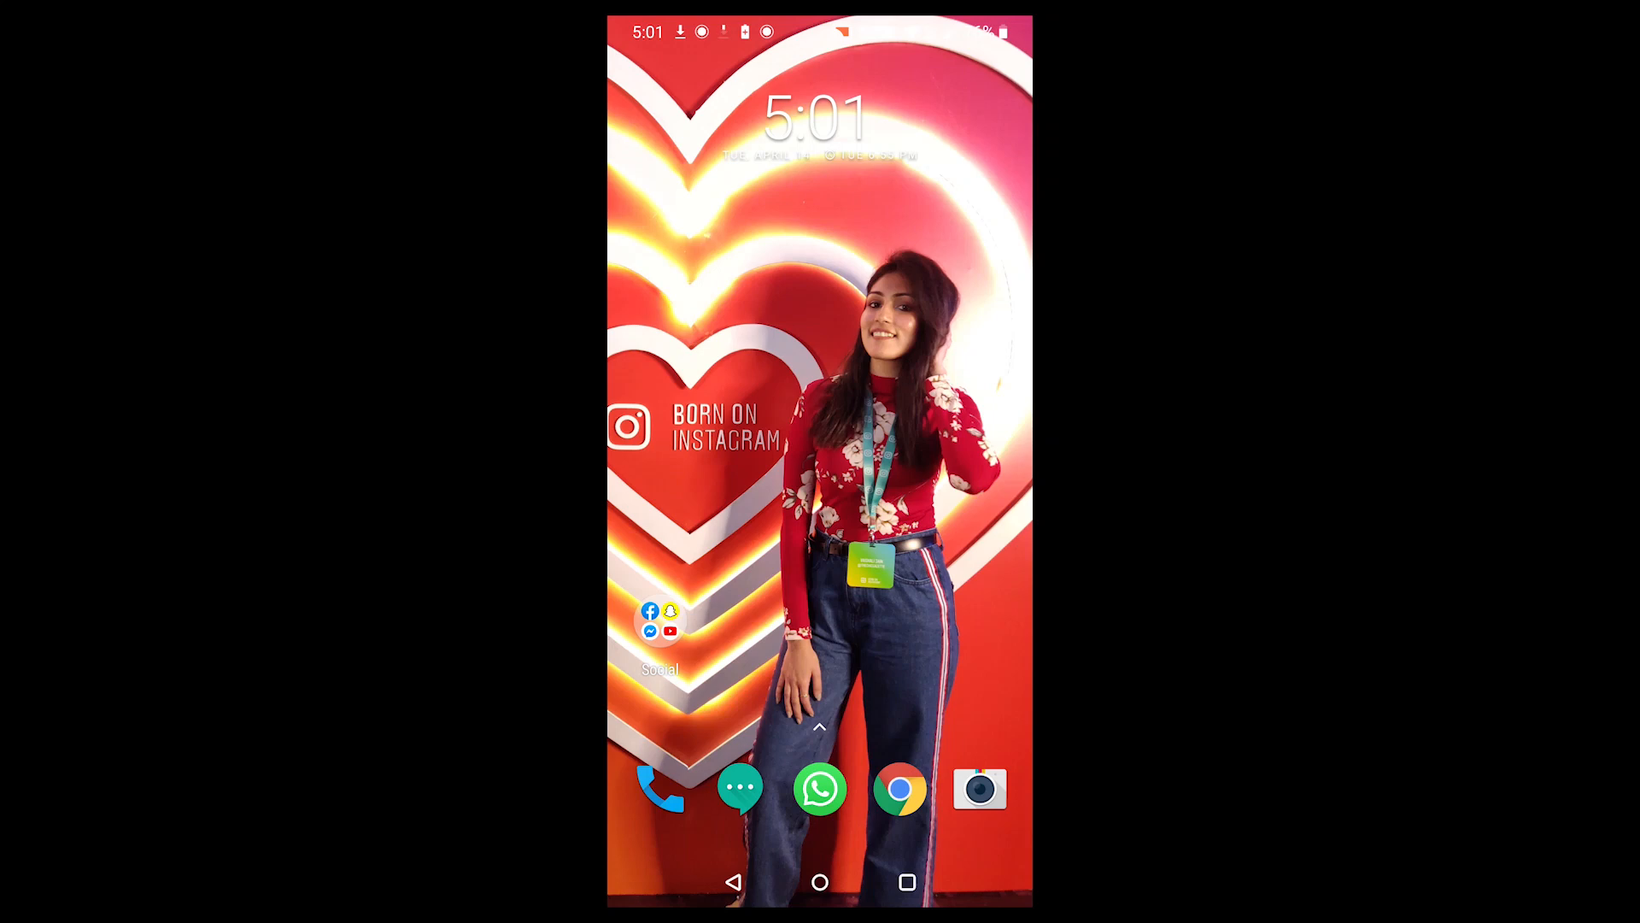
Step: On the phone, open Lightroom from the Editing Apps folder
{"action": "left_click_drag", "start_coordinate": [717, 431], "coordinate": [931, 419]}
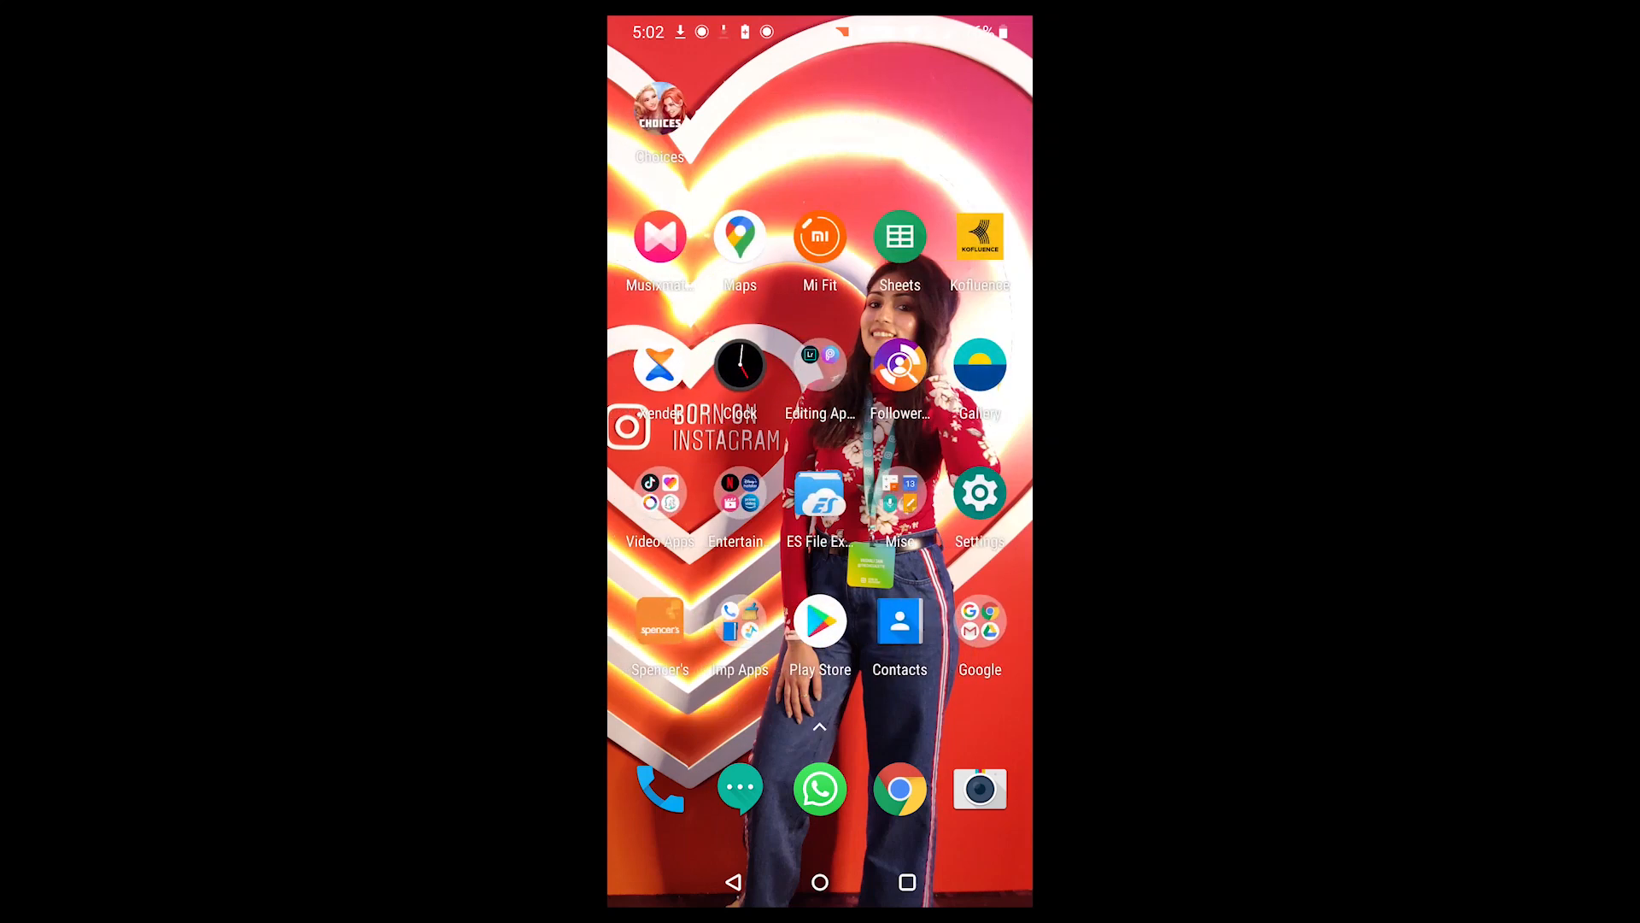
{"action": "left_click", "coordinate": [820, 363]}
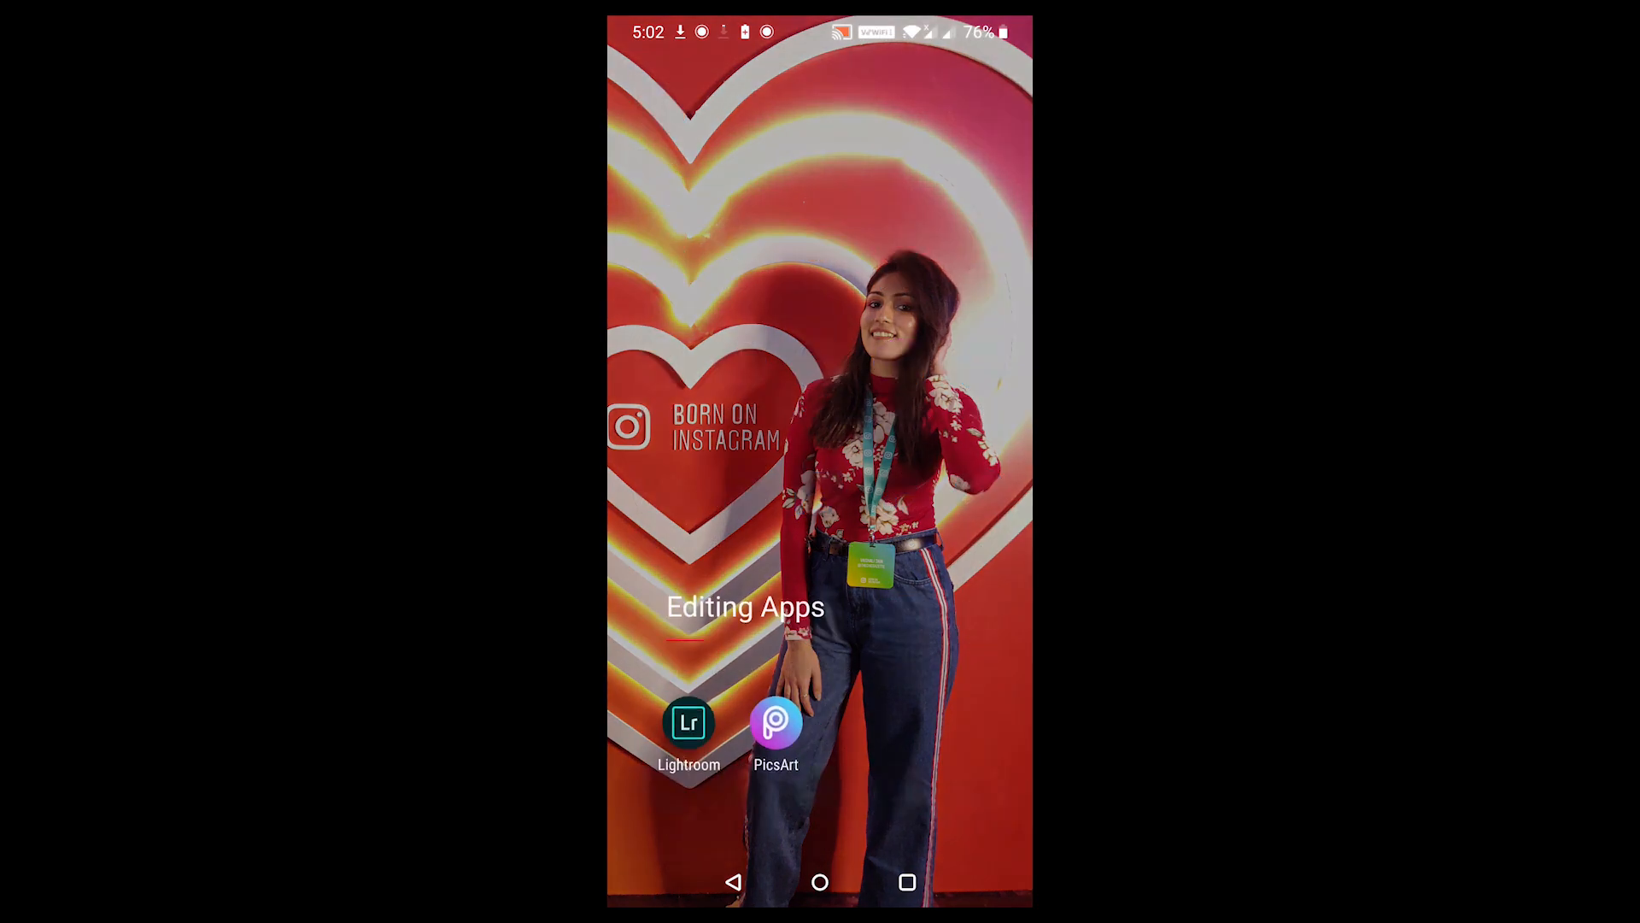
{"action": "left_click", "coordinate": [707, 720]}
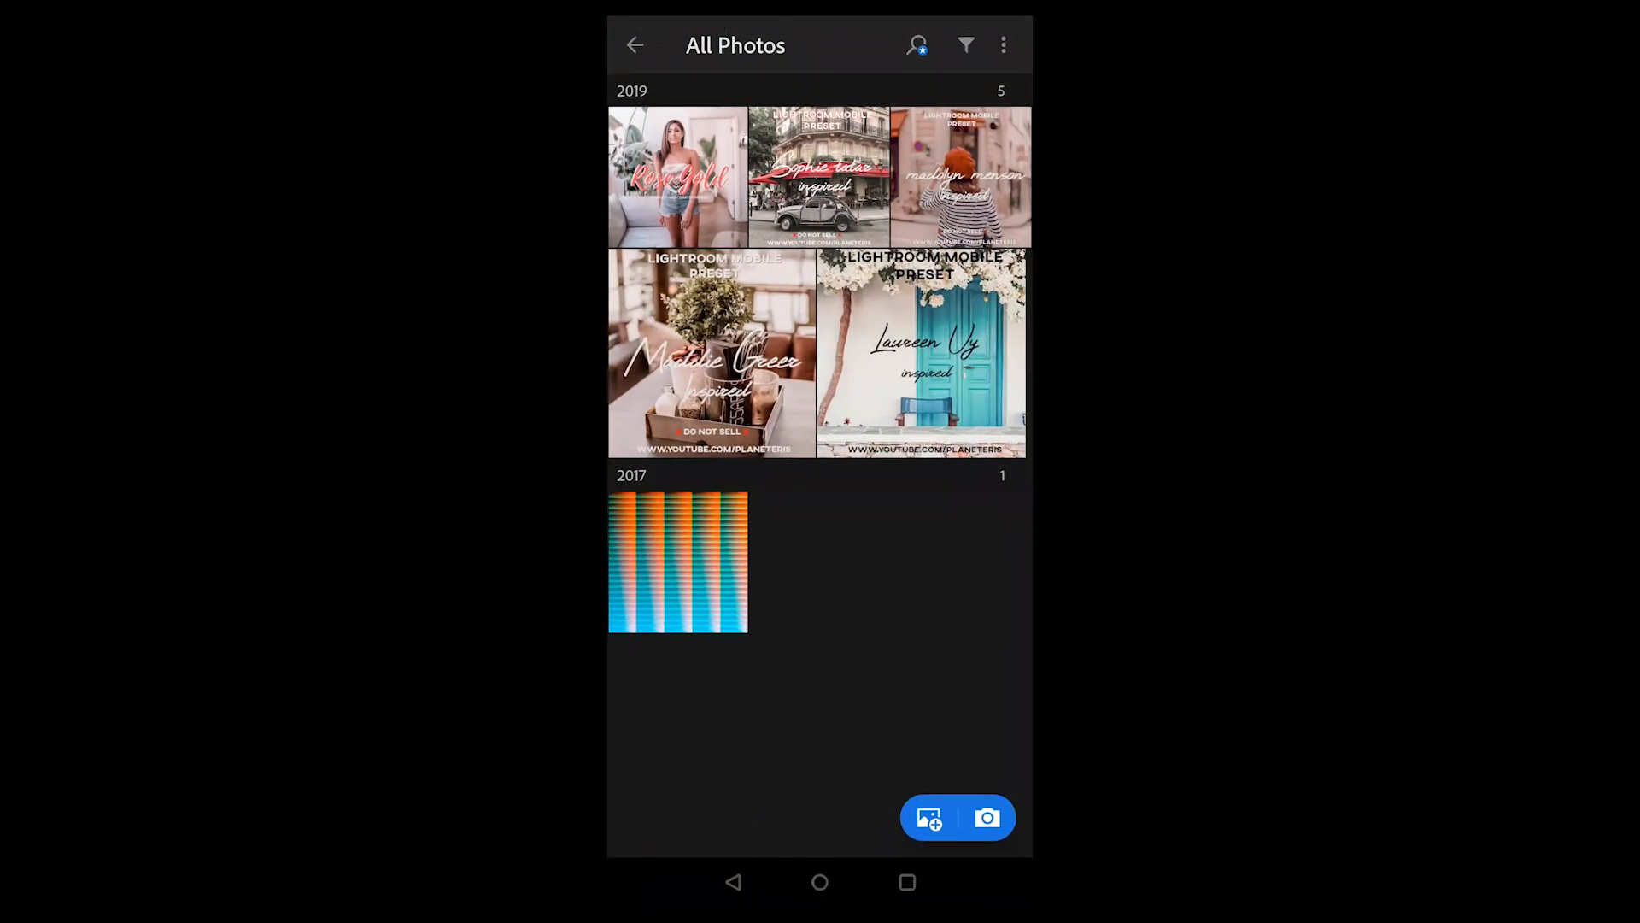
Step: Open the Rose Gold preset photo in Lightroom, examine its editing tools, and return to All Photos
{"action": "left_click_drag", "start_coordinate": [782, 302], "coordinate": [762, 473]}
{"action": "left_click", "coordinate": [678, 177]}
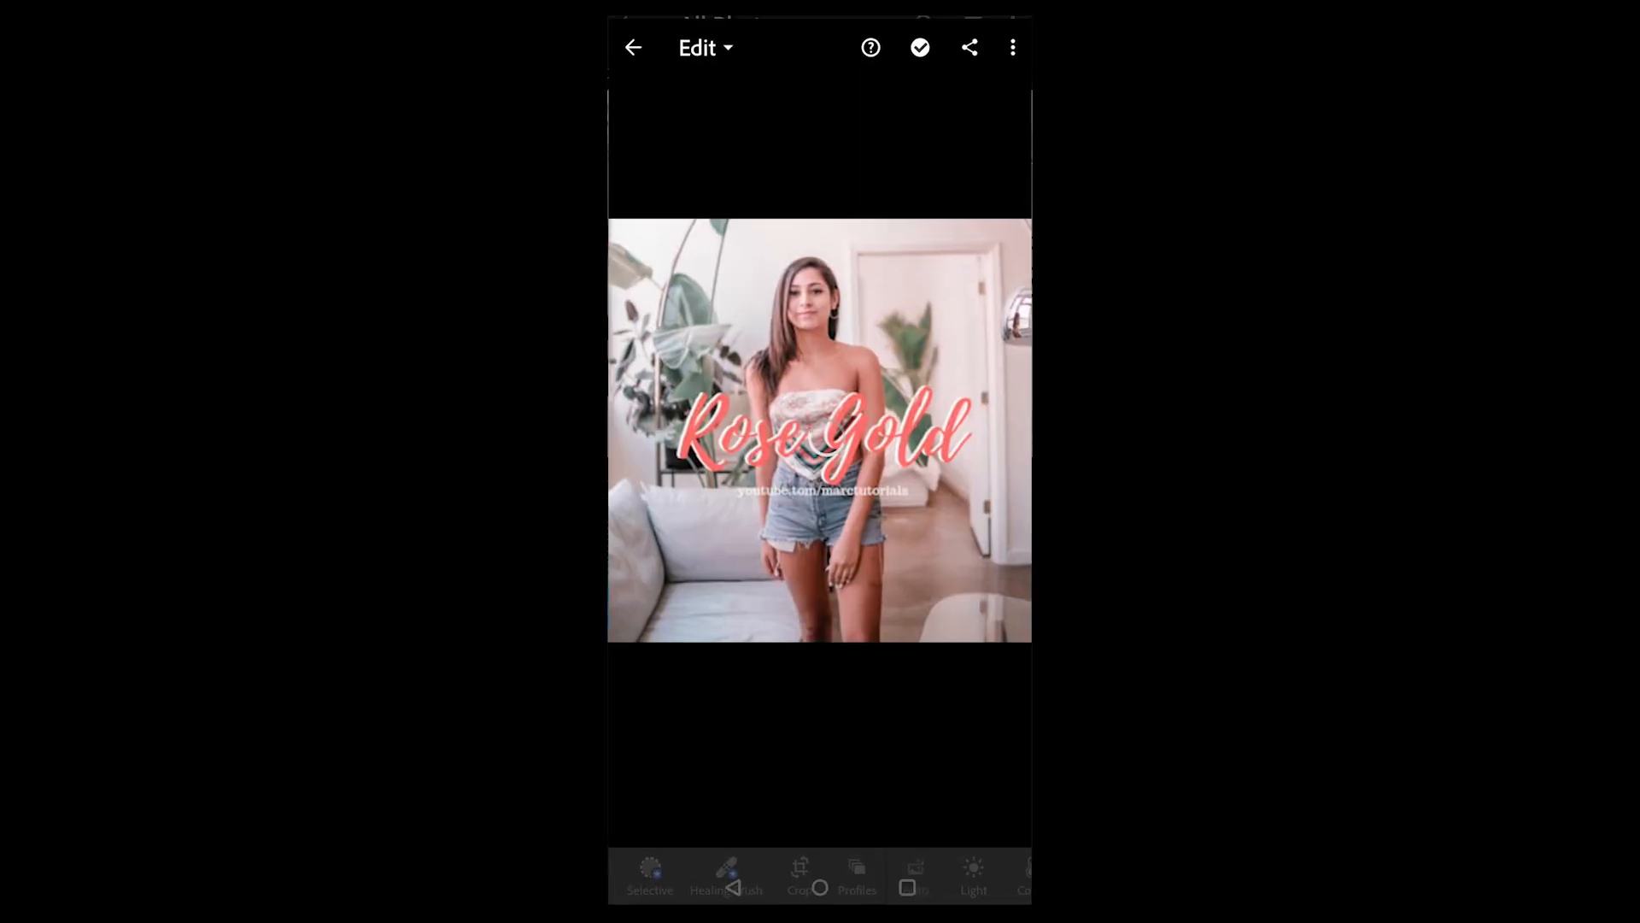
{"action": "left_click_drag", "start_coordinate": [923, 427], "coordinate": [735, 427]}
{"action": "left_click_drag", "start_coordinate": [978, 547], "coordinate": [660, 585]}
{"action": "left_click_drag", "start_coordinate": [986, 541], "coordinate": [709, 551]}
{"action": "left_click_drag", "start_coordinate": [982, 547], "coordinate": [684, 556]}
{"action": "left_click", "coordinate": [632, 45]}
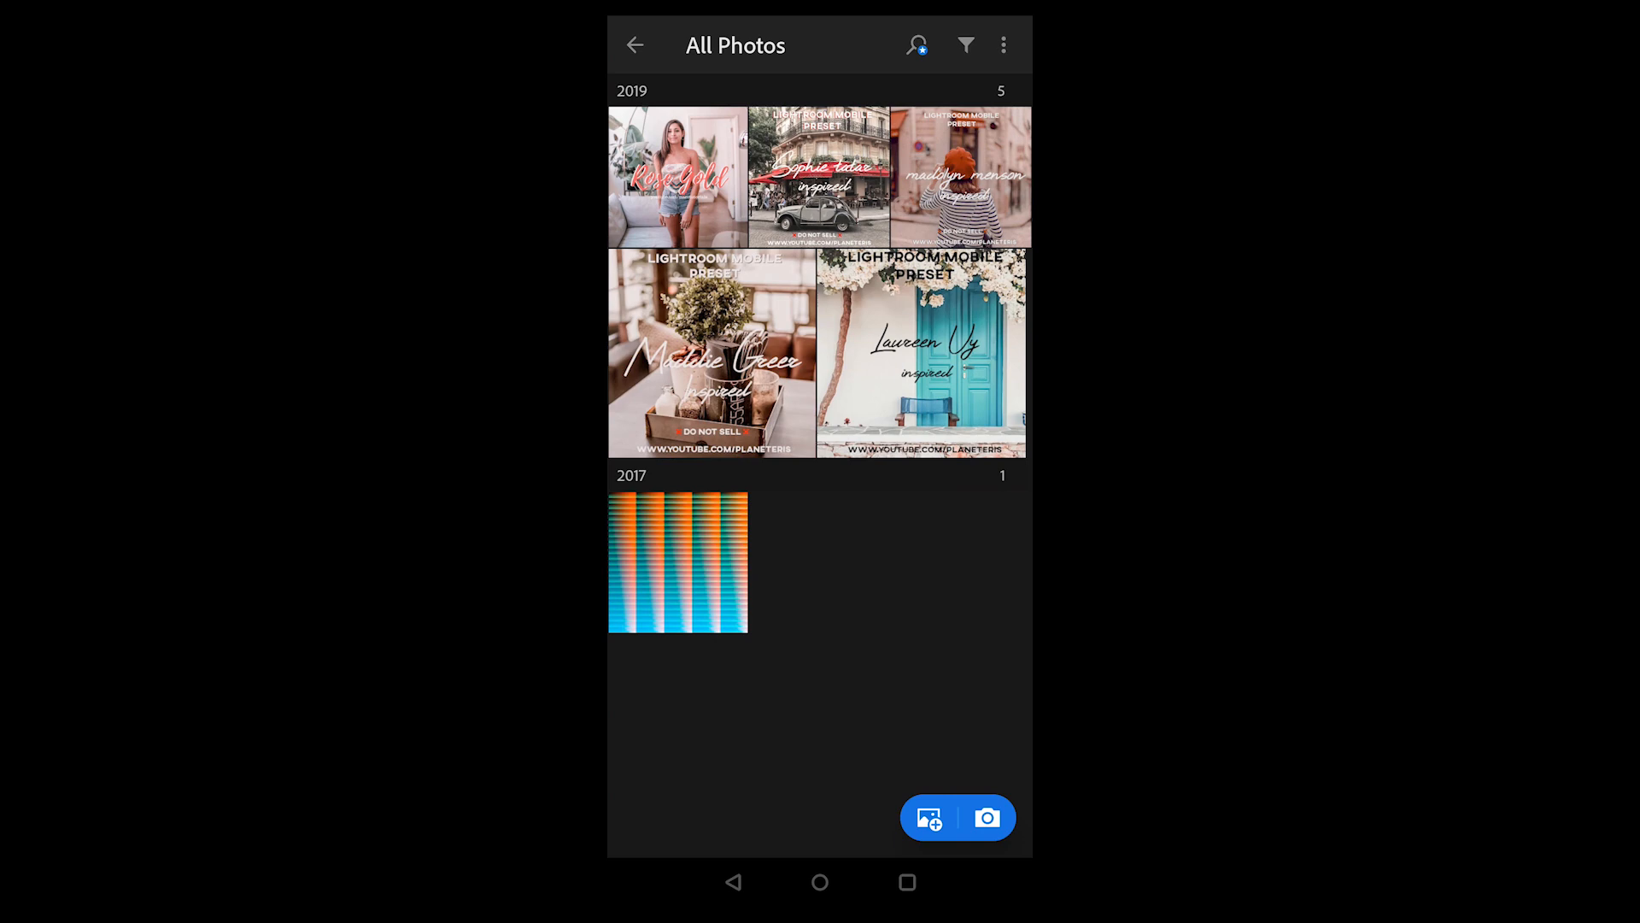
Step: Switch to the YouTube app, search for "free lightroom presets" and browse the resulting videos
{"action": "left_click", "coordinate": [820, 882]}
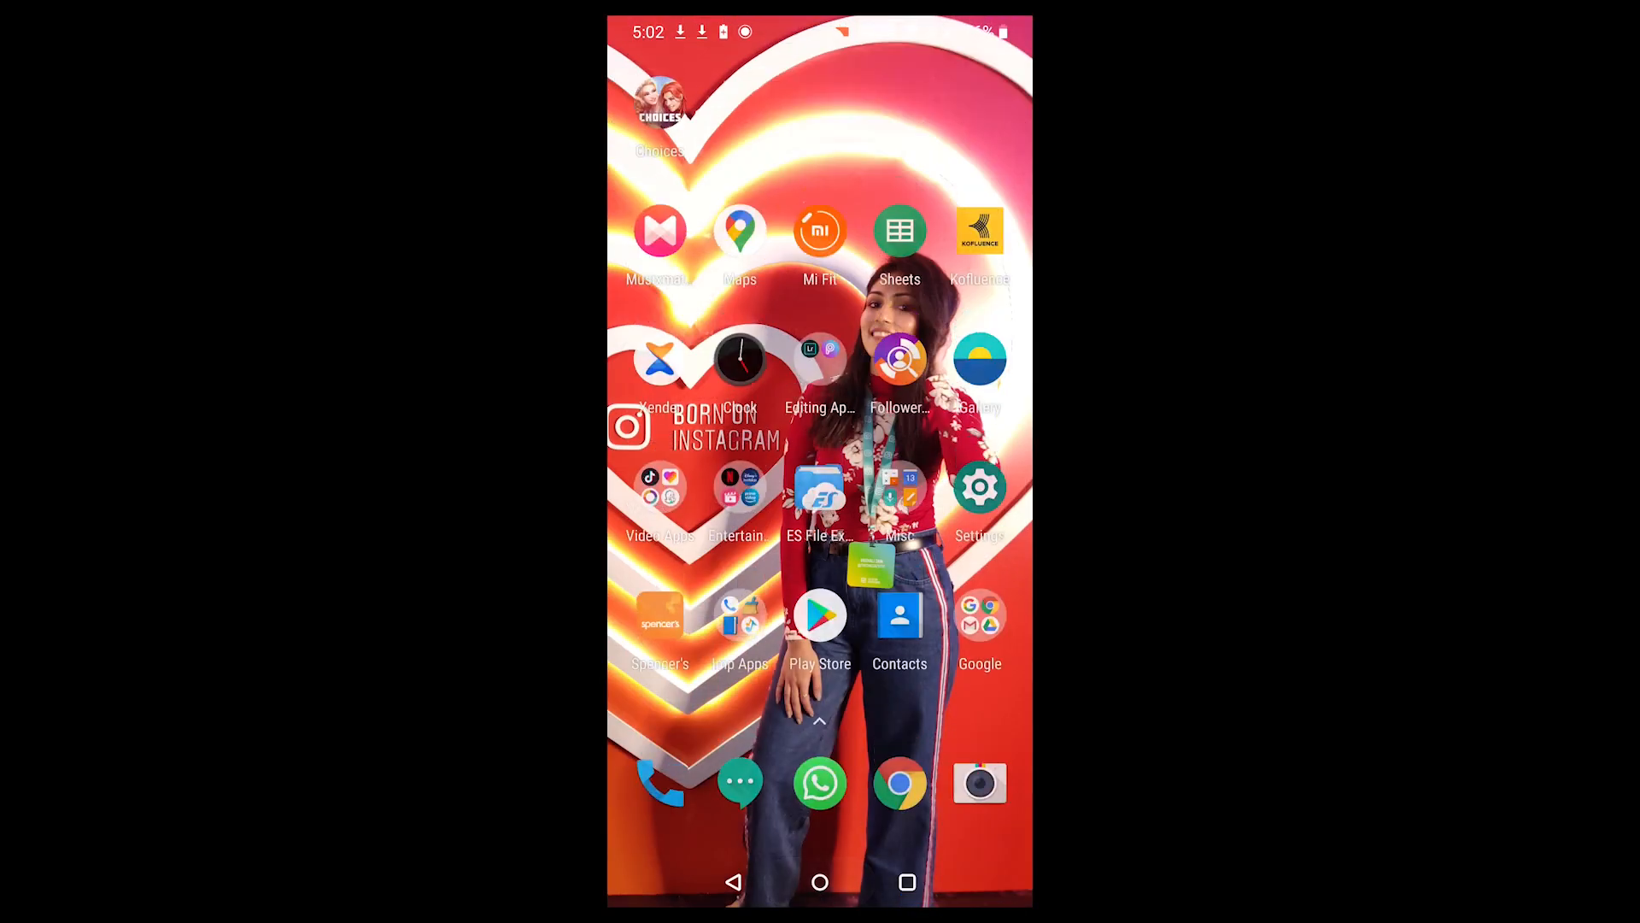
{"action": "left_click", "coordinate": [659, 629]}
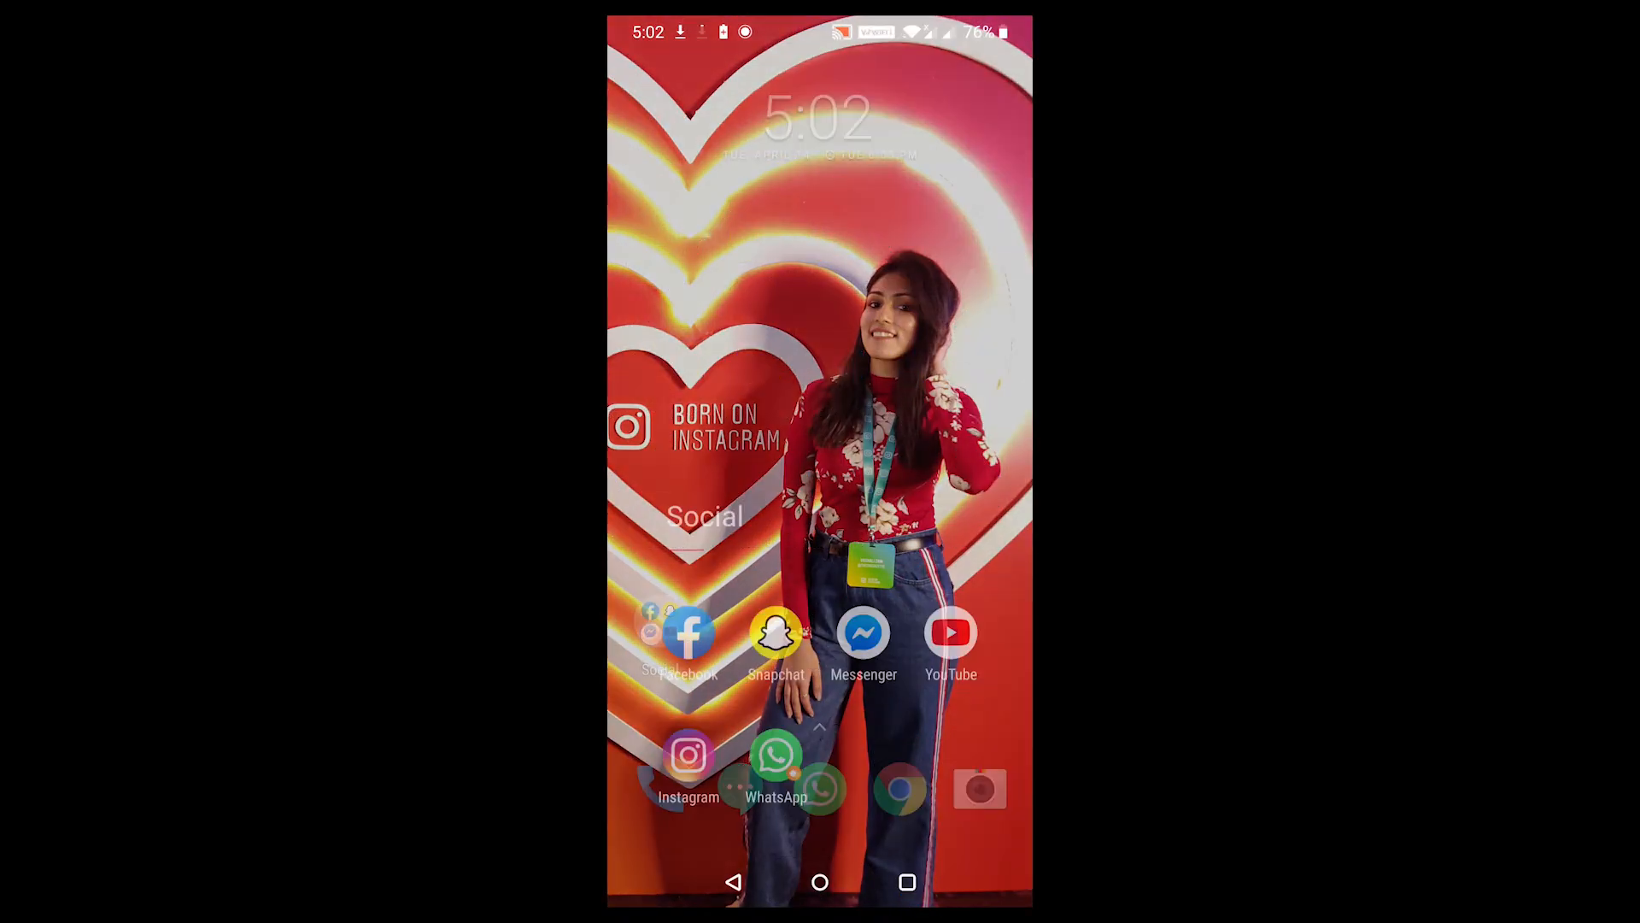
{"action": "left_click", "coordinate": [934, 587]}
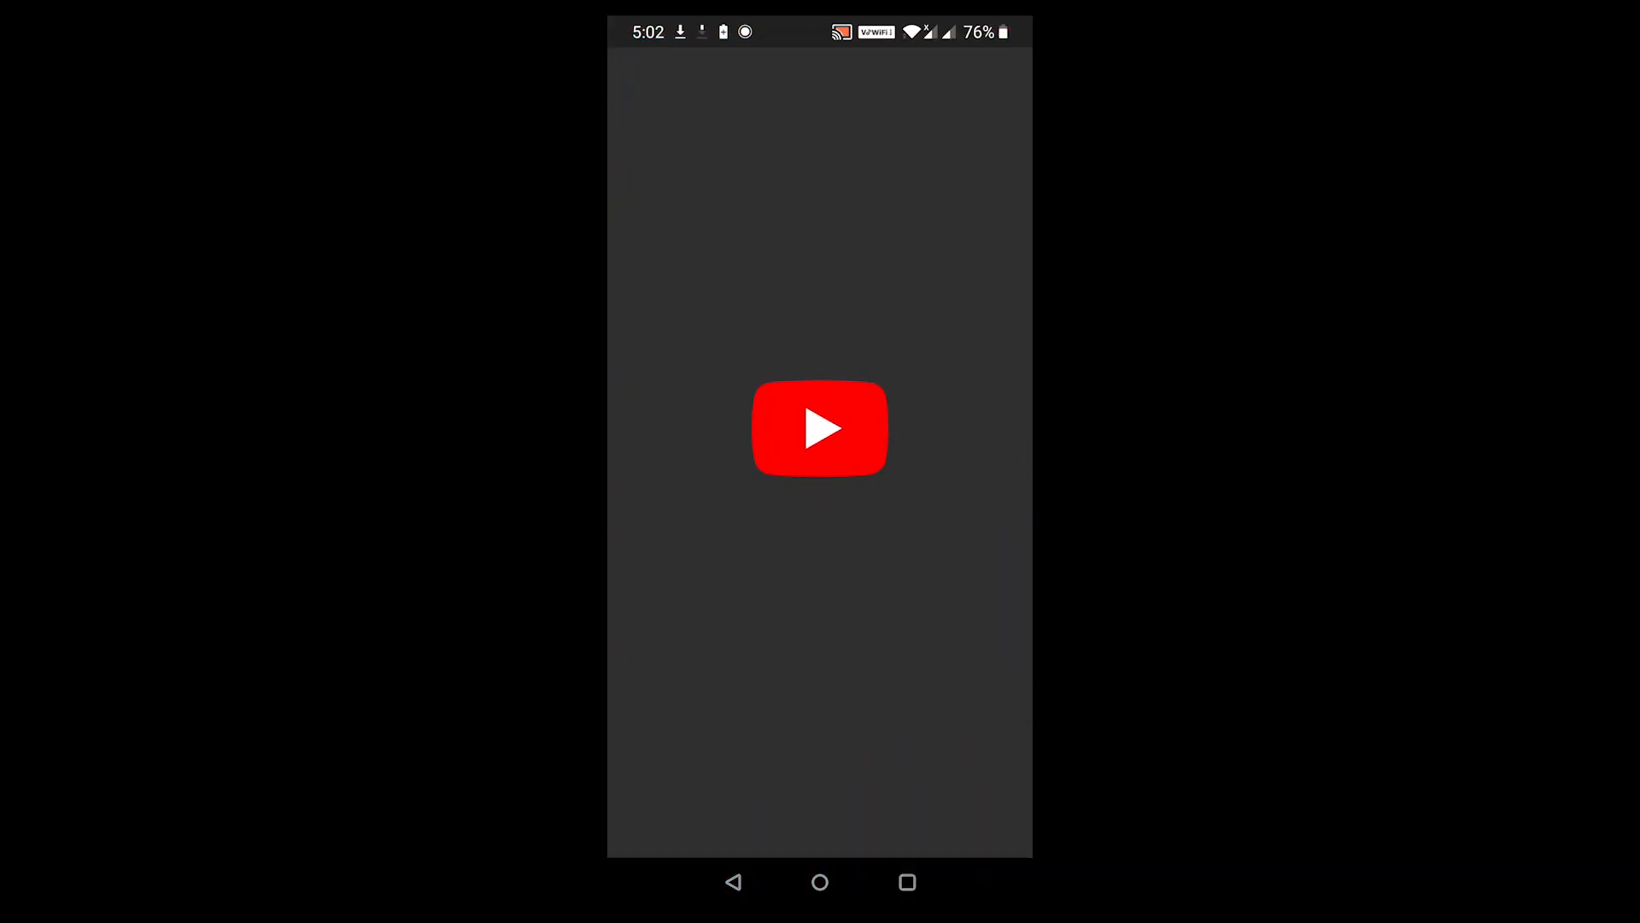
{"action": "left_click", "coordinate": [953, 72]}
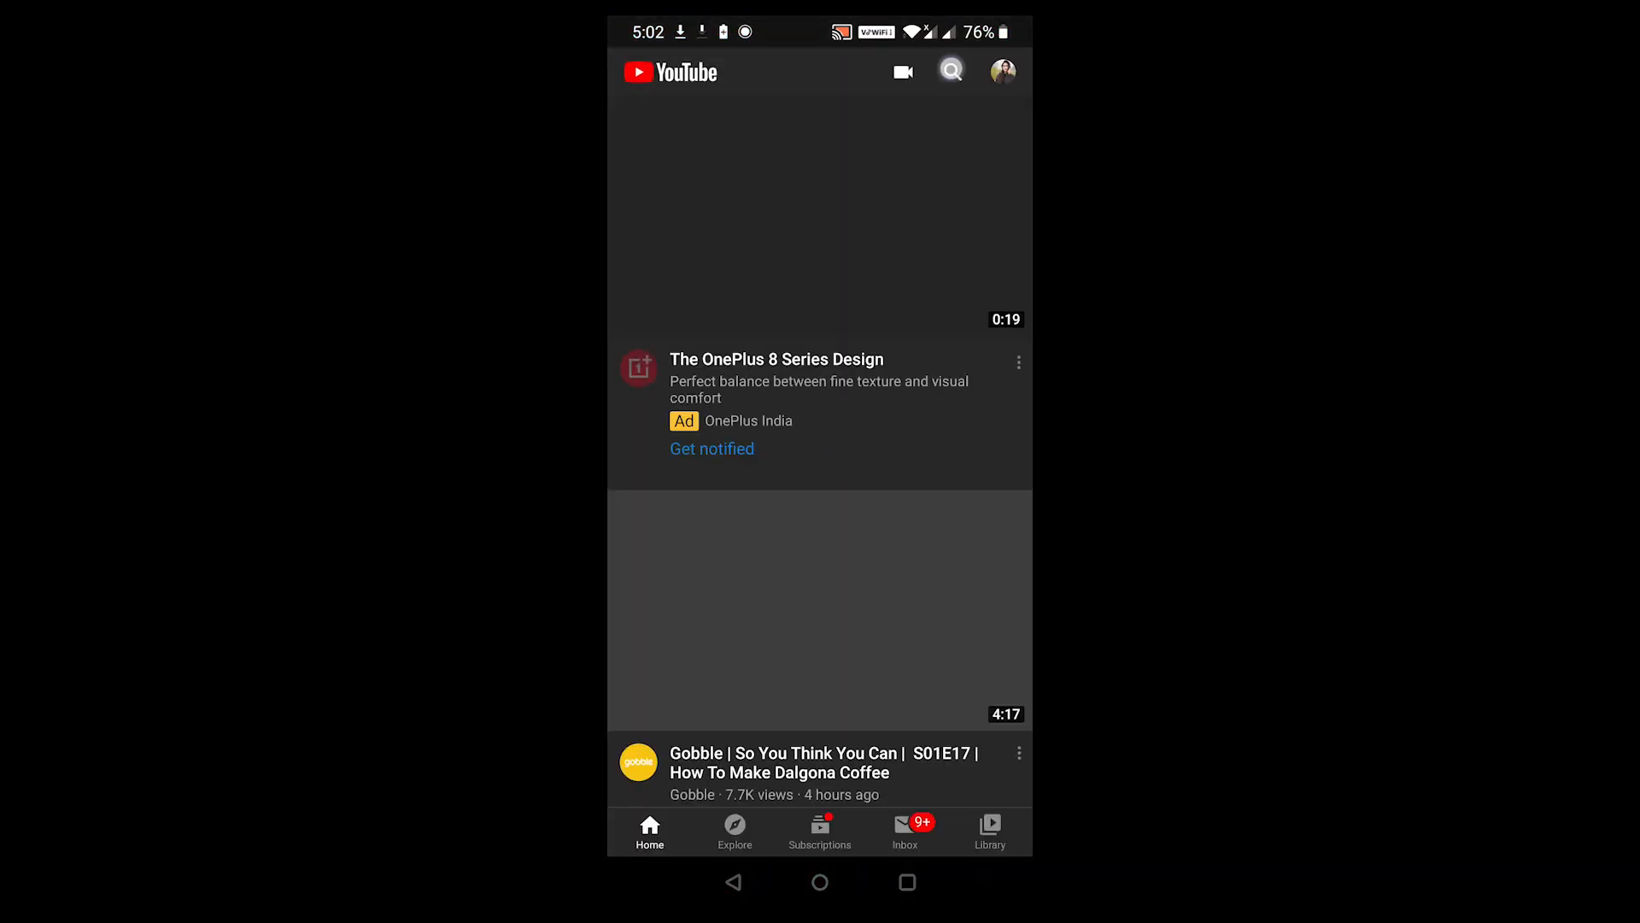
{"action": "type", "text": "free "}
{"action": "type", "text": "lightr"}
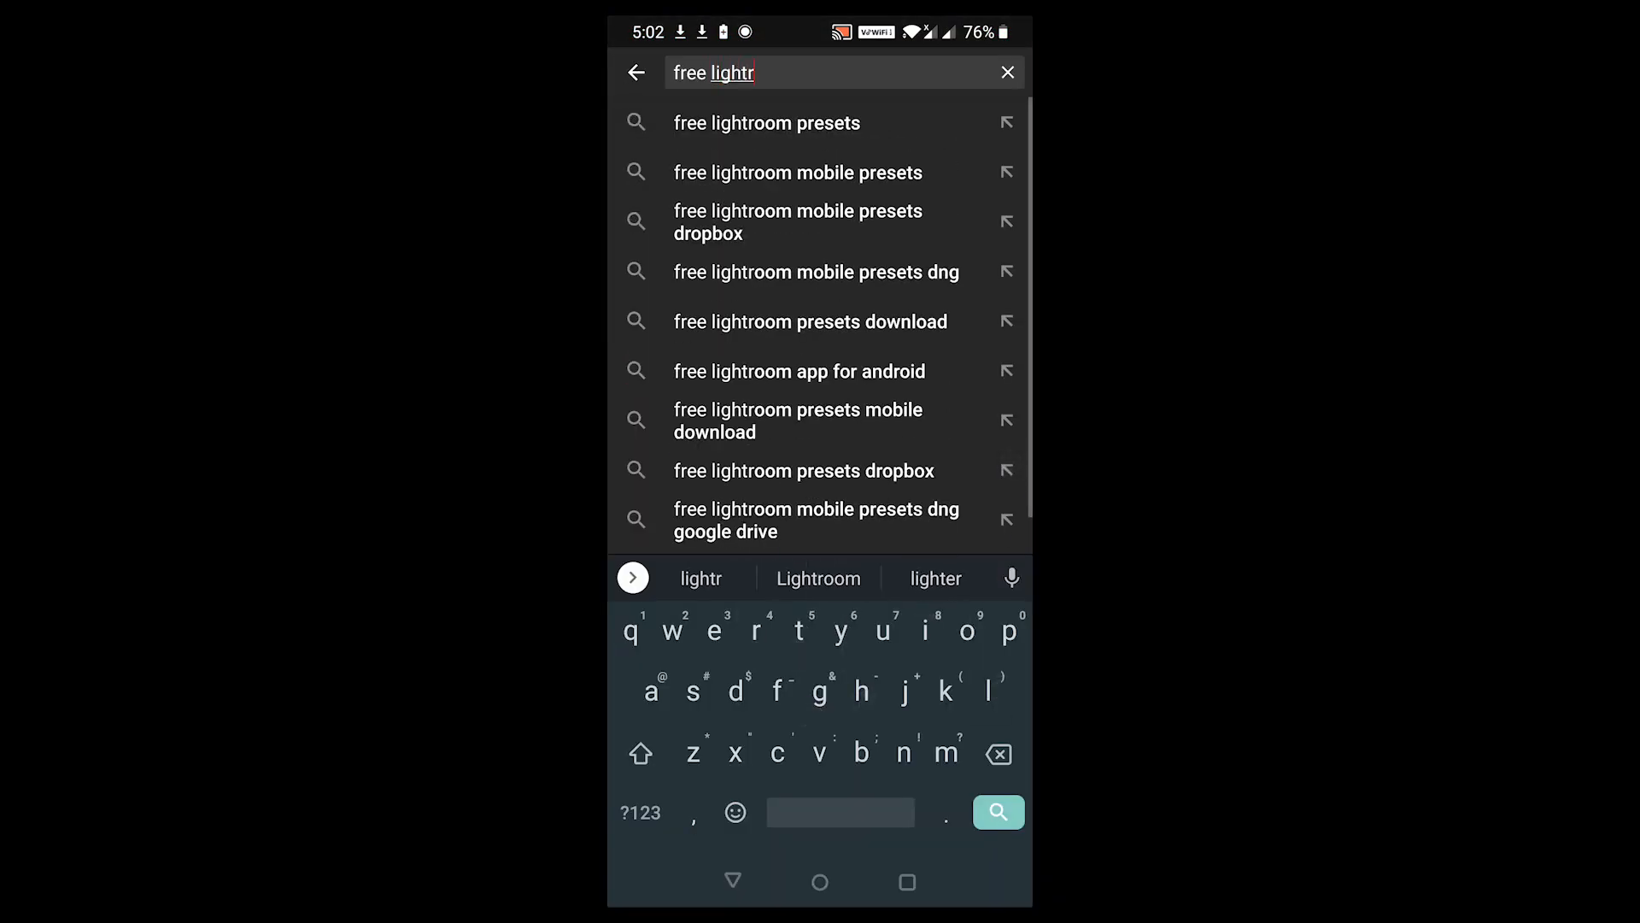
{"action": "left_click", "coordinate": [820, 122]}
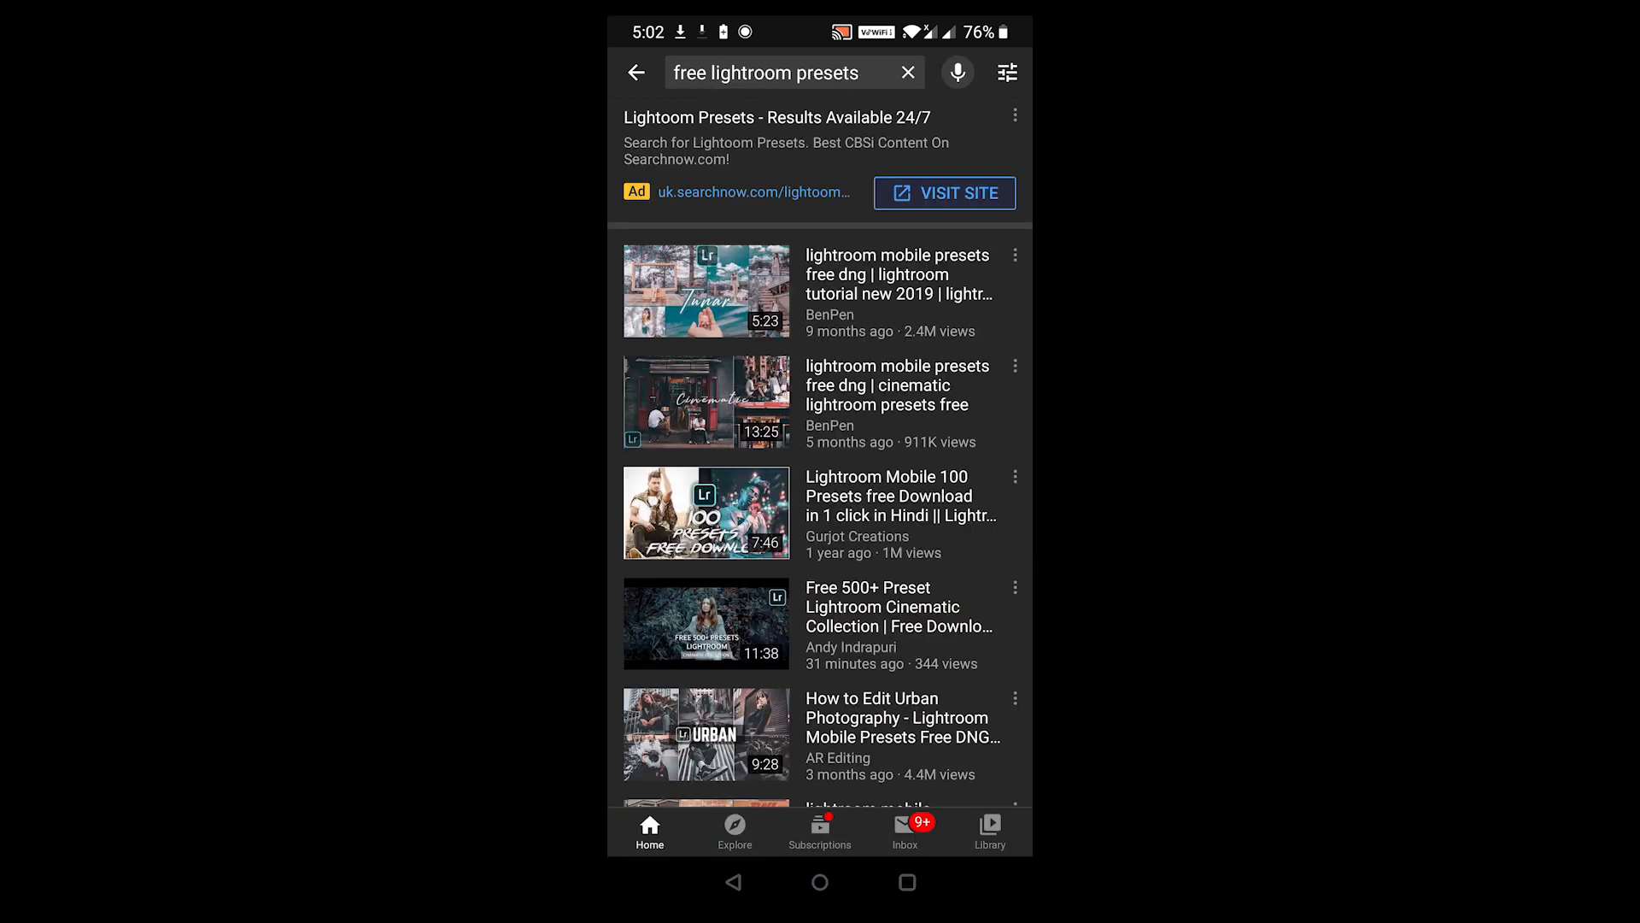
{"action": "left_click_drag", "start_coordinate": [808, 715], "coordinate": [826, 539]}
{"action": "left_click_drag", "start_coordinate": [827, 627], "coordinate": [822, 487]}
{"action": "left_click_drag", "start_coordinate": [831, 598], "coordinate": [848, 417]}
{"action": "left_click_drag", "start_coordinate": [827, 633], "coordinate": [839, 564]}
{"action": "left_click_drag", "start_coordinate": [871, 449], "coordinate": [877, 677]}
Step: Search YouTube for "planet eris lightroom" and open the video list of the PlanetEris channel
{"action": "left_click", "coordinate": [901, 75]}
{"action": "type", "text": "planet"}
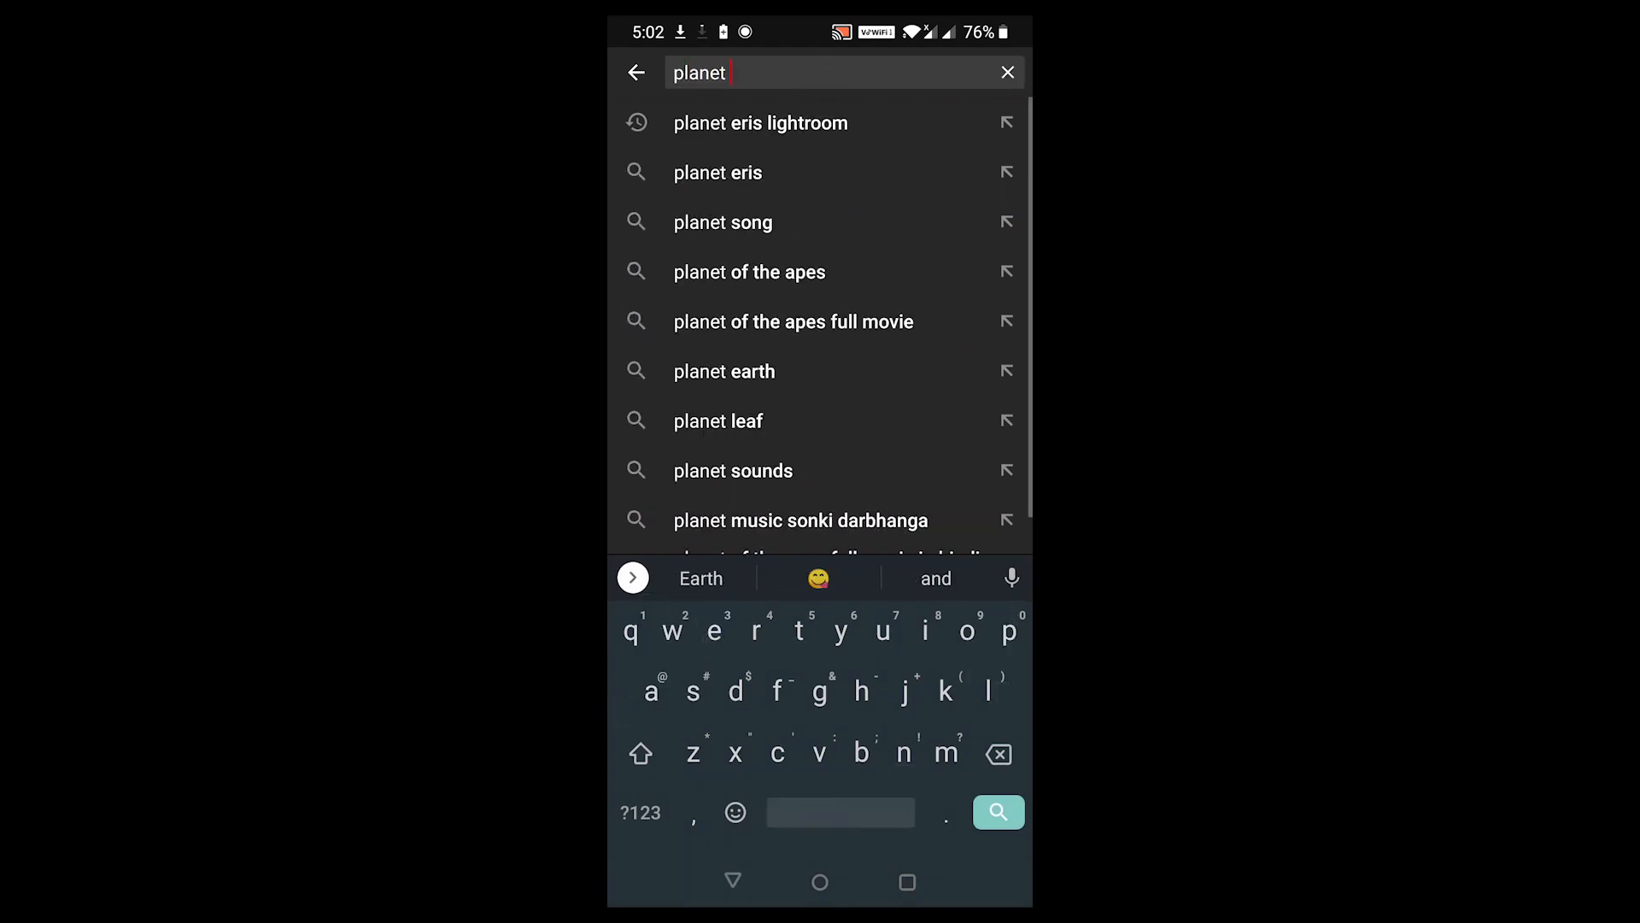
{"action": "left_click", "coordinate": [786, 123]}
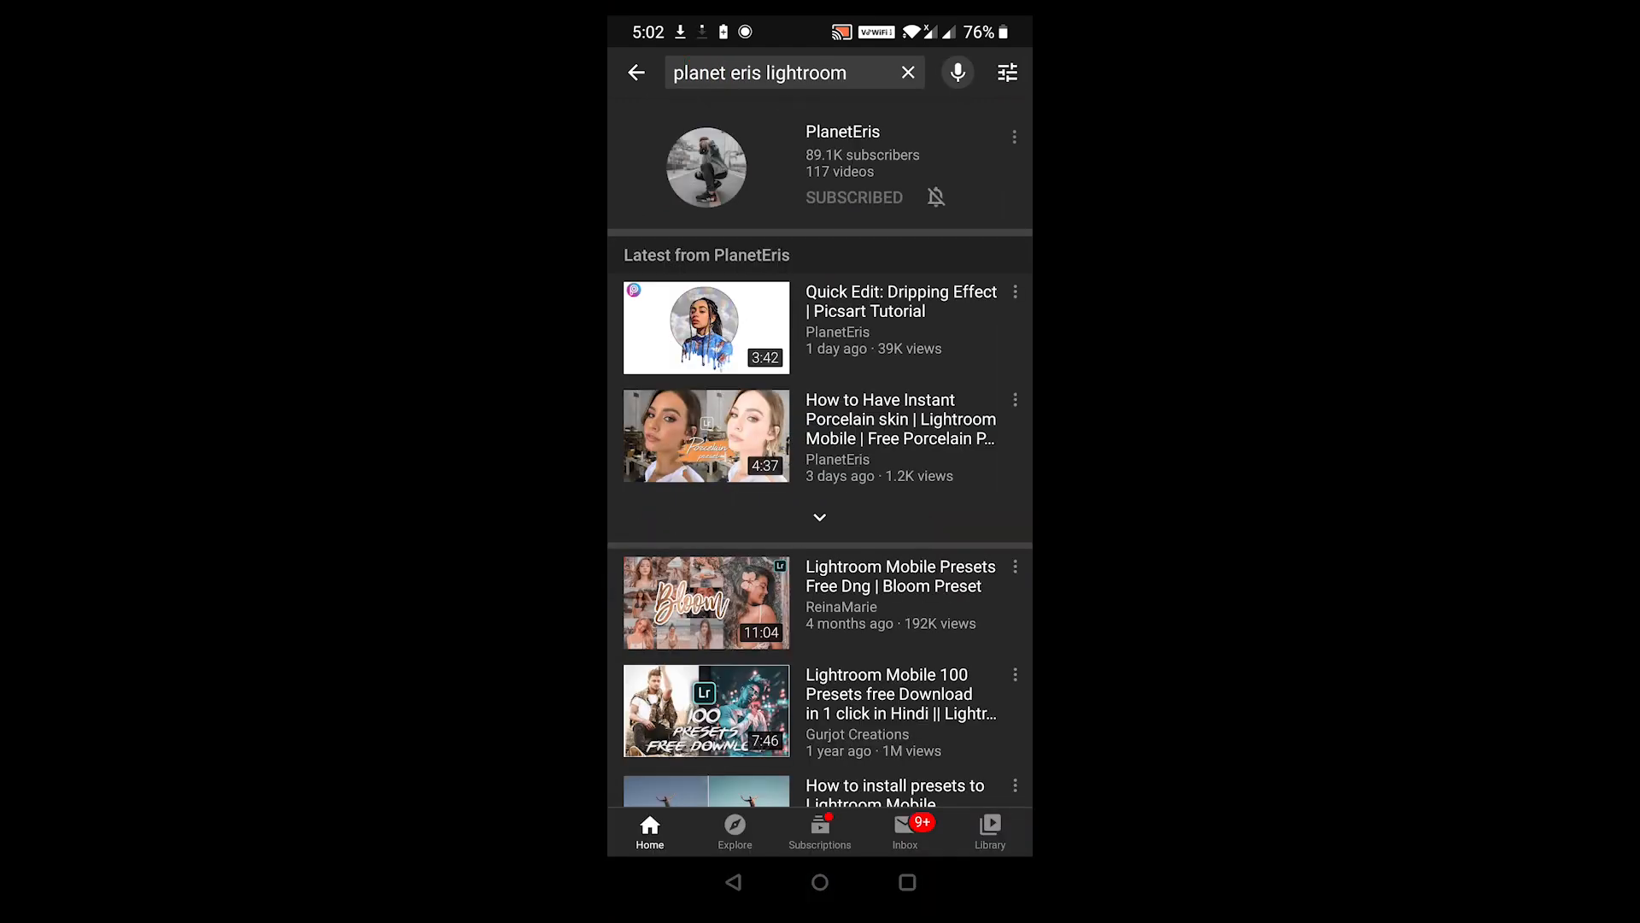
{"action": "left_click", "coordinate": [769, 167]}
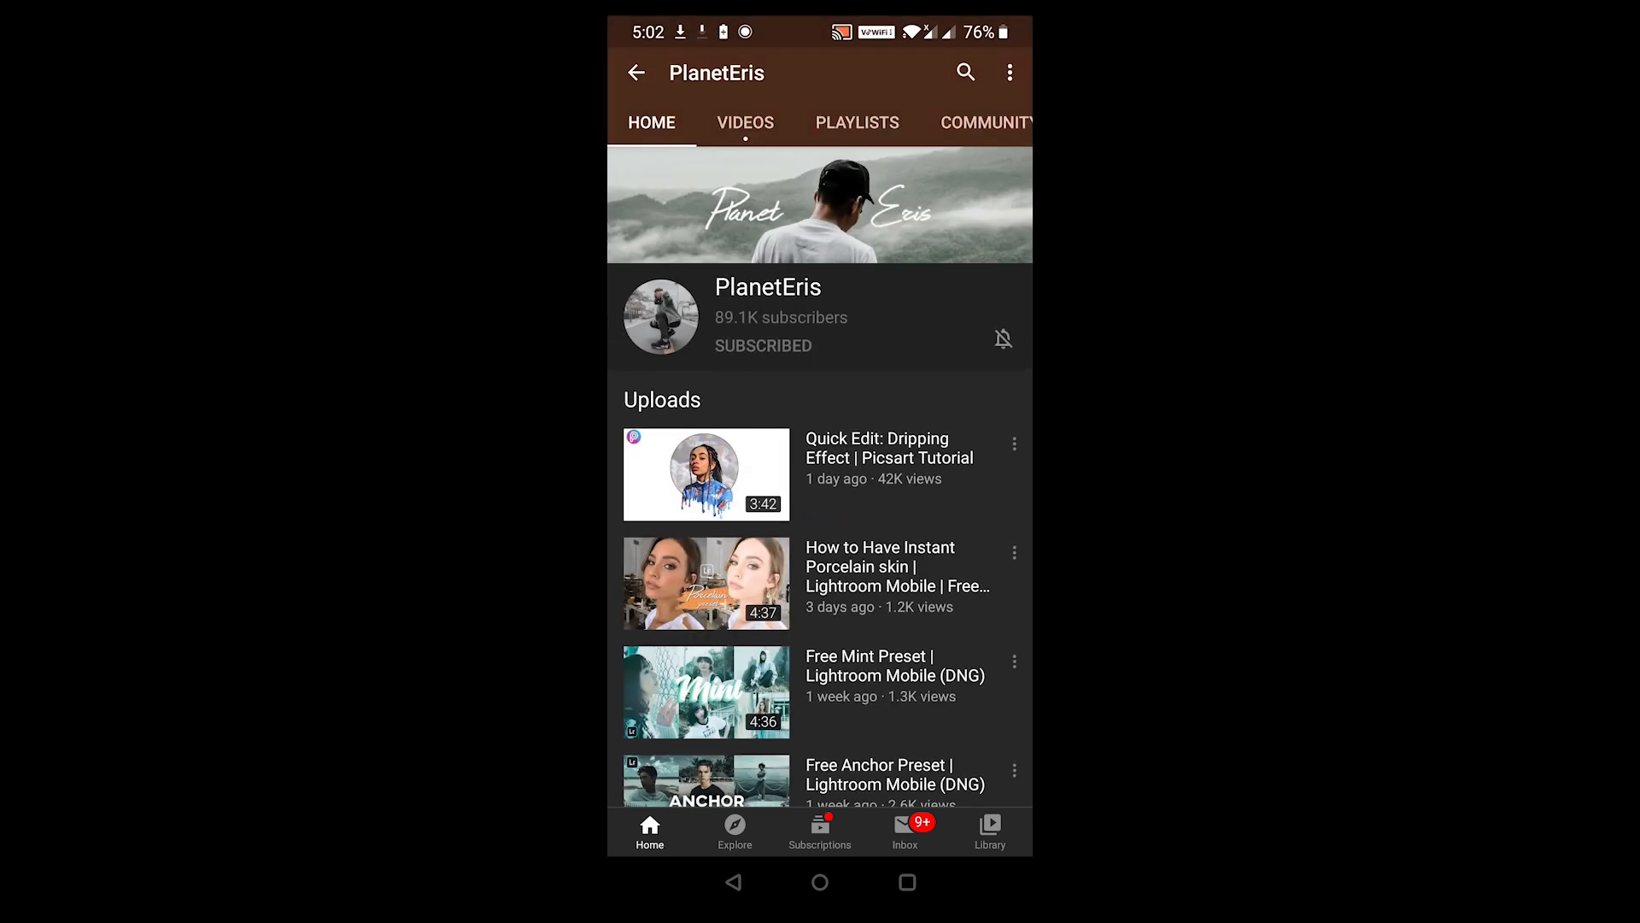
{"action": "left_click_drag", "start_coordinate": [918, 512], "coordinate": [641, 516]}
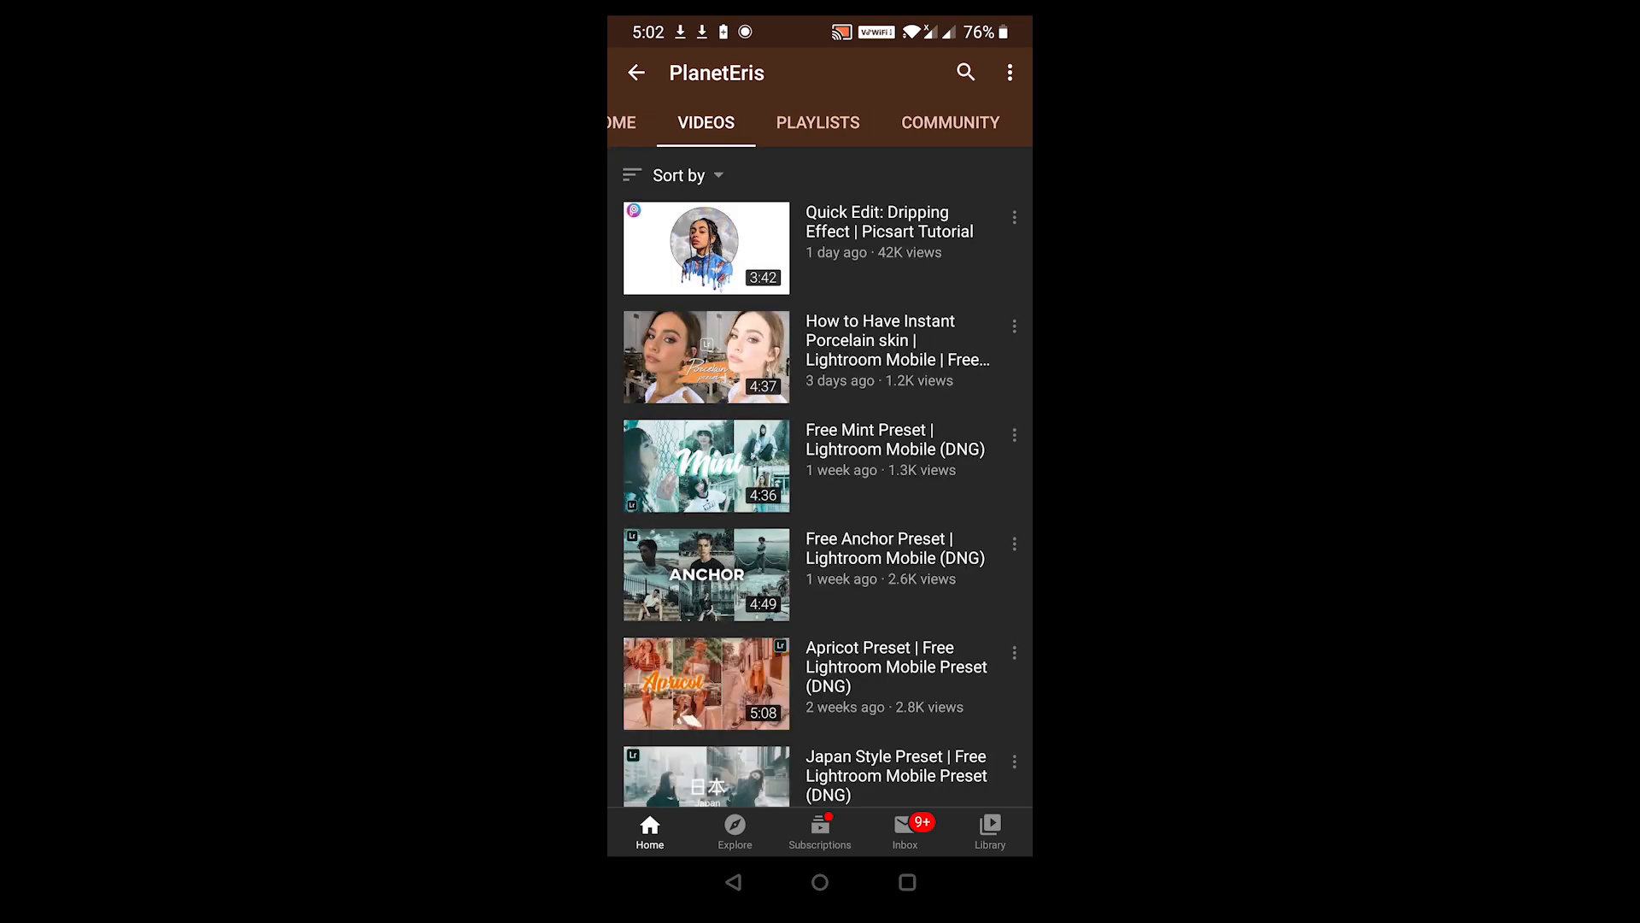
{"action": "left_click_drag", "start_coordinate": [839, 745], "coordinate": [839, 543]}
{"action": "left_click_drag", "start_coordinate": [864, 641], "coordinate": [871, 377]}
{"action": "left_click_drag", "start_coordinate": [835, 684], "coordinate": [883, 330]}
{"action": "left_click_drag", "start_coordinate": [834, 612], "coordinate": [846, 359]}
{"action": "left_click_drag", "start_coordinate": [849, 688], "coordinate": [864, 410]}
{"action": "left_click_drag", "start_coordinate": [855, 495], "coordinate": [904, 249]}
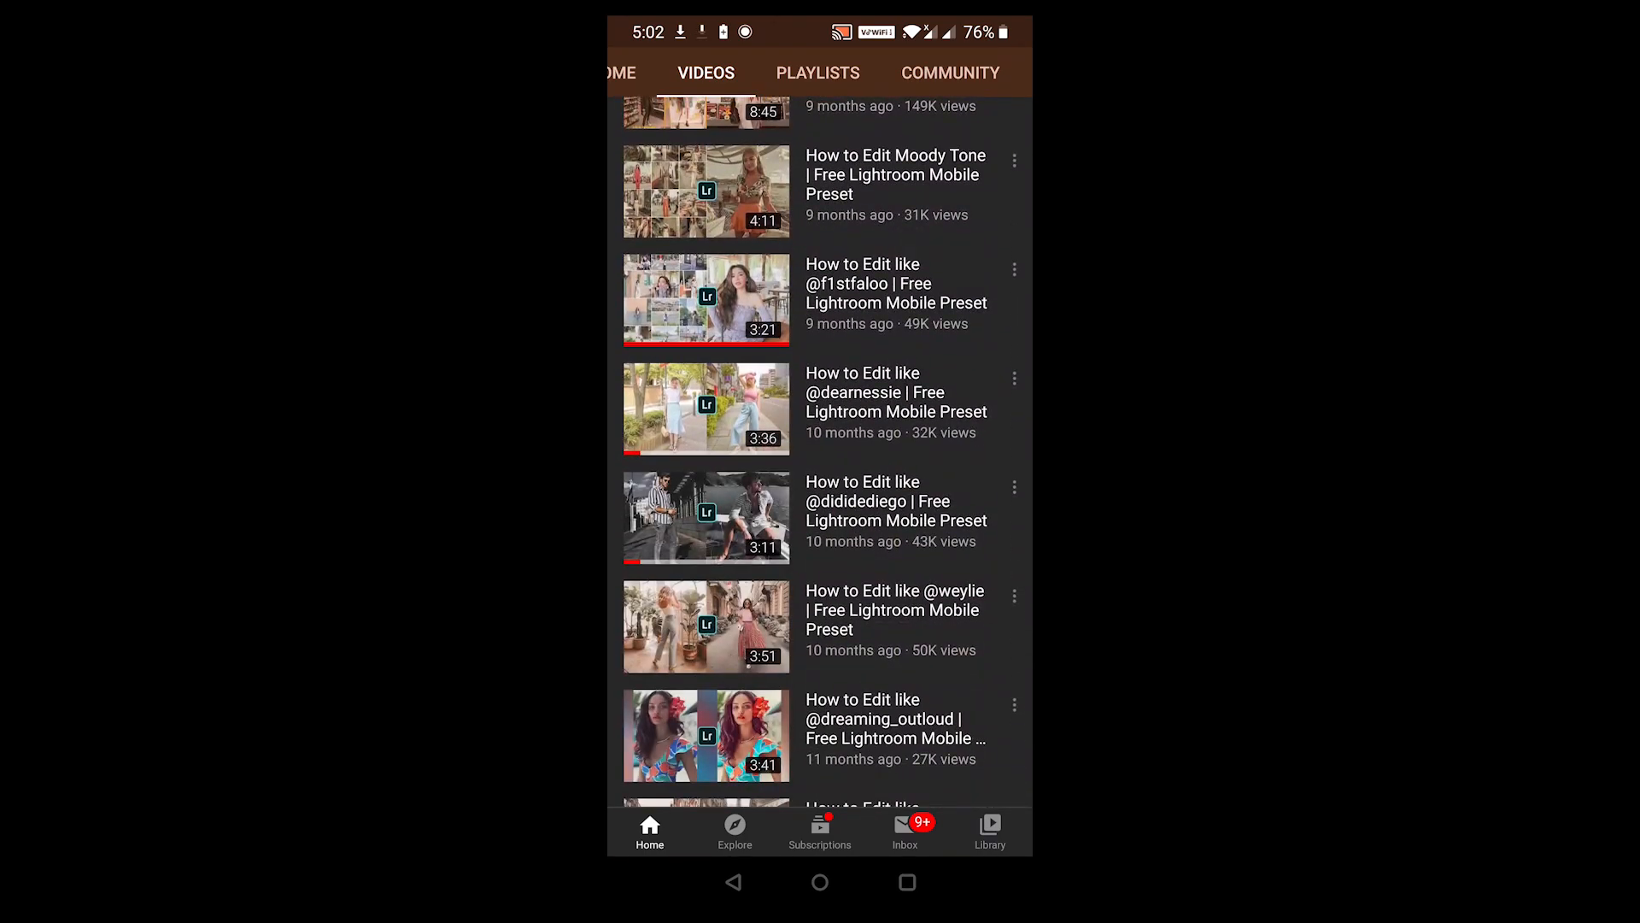
{"action": "left_click_drag", "start_coordinate": [730, 615], "coordinate": [734, 457]}
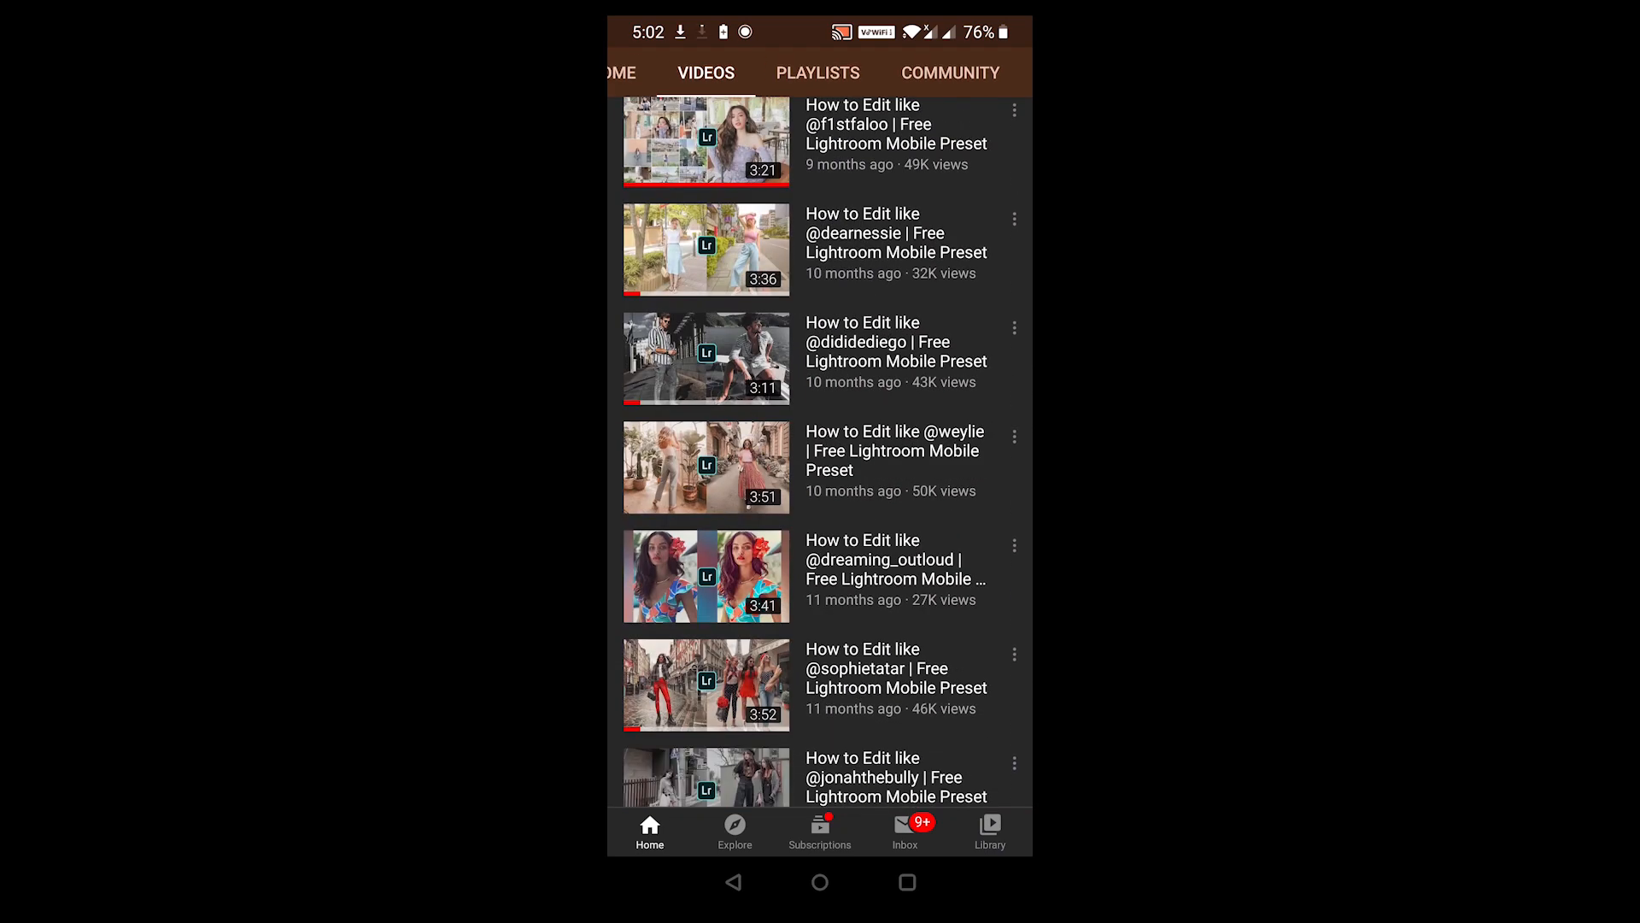
{"action": "left_click", "coordinate": [863, 357]}
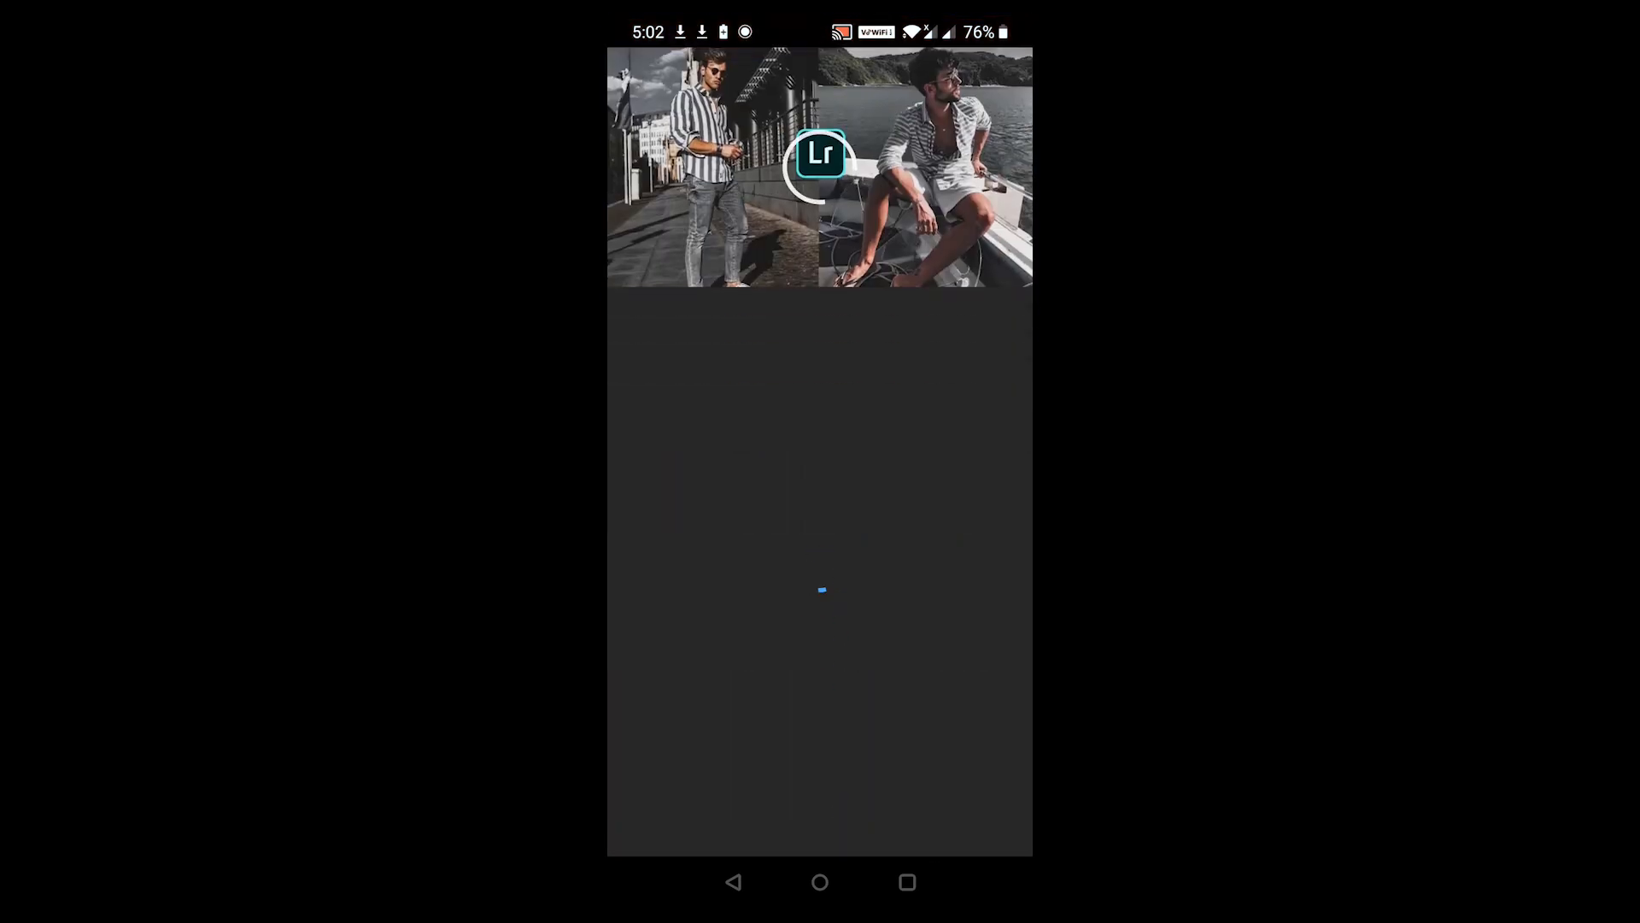
{"action": "left_click", "coordinate": [1008, 335]}
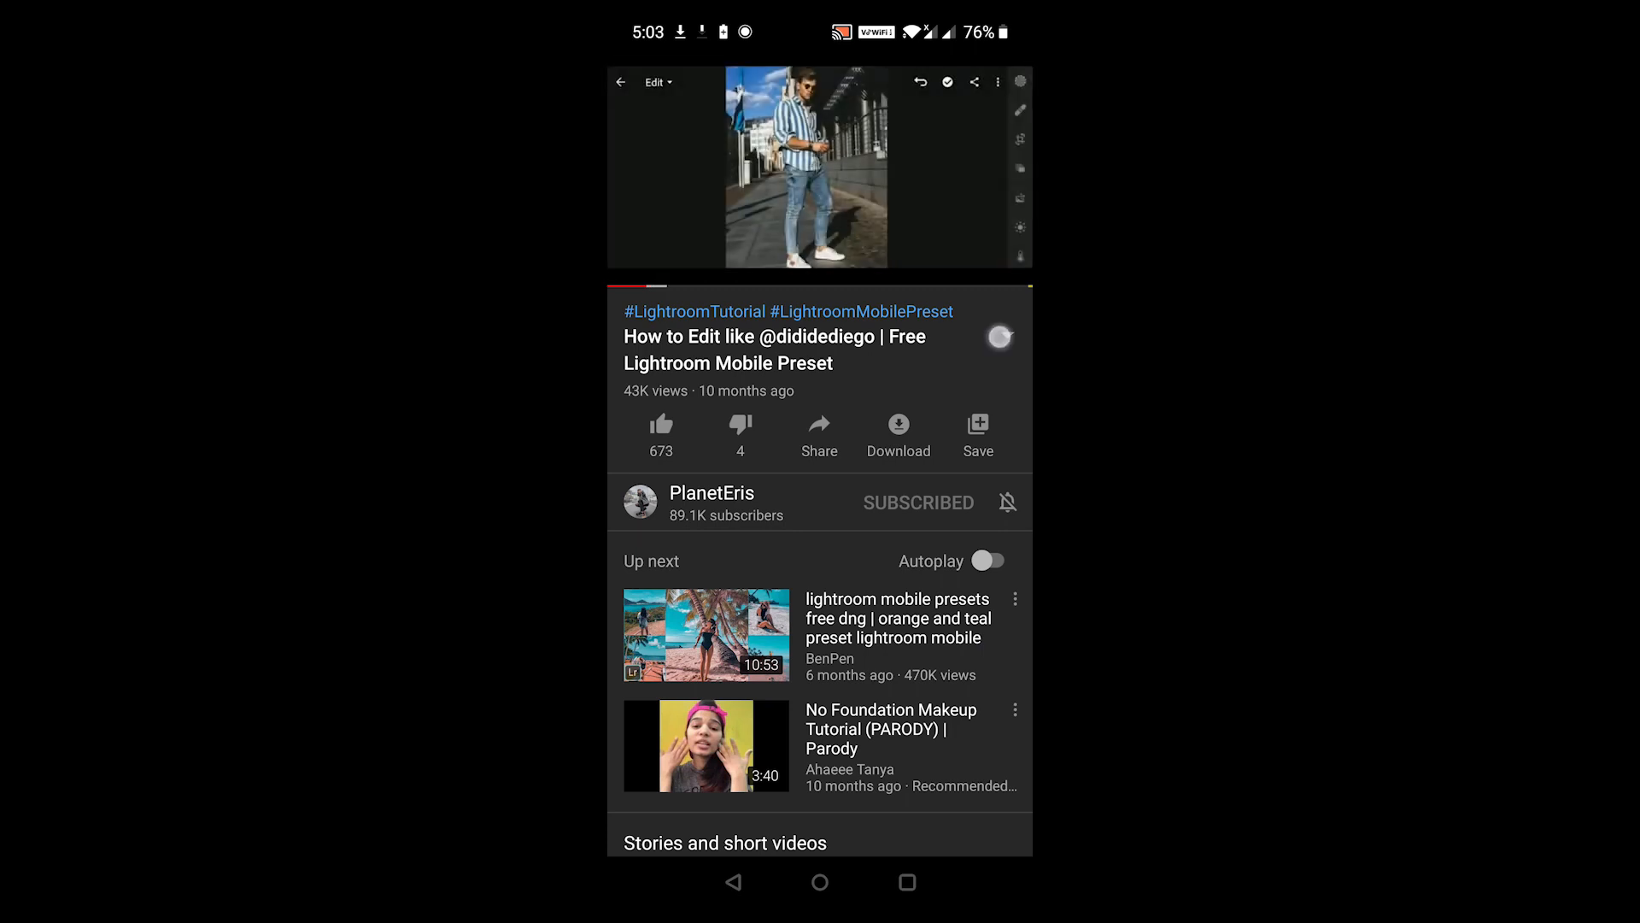
{"action": "left_click_drag", "start_coordinate": [846, 713], "coordinate": [884, 339]}
{"action": "left_click_drag", "start_coordinate": [838, 666], "coordinate": [860, 402]}
{"action": "left_click", "coordinate": [831, 549]}
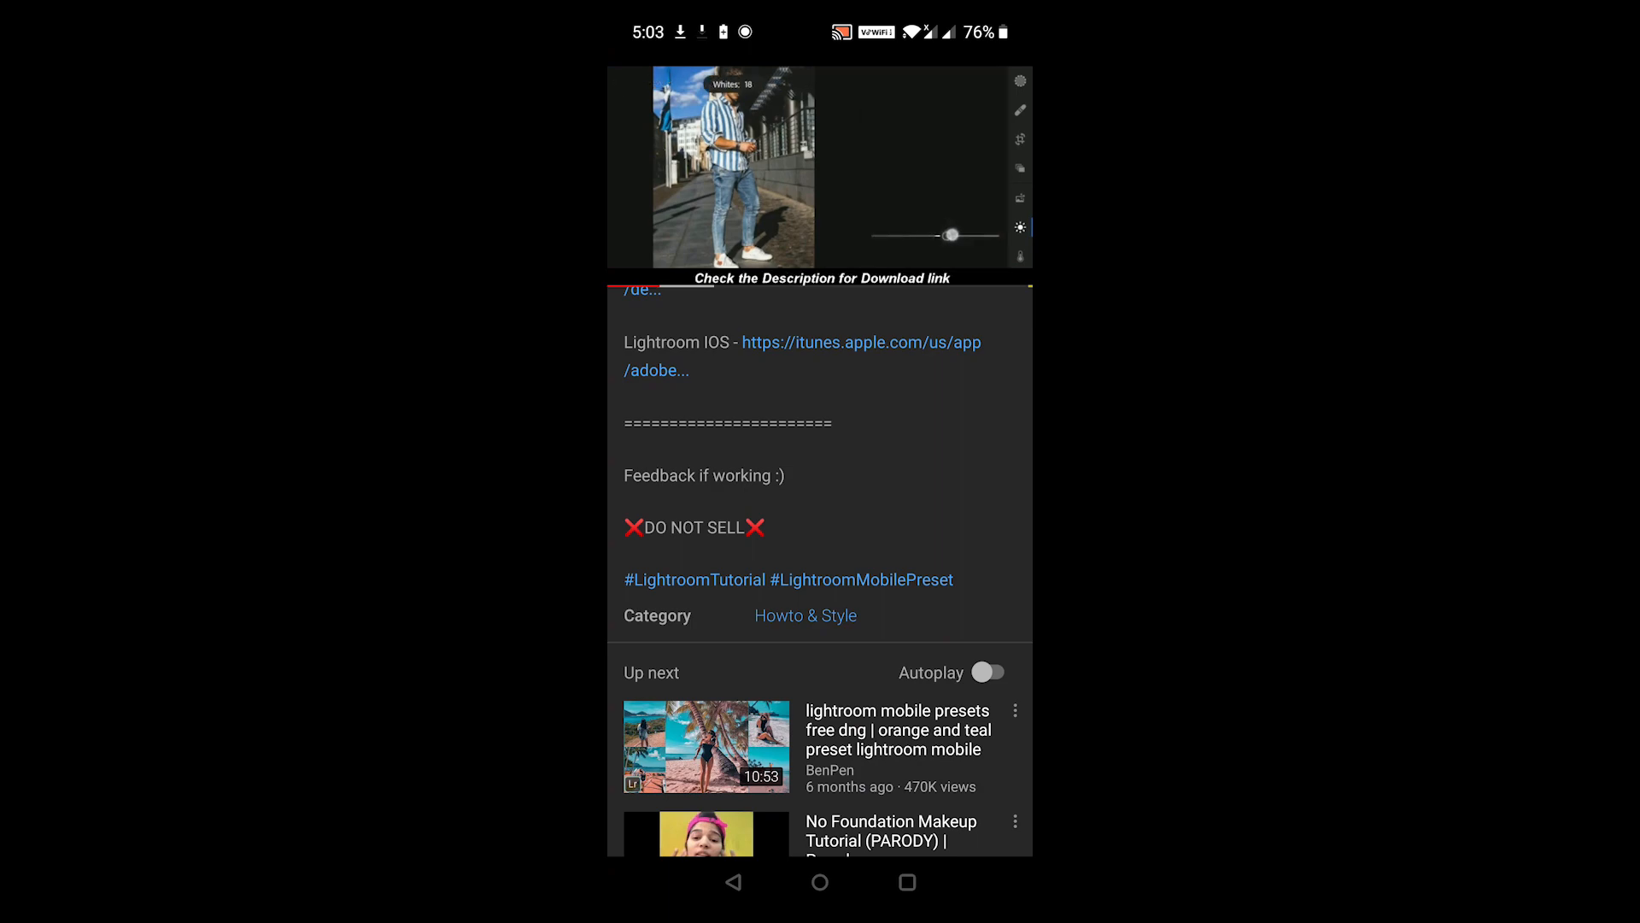
Step: Switch from YouTube back to the All Photos view of the Lightroom app
{"action": "left_click", "coordinate": [907, 882]}
{"action": "left_click_drag", "start_coordinate": [684, 427], "coordinate": [940, 427]}
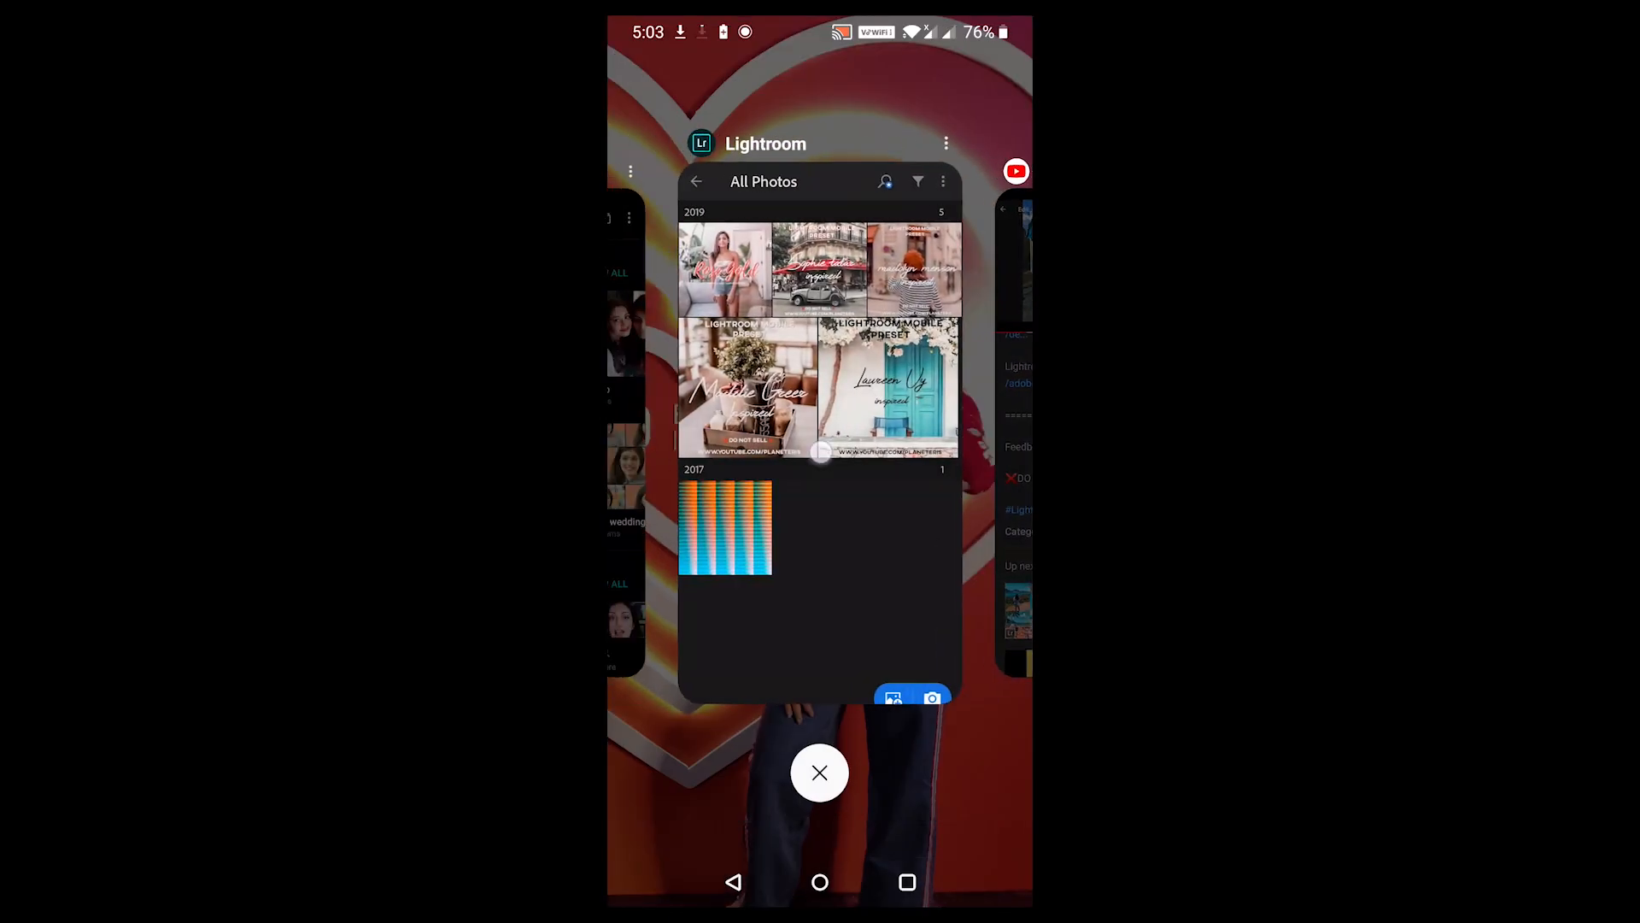
{"action": "left_click", "coordinate": [820, 427]}
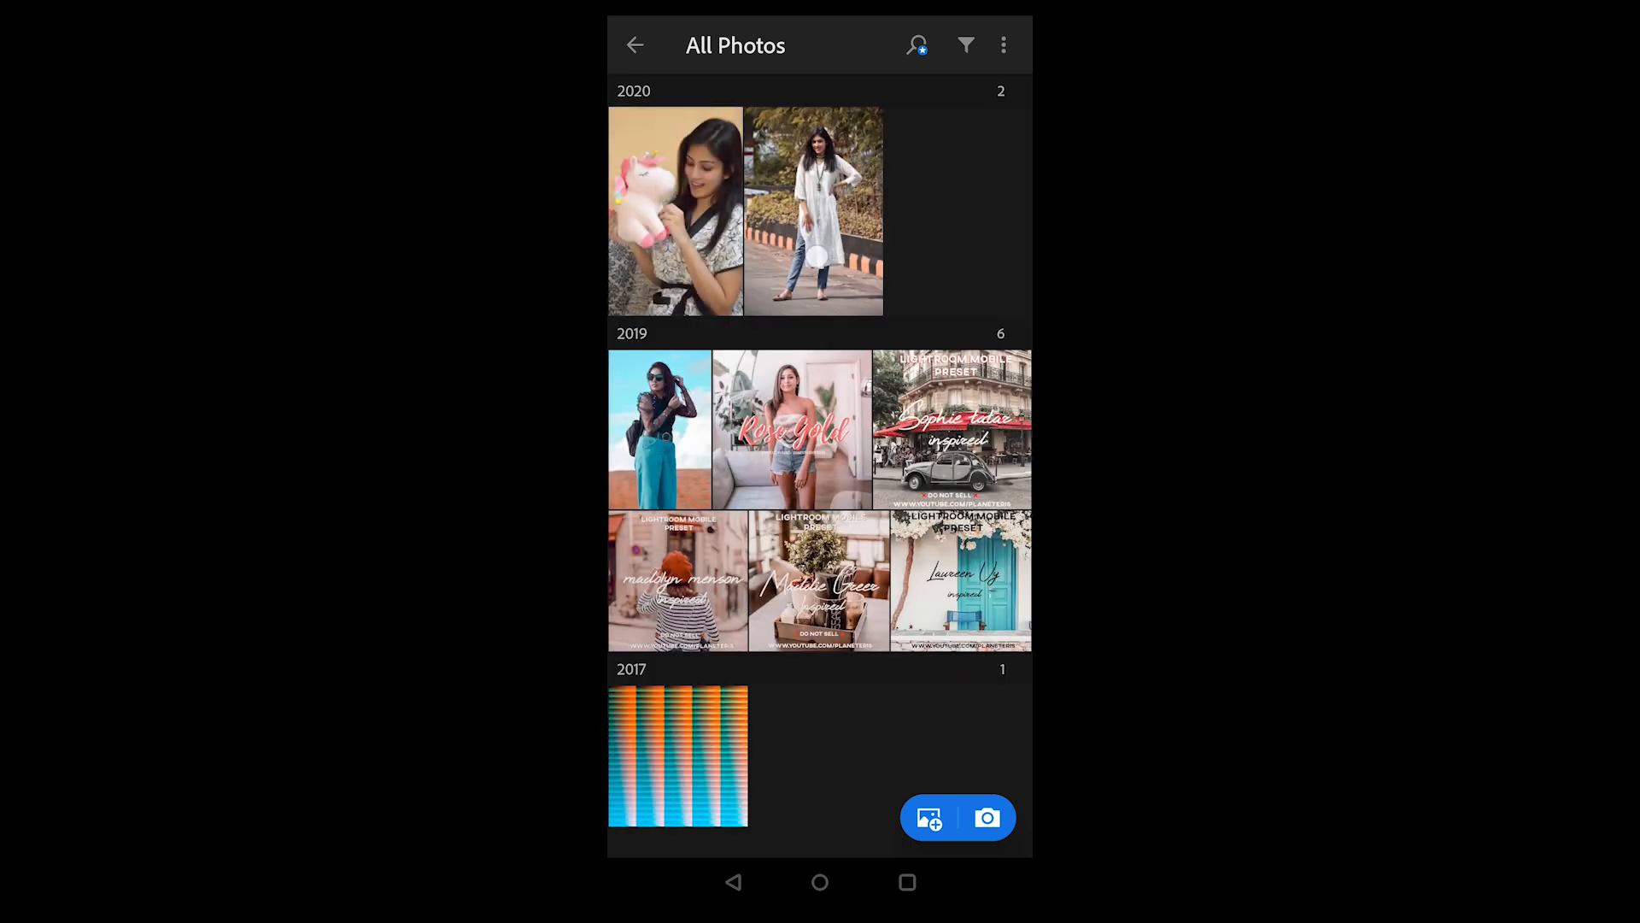
Step: Copy the edit settings of the preset photo with the turquoise door and return to All Photos
{"action": "left_click", "coordinate": [653, 508]}
{"action": "left_click", "coordinate": [963, 590]}
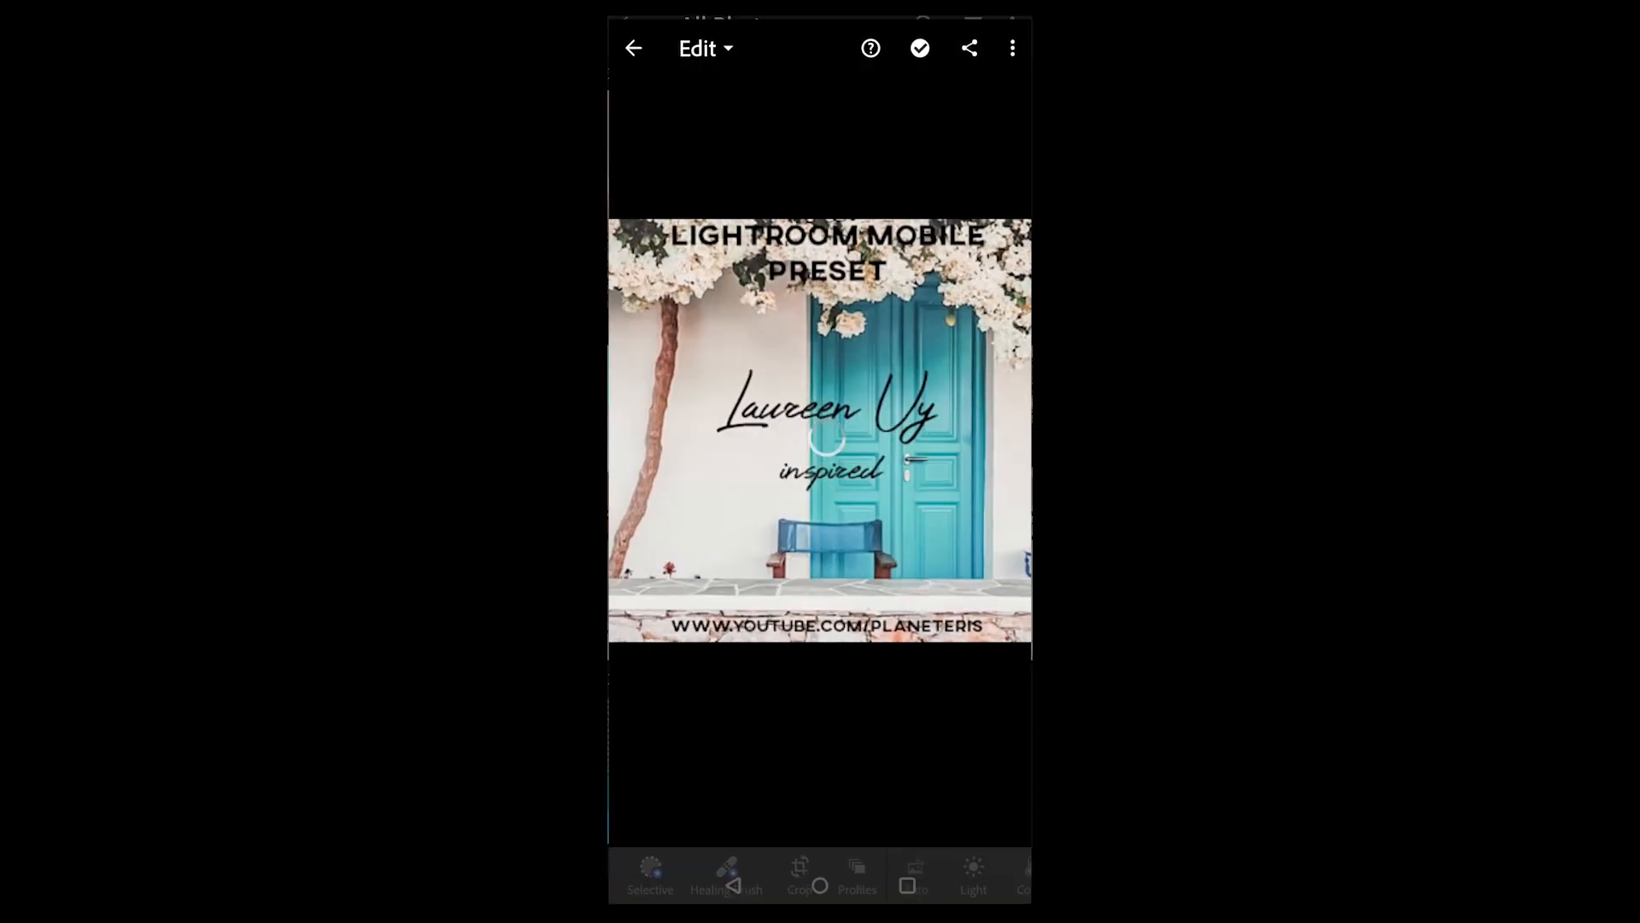
{"action": "left_click", "coordinate": [1015, 39]}
{"action": "left_click", "coordinate": [878, 358]}
{"action": "left_click", "coordinate": [1001, 43]}
{"action": "left_click", "coordinate": [636, 47]}
Step: Open the photo of the woman holding the toy unicorn and paste the copied settings onto it
{"action": "left_click", "coordinate": [675, 211]}
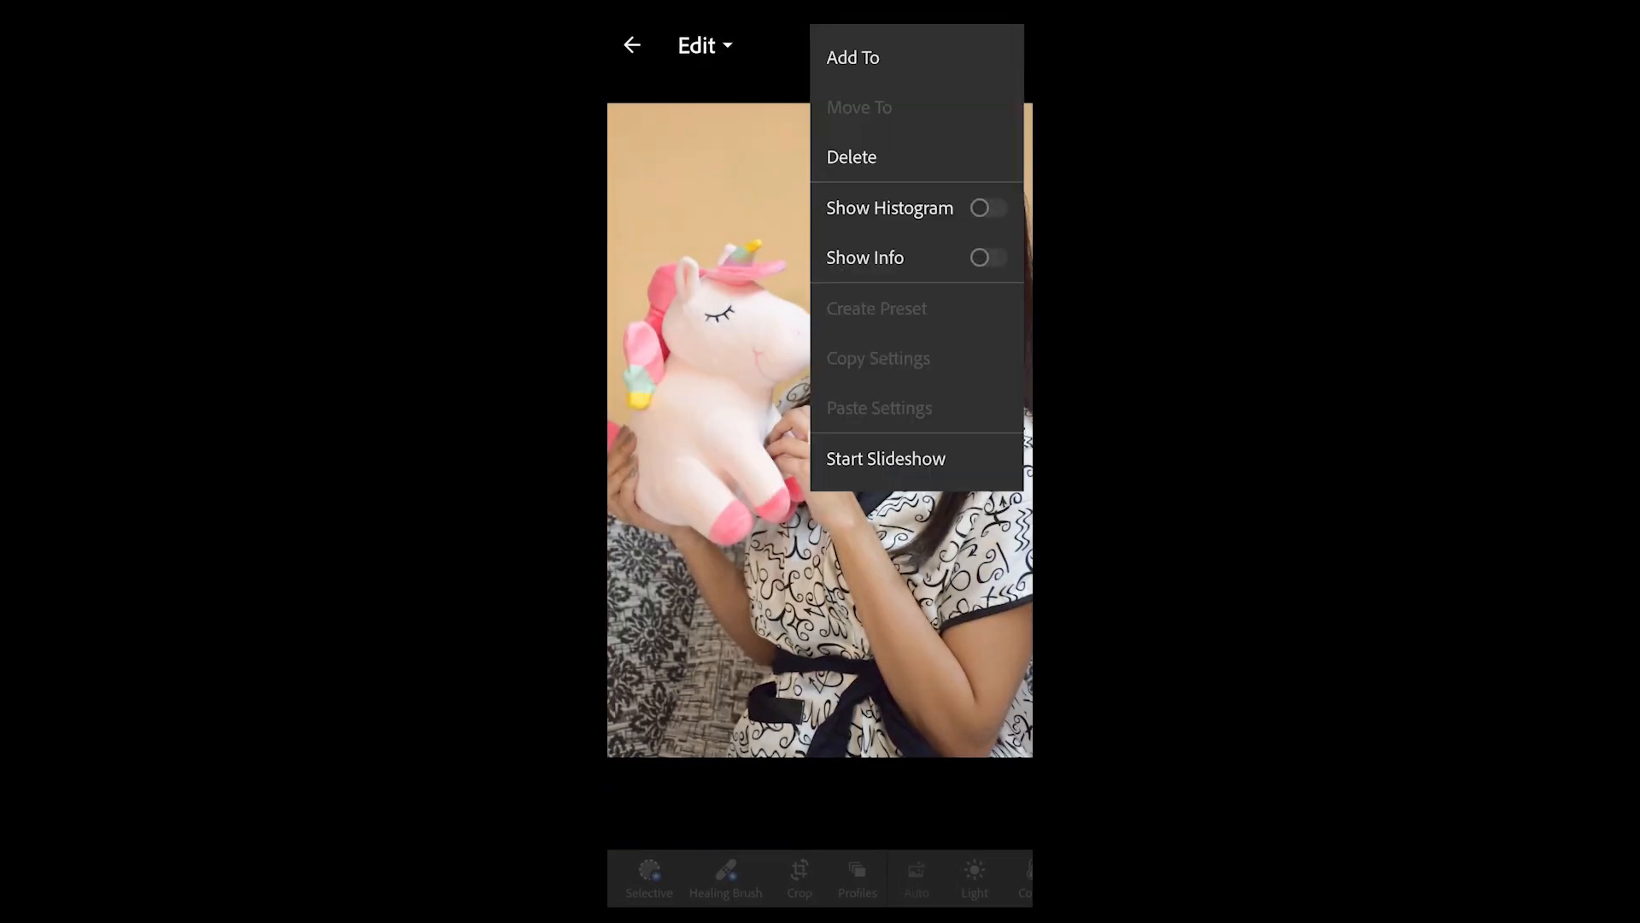
{"action": "left_click", "coordinate": [878, 408]}
Step: Set the unicorn photo's white balance to Temp 31 and Tint 57, and its Vibrance to -17
{"action": "left_click_drag", "start_coordinate": [1003, 747], "coordinate": [1001, 659]}
{"action": "left_click_drag", "start_coordinate": [897, 884], "coordinate": [798, 887]}
{"action": "left_click", "coordinate": [907, 884]}
{"action": "left_click_drag", "start_coordinate": [997, 592], "coordinate": [1020, 468]}
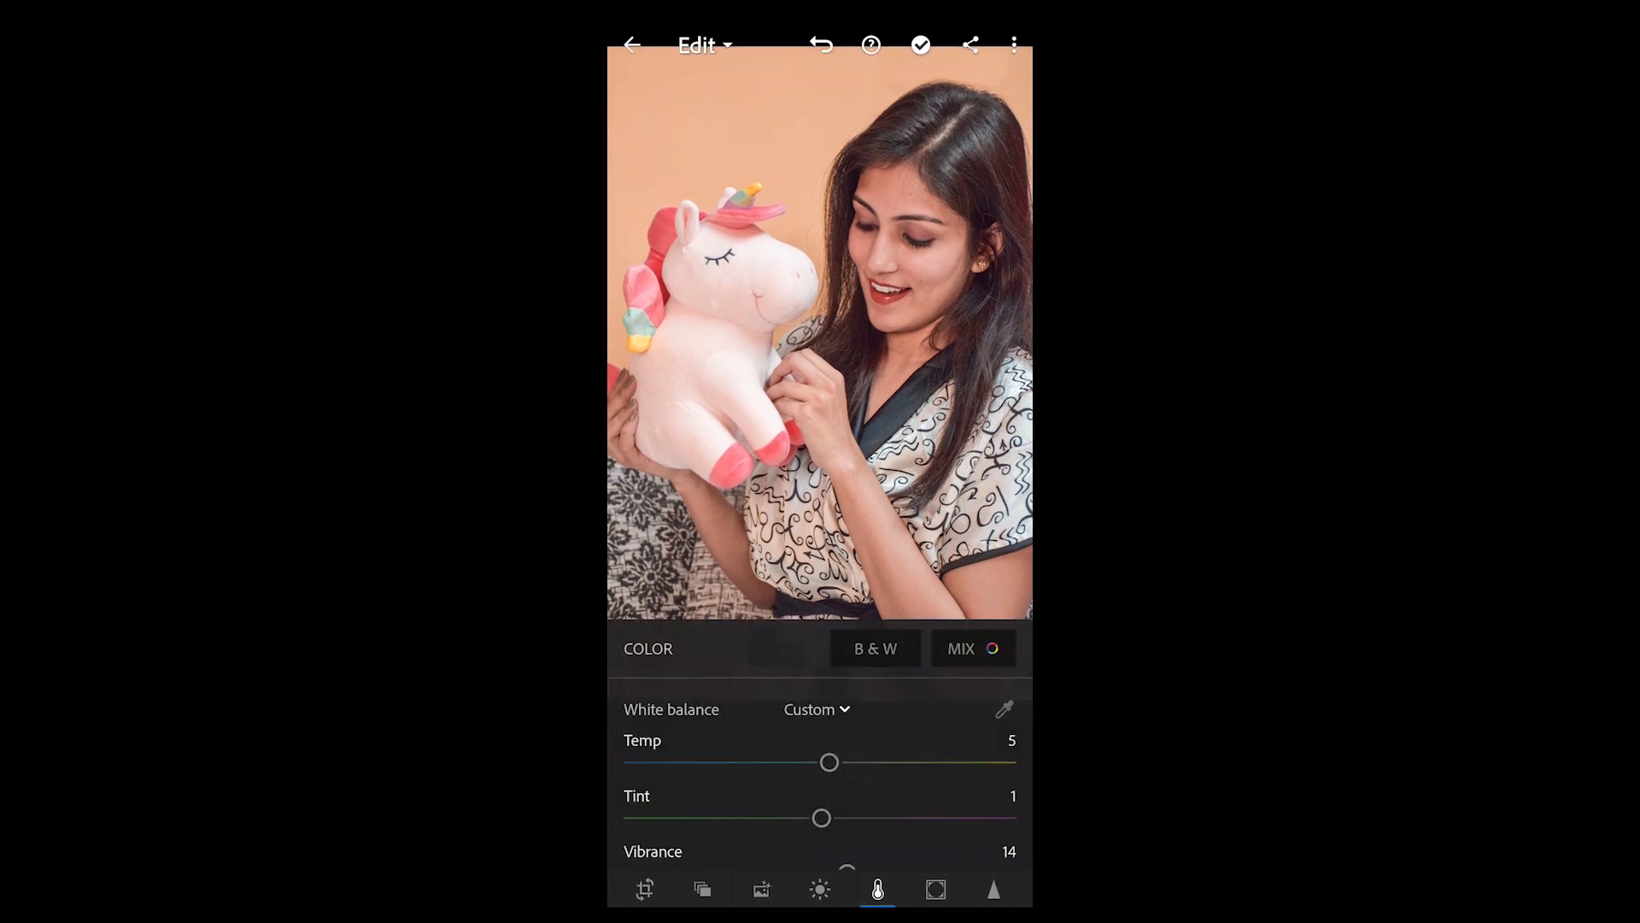
{"action": "left_click_drag", "start_coordinate": [842, 765], "coordinate": [877, 765]}
{"action": "left_click_drag", "start_coordinate": [822, 817], "coordinate": [933, 819]}
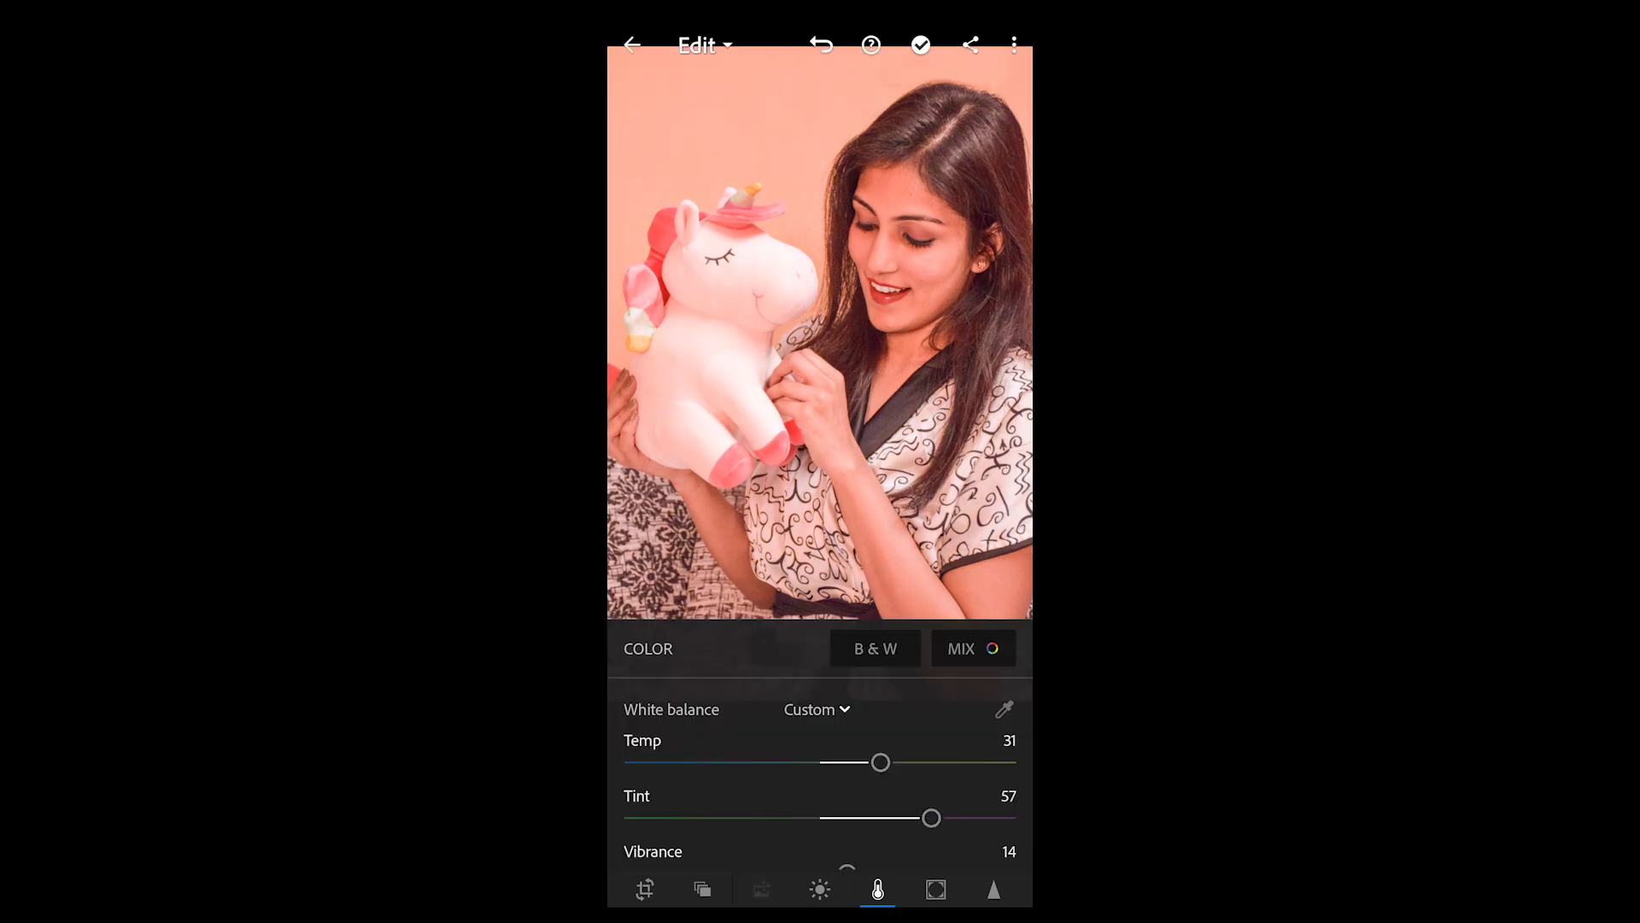
{"action": "left_click_drag", "start_coordinate": [942, 759], "coordinate": [955, 684]}
{"action": "left_click_drag", "start_coordinate": [849, 812], "coordinate": [791, 808]}
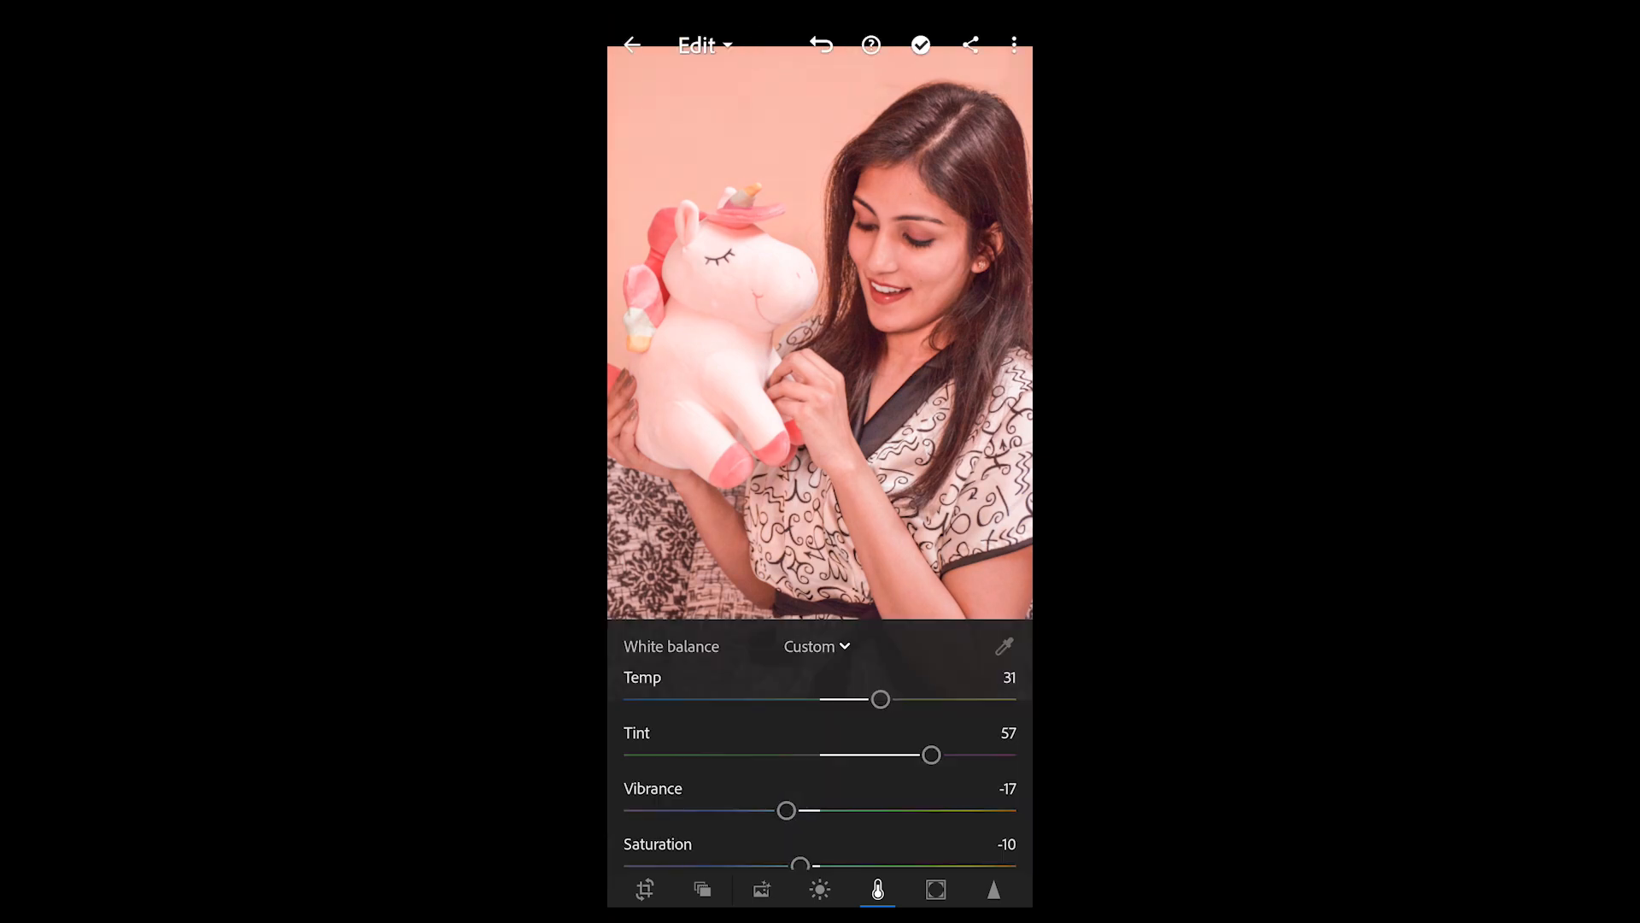
Step: Refine the unicorn photo's white balance to Temp 26 and Tint 49, and close the color adjustments
{"action": "left_click_drag", "start_coordinate": [889, 699], "coordinate": [868, 699]}
{"action": "left_click_drag", "start_coordinate": [940, 752], "coordinate": [903, 754]}
{"action": "left_click_drag", "start_coordinate": [863, 699], "coordinate": [870, 699]}
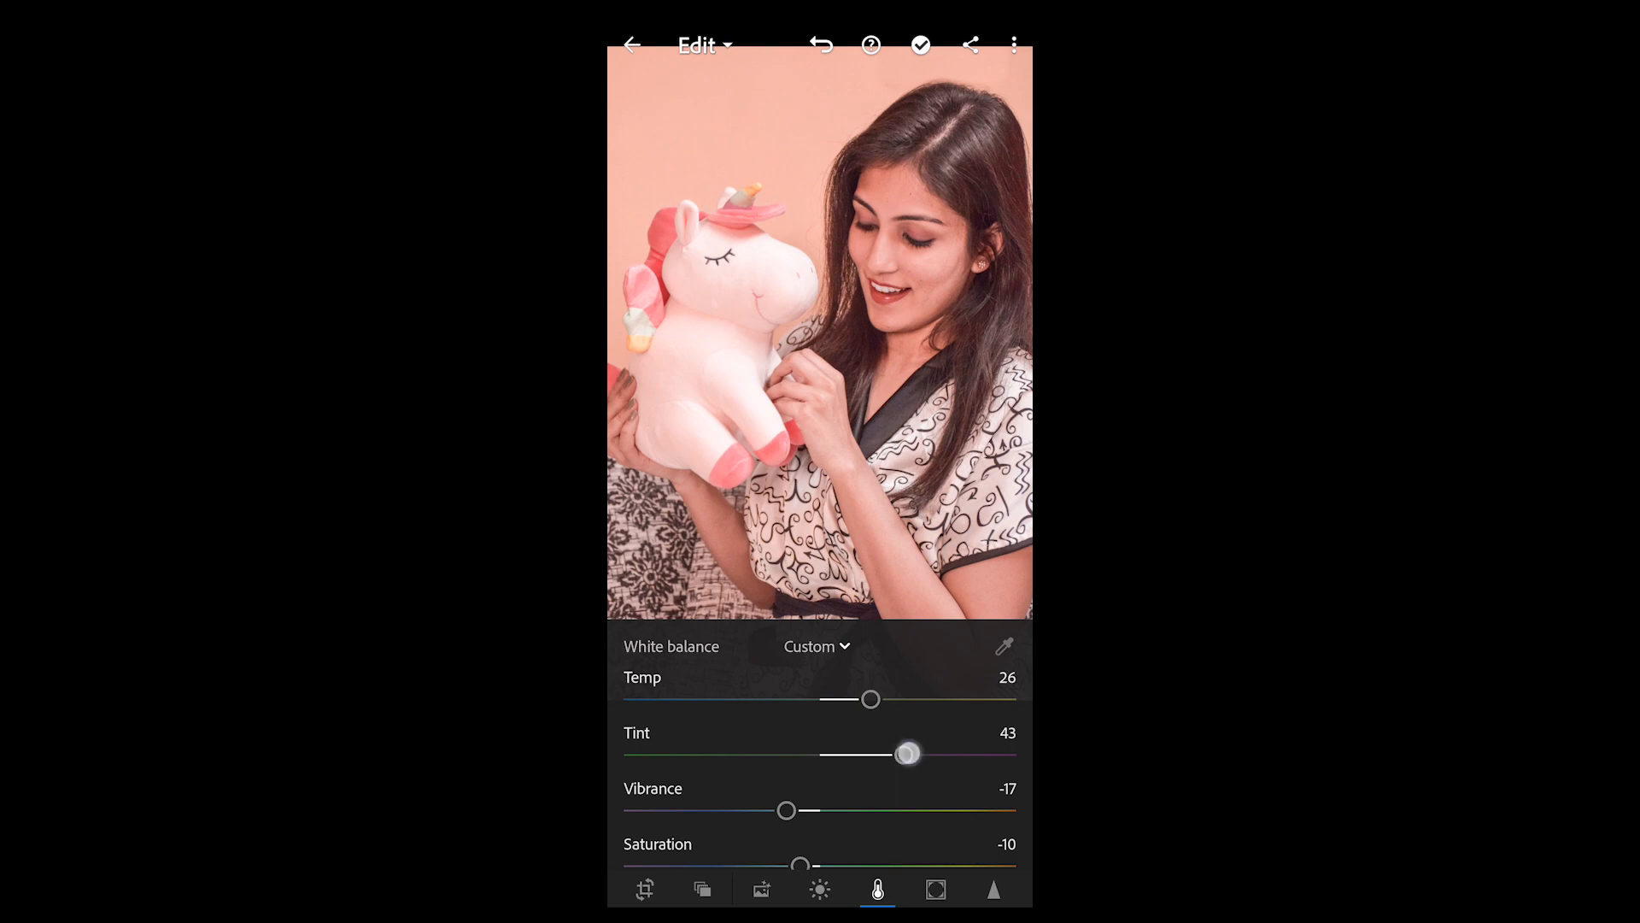
{"action": "left_click_drag", "start_coordinate": [904, 754], "coordinate": [916, 755]}
{"action": "left_click", "coordinate": [877, 890]}
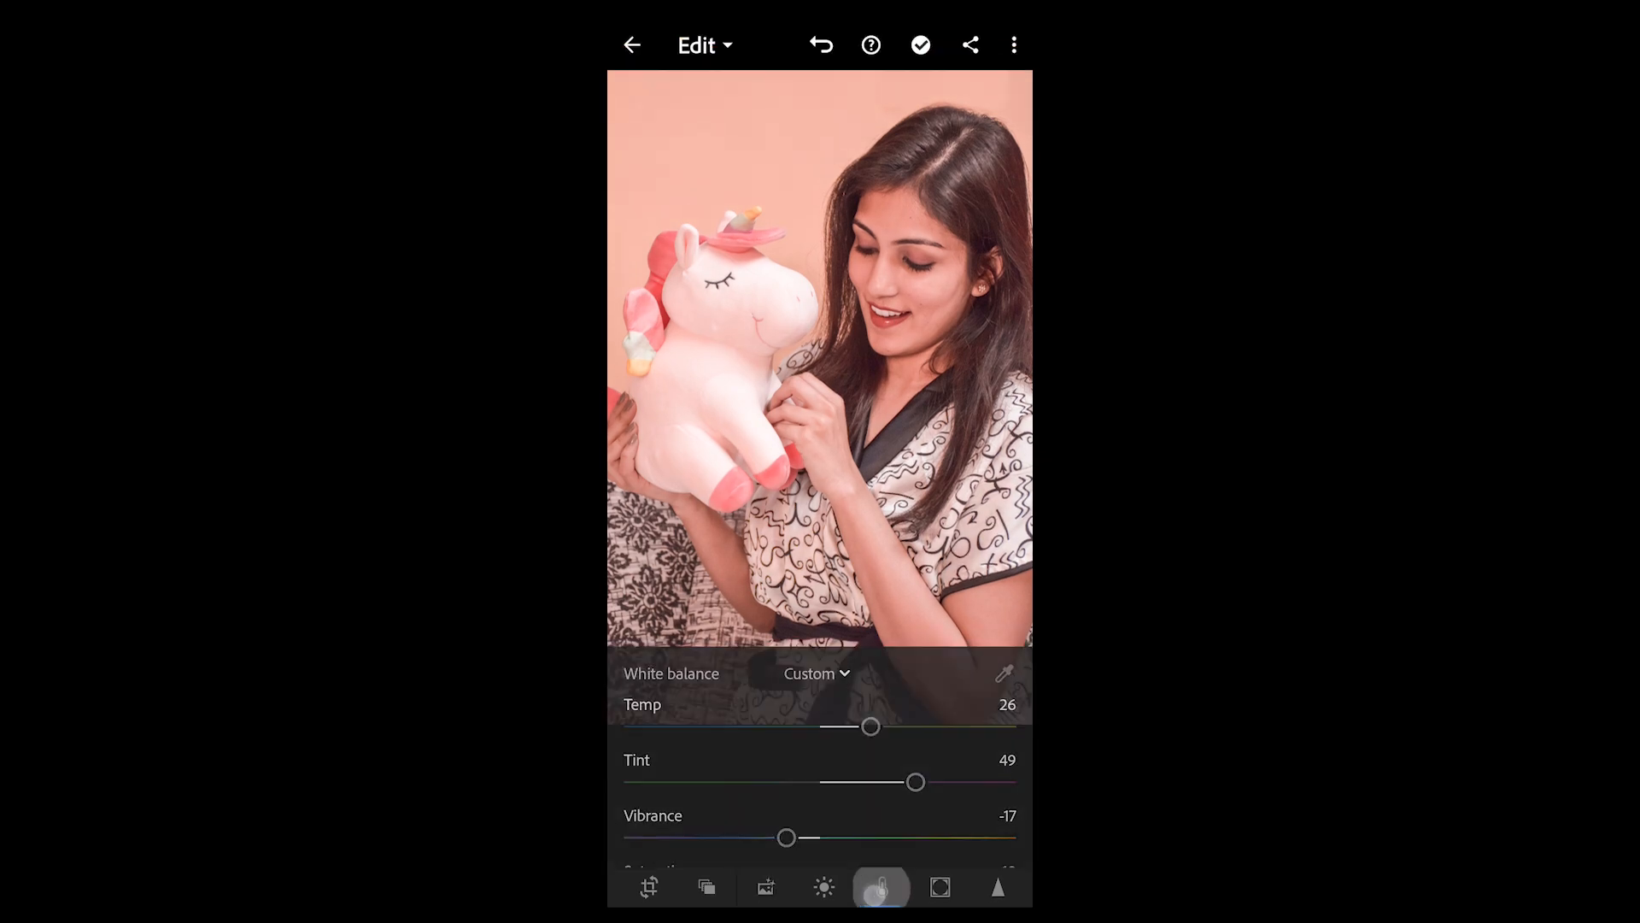
{"action": "left_click", "coordinate": [898, 696]}
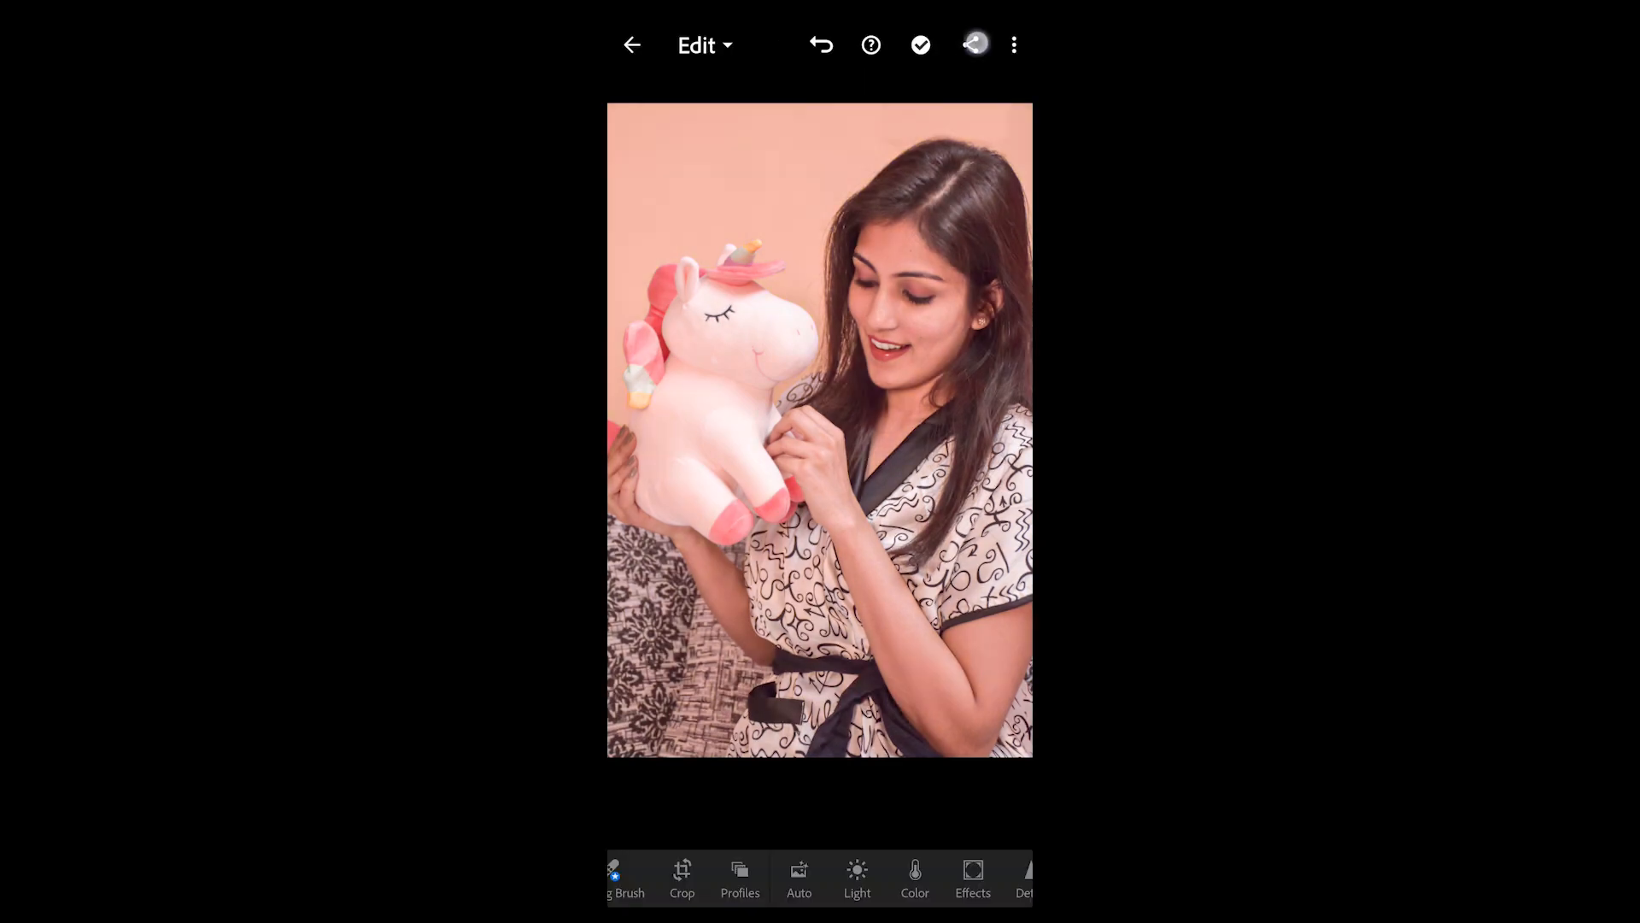
Step: Export the unicorn photo as JPG with Largest Available Dimensions and 100% quality
{"action": "left_click", "coordinate": [974, 43]}
{"action": "left_click", "coordinate": [743, 880]}
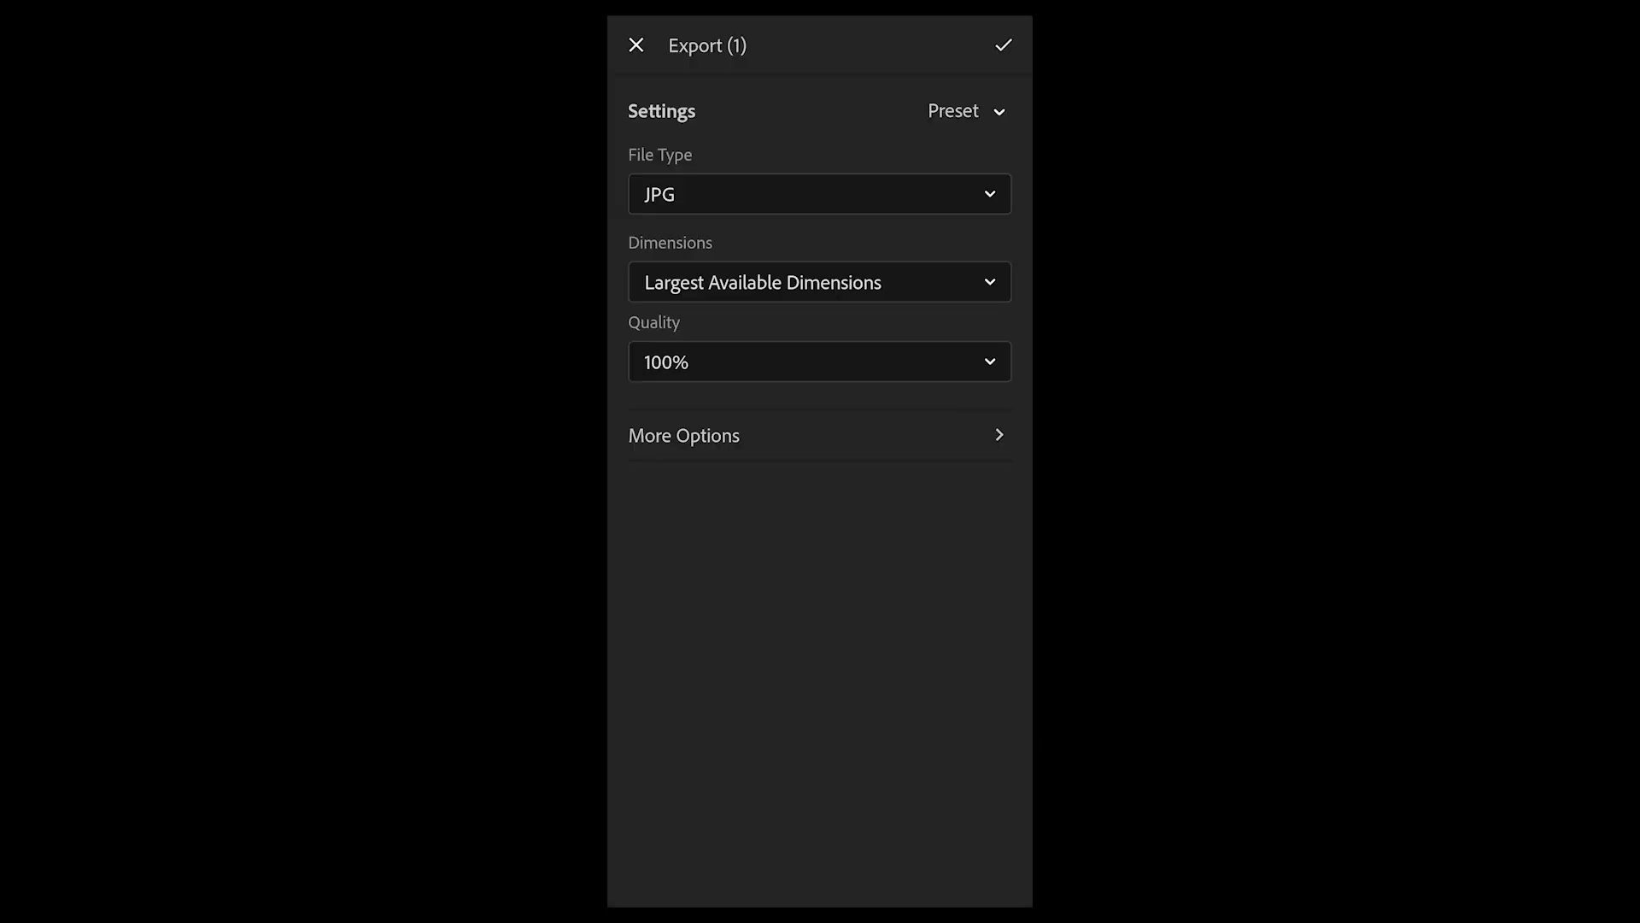
{"action": "left_click", "coordinate": [880, 355]}
{"action": "left_click", "coordinate": [663, 379]}
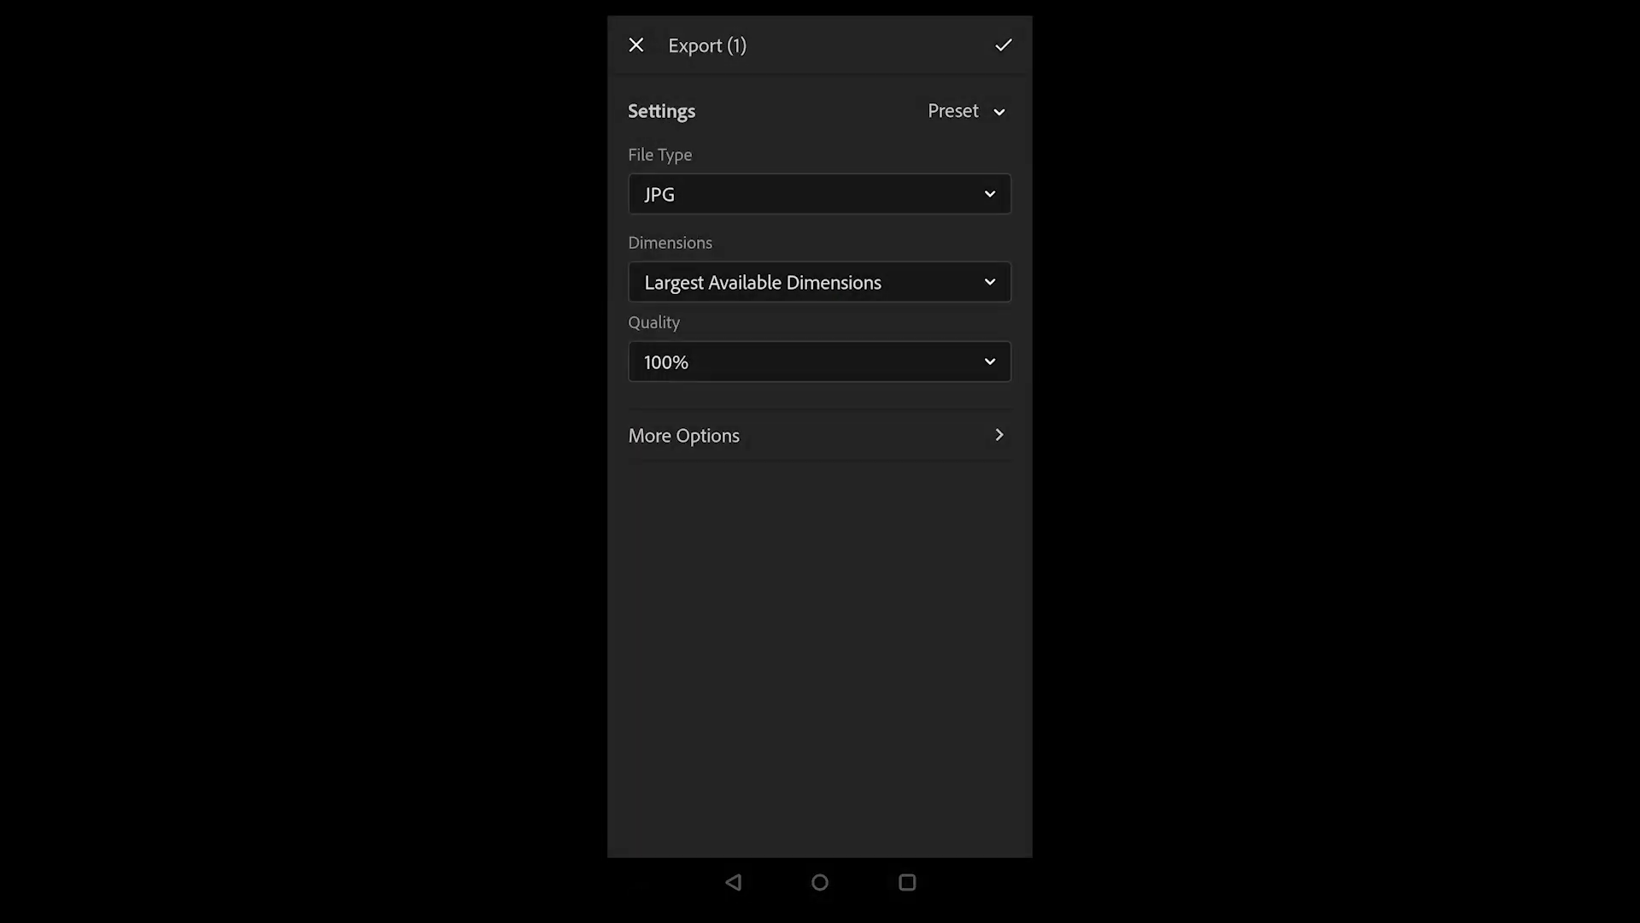
{"action": "left_click", "coordinate": [820, 282]}
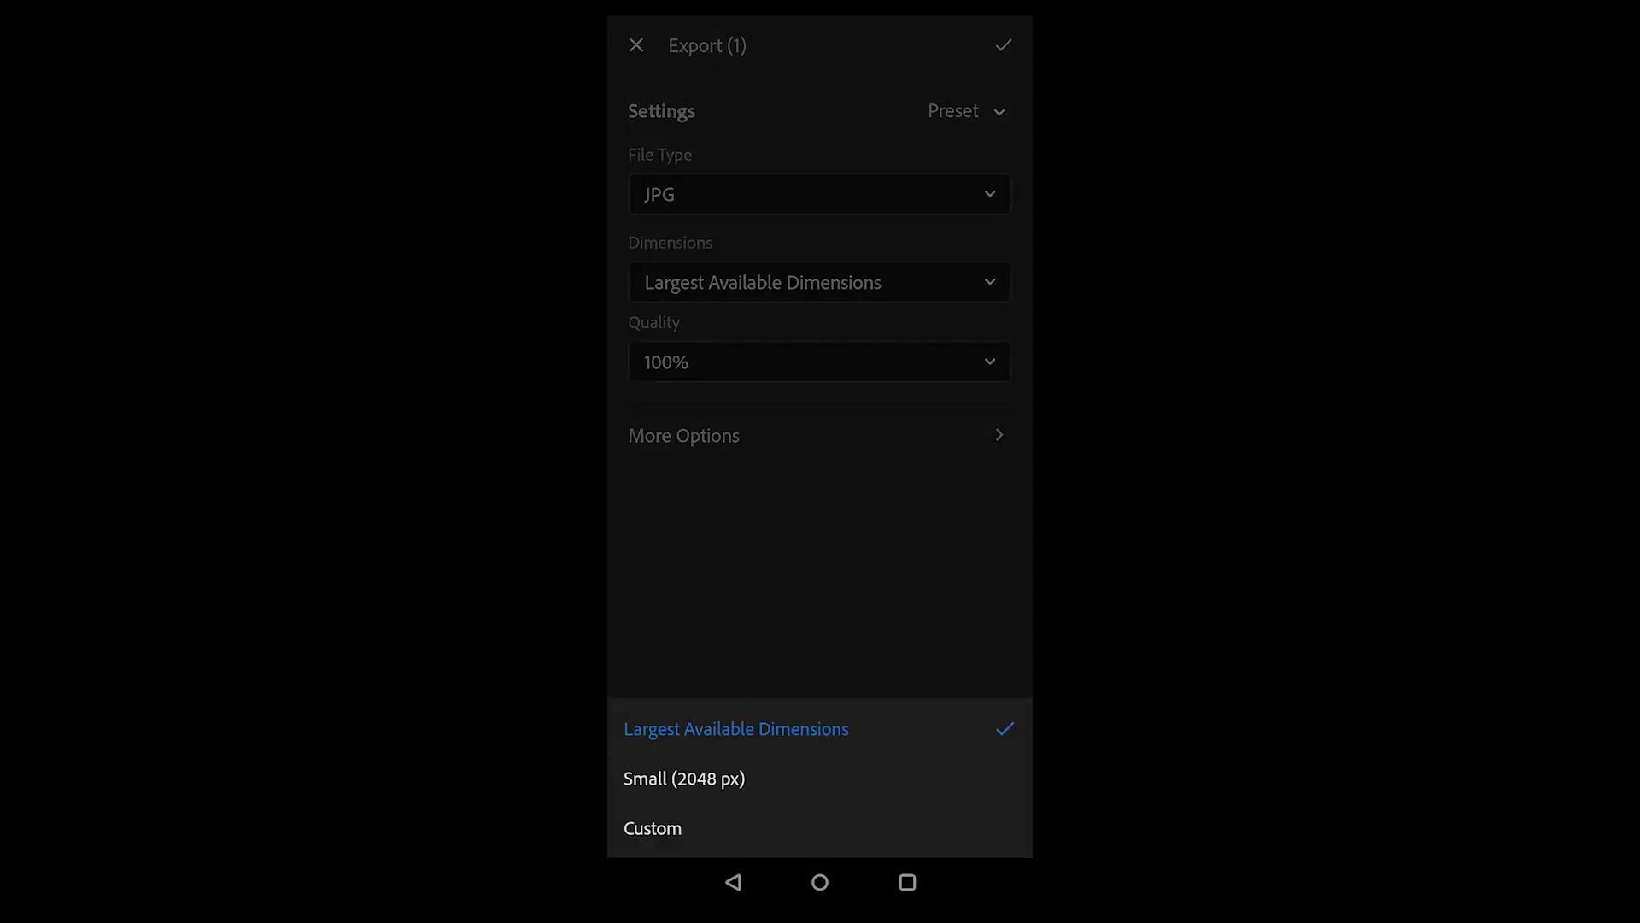
{"action": "left_click", "coordinate": [737, 729]}
{"action": "left_click", "coordinate": [1004, 45]}
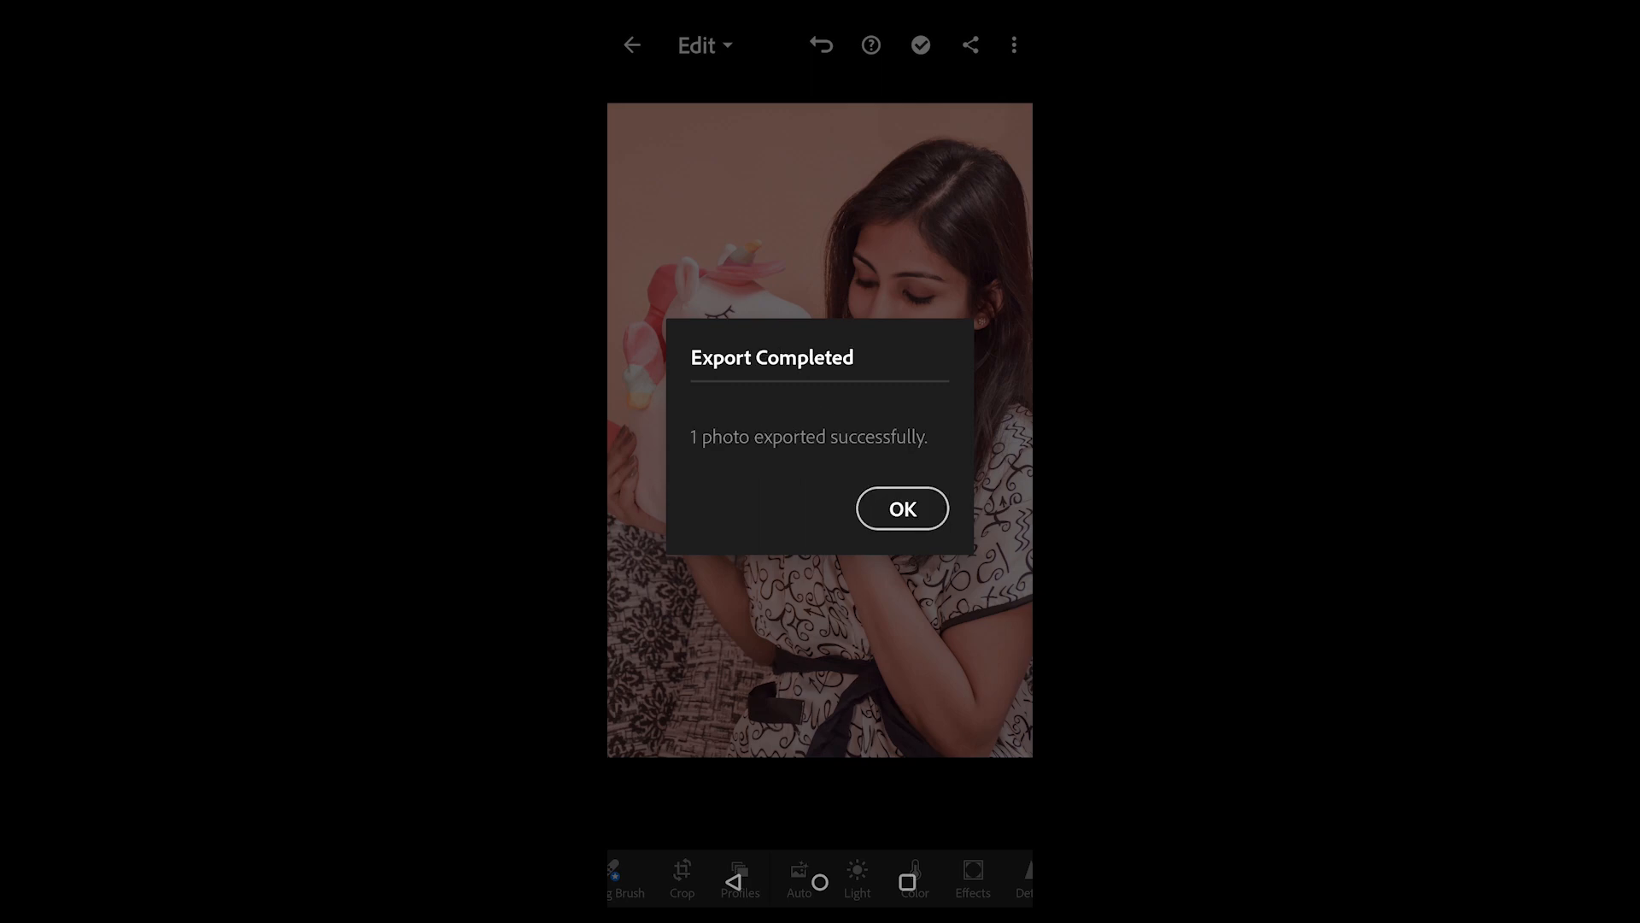
{"action": "left_click", "coordinate": [903, 509]}
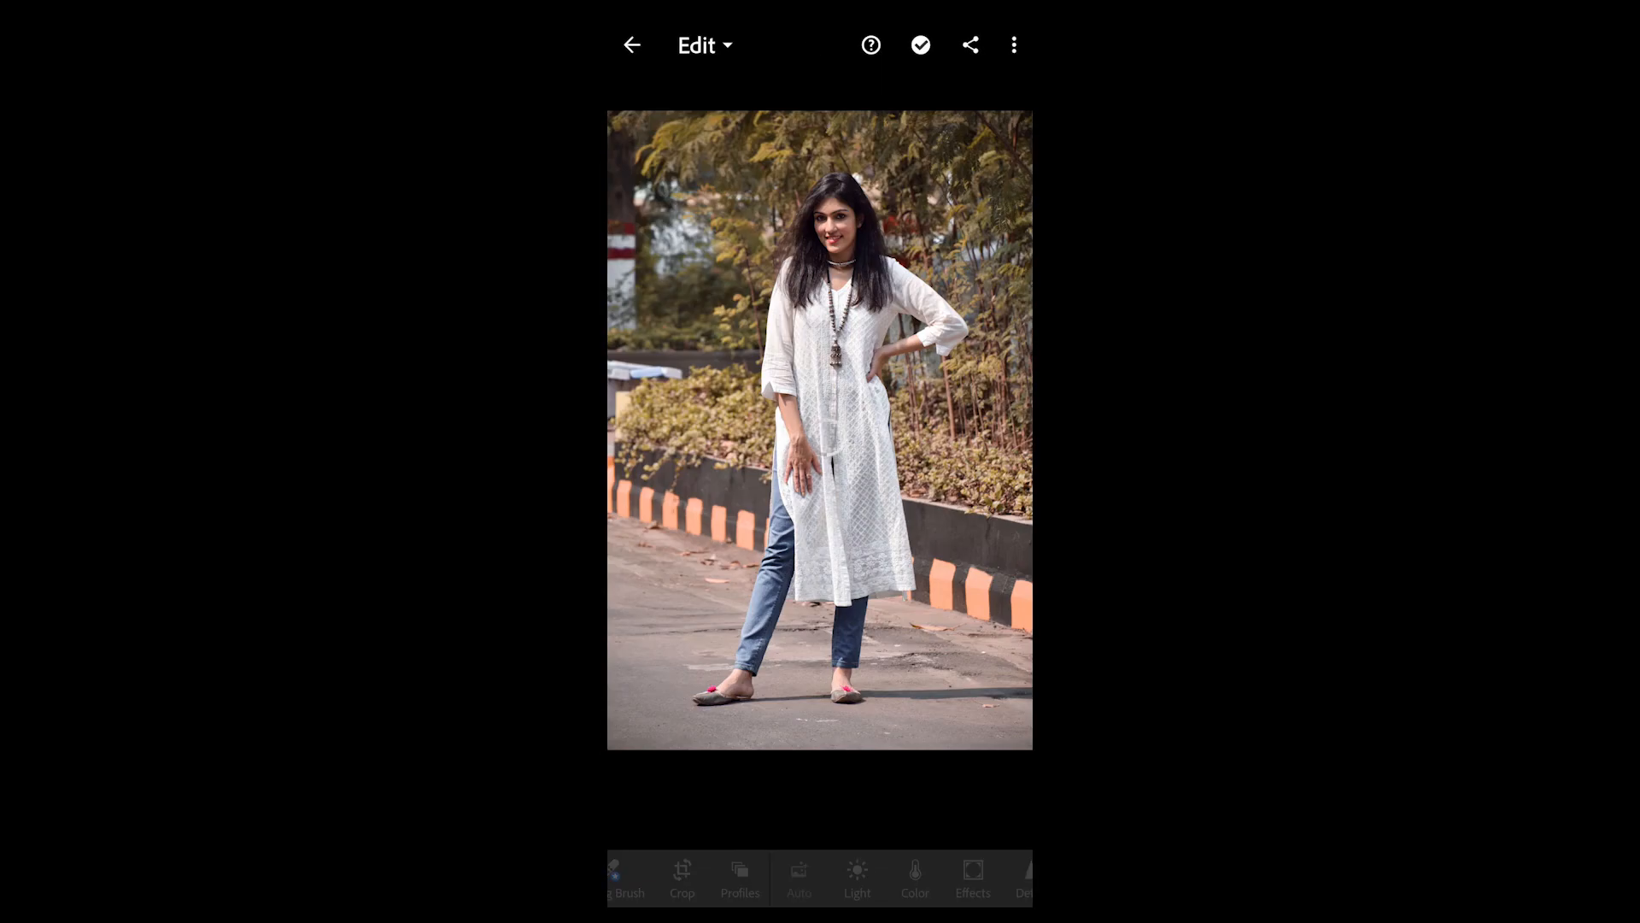
Step: Paste the copied settings onto the photo of the woman in the white kurta and raise its exposure to about 0.37 EV
{"action": "left_click", "coordinate": [1014, 46]}
{"action": "left_click", "coordinate": [879, 407]}
{"action": "left_click_drag", "start_coordinate": [931, 880], "coordinate": [780, 880]}
{"action": "left_click", "coordinate": [764, 880]}
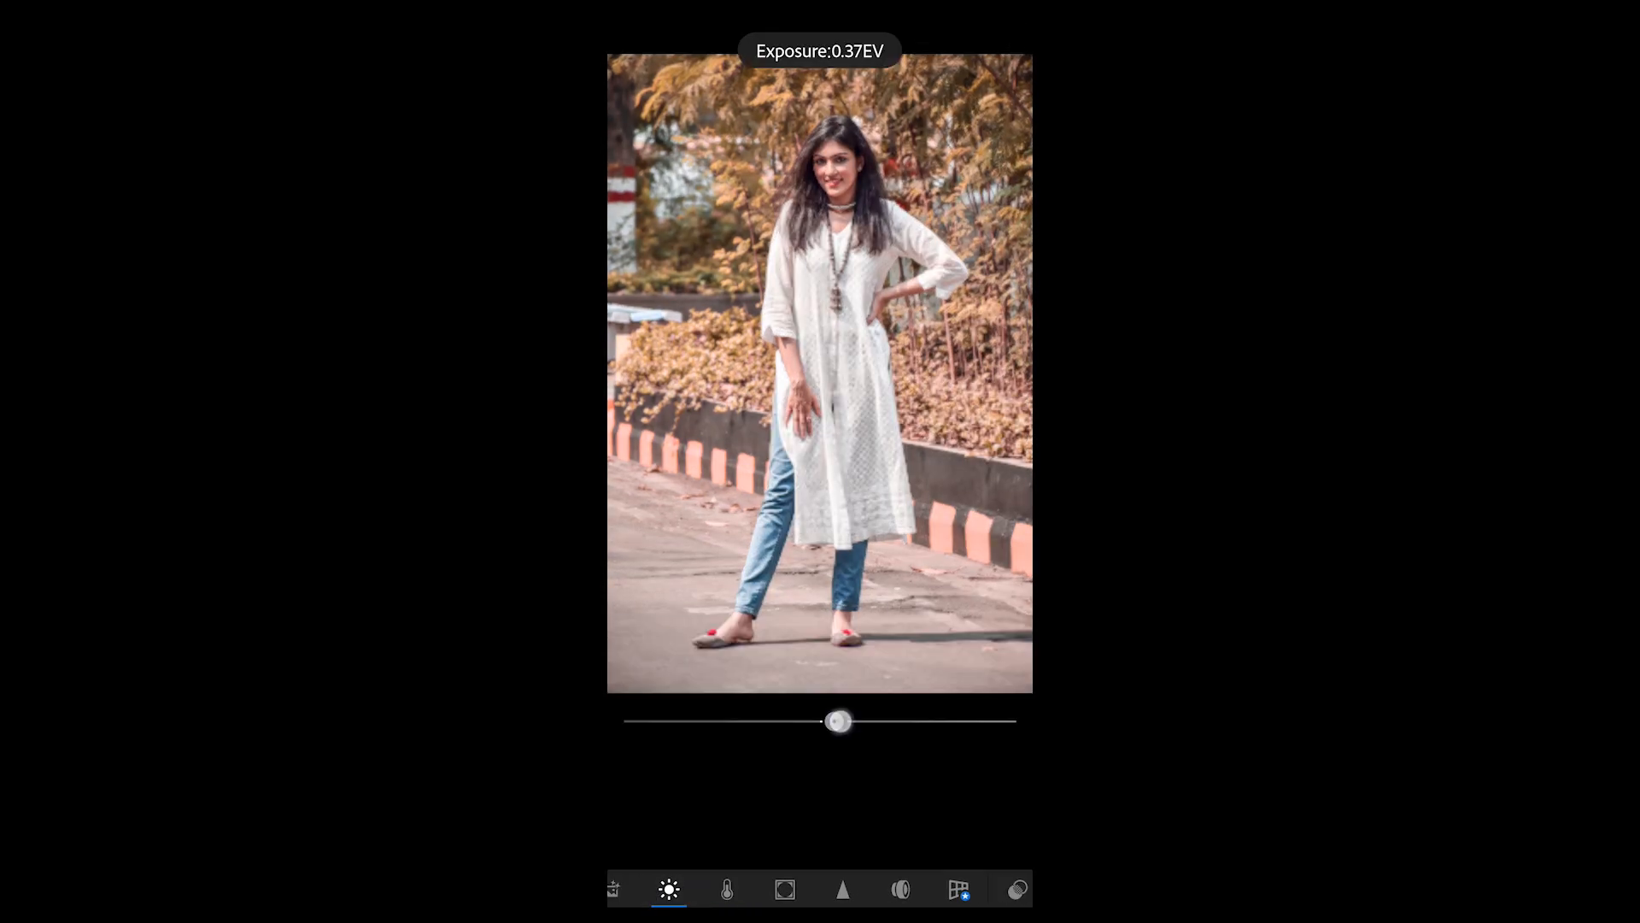
Step: Set the white kurta photo's Temp to 22, Tint to 46 and Vibrance to -16
{"action": "left_click", "coordinate": [727, 889]}
{"action": "left_click_drag", "start_coordinate": [829, 699], "coordinate": [863, 698]}
{"action": "left_click_drag", "start_coordinate": [821, 754], "coordinate": [909, 754]}
{"action": "left_click_drag", "start_coordinate": [847, 810], "coordinate": [788, 810]}
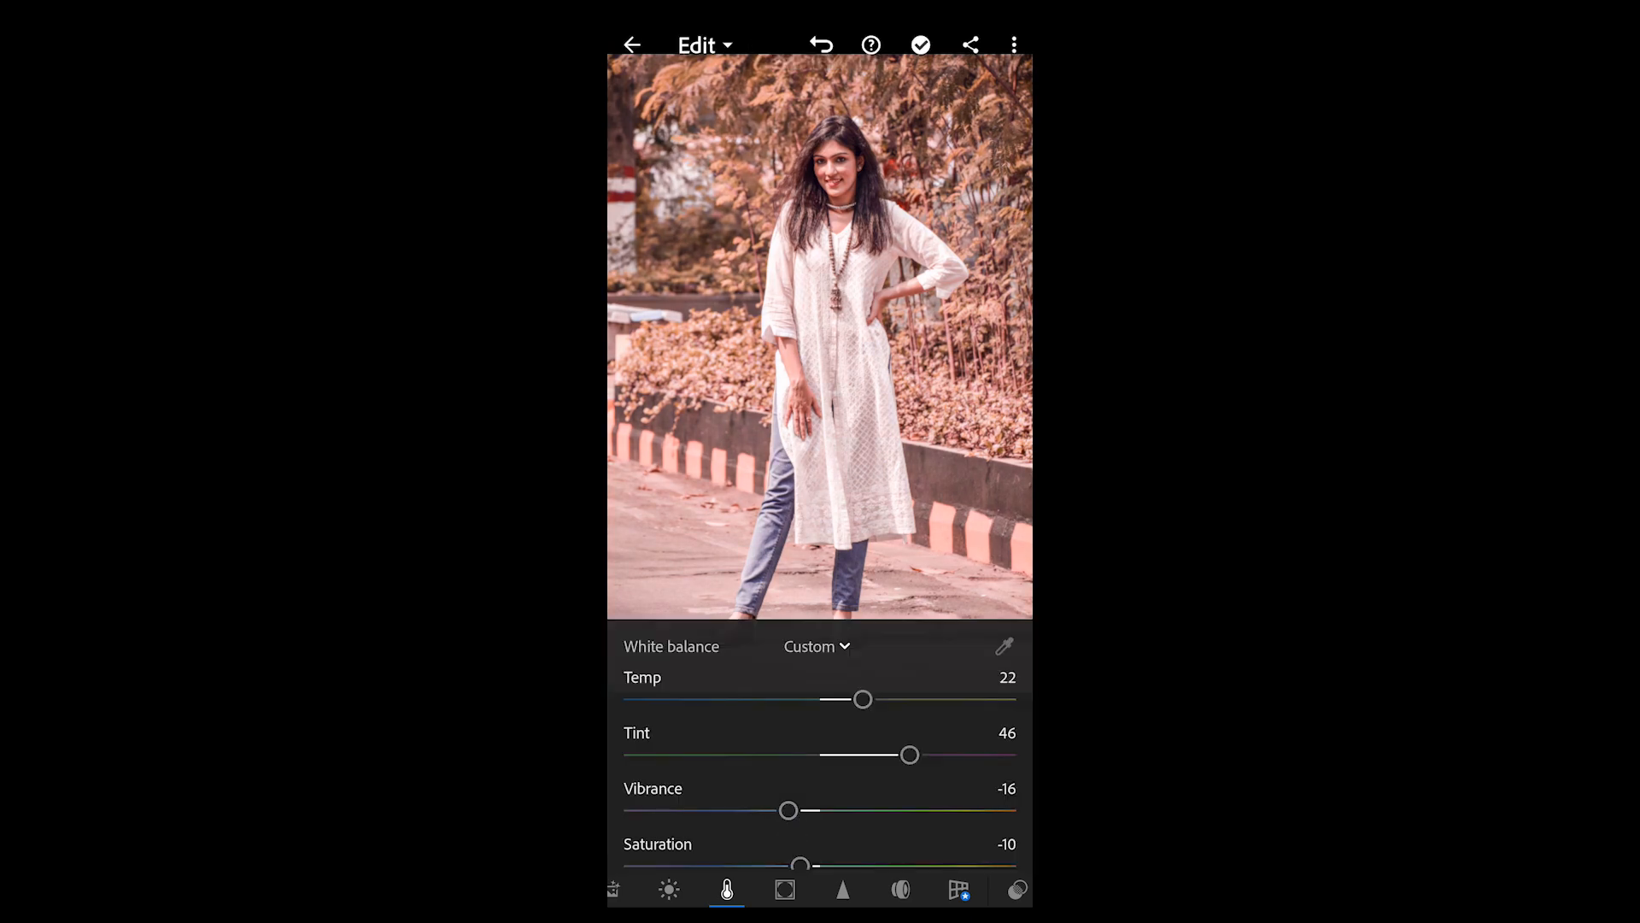
Step: Lower the white kurta photo's Whites to -35 and Blacks to -23, and close the light adjustments
{"action": "left_click", "coordinate": [669, 890]}
{"action": "scroll", "coordinate": [820, 743], "scroll_direction": "down", "scroll_amount": 2}
{"action": "left_click_drag", "start_coordinate": [952, 780], "coordinate": [750, 776]}
{"action": "scroll", "coordinate": [820, 743], "scroll_direction": "down", "scroll_amount": 1}
{"action": "left_click_drag", "start_coordinate": [820, 821], "coordinate": [787, 812]}
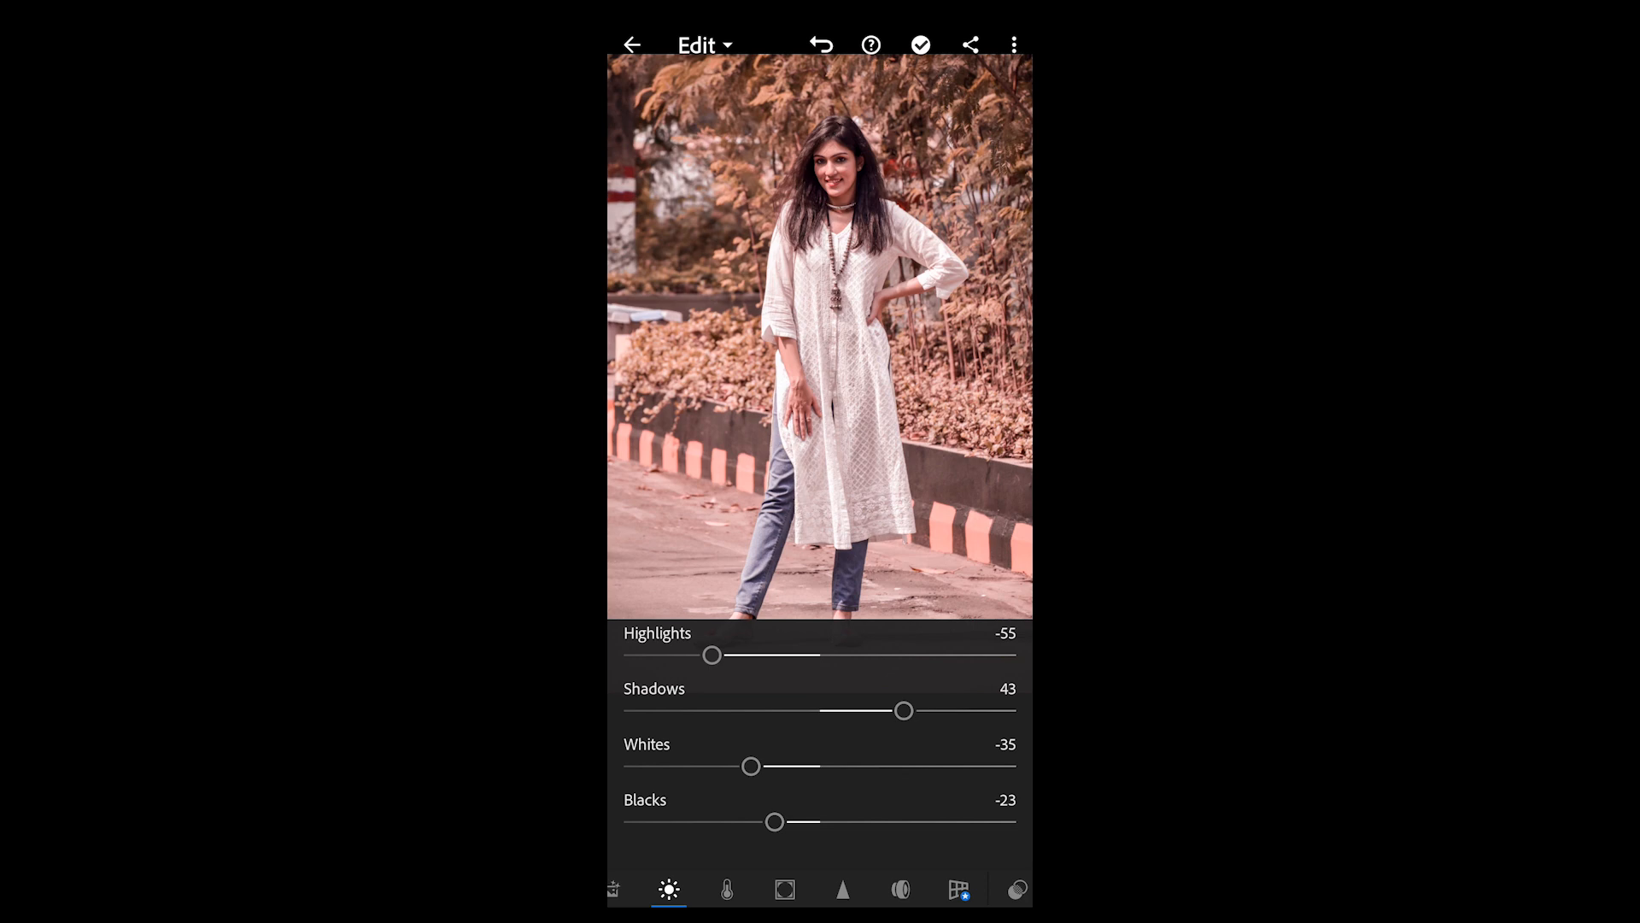
{"action": "left_click", "coordinate": [671, 891]}
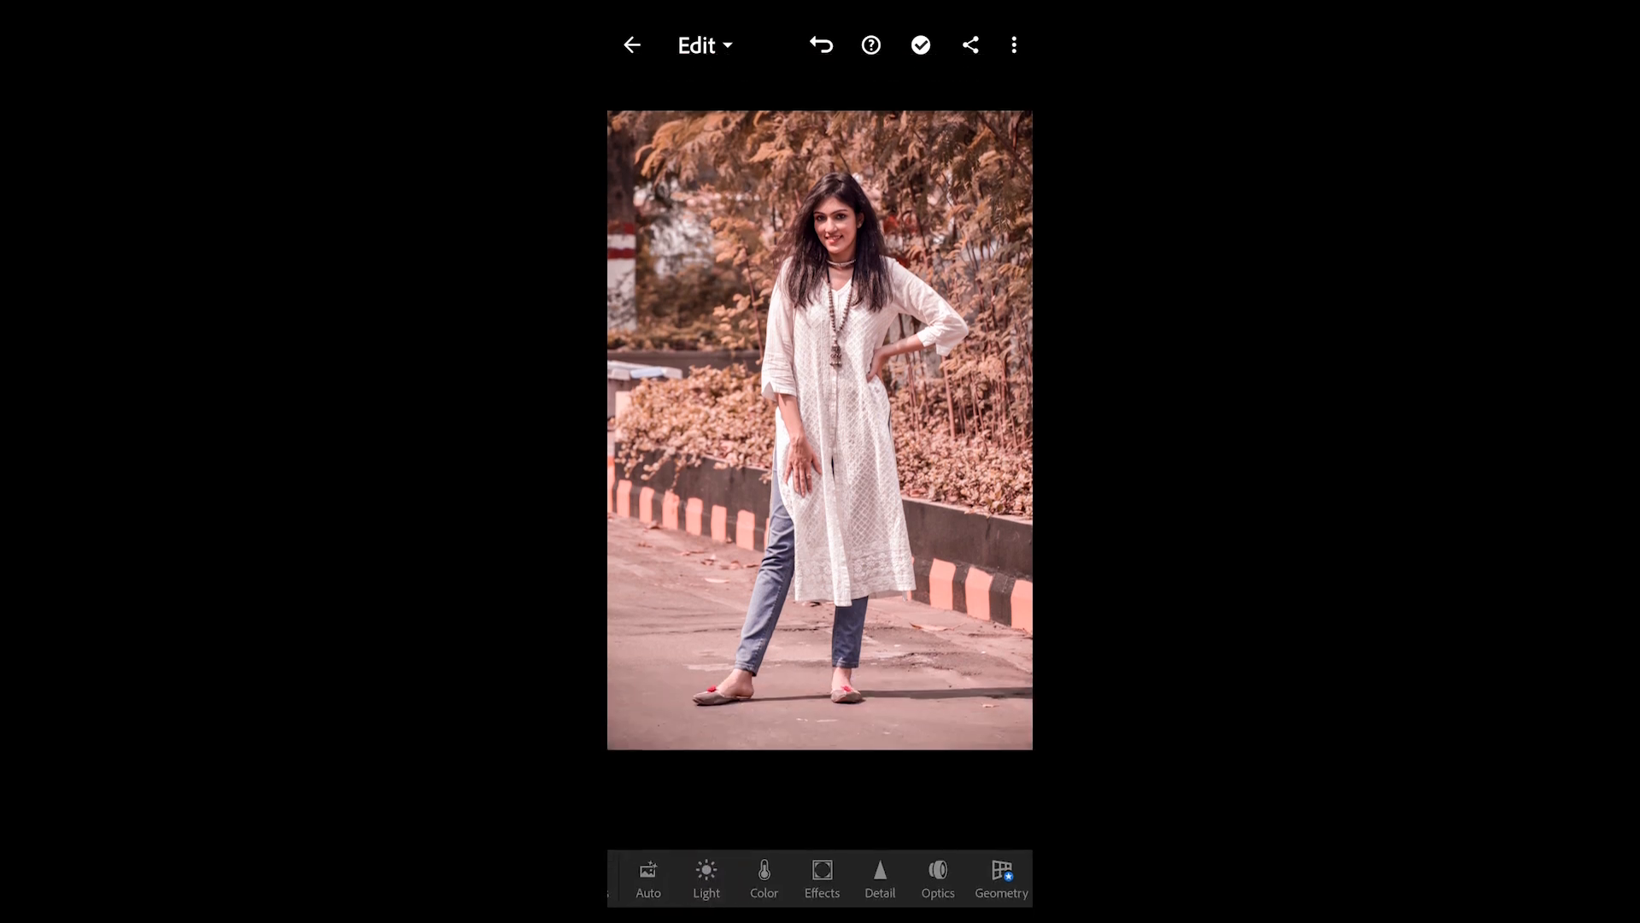
Step: Open the photo of the woman in teal trousers and paste the copied settings onto it
{"action": "left_click", "coordinate": [803, 632]}
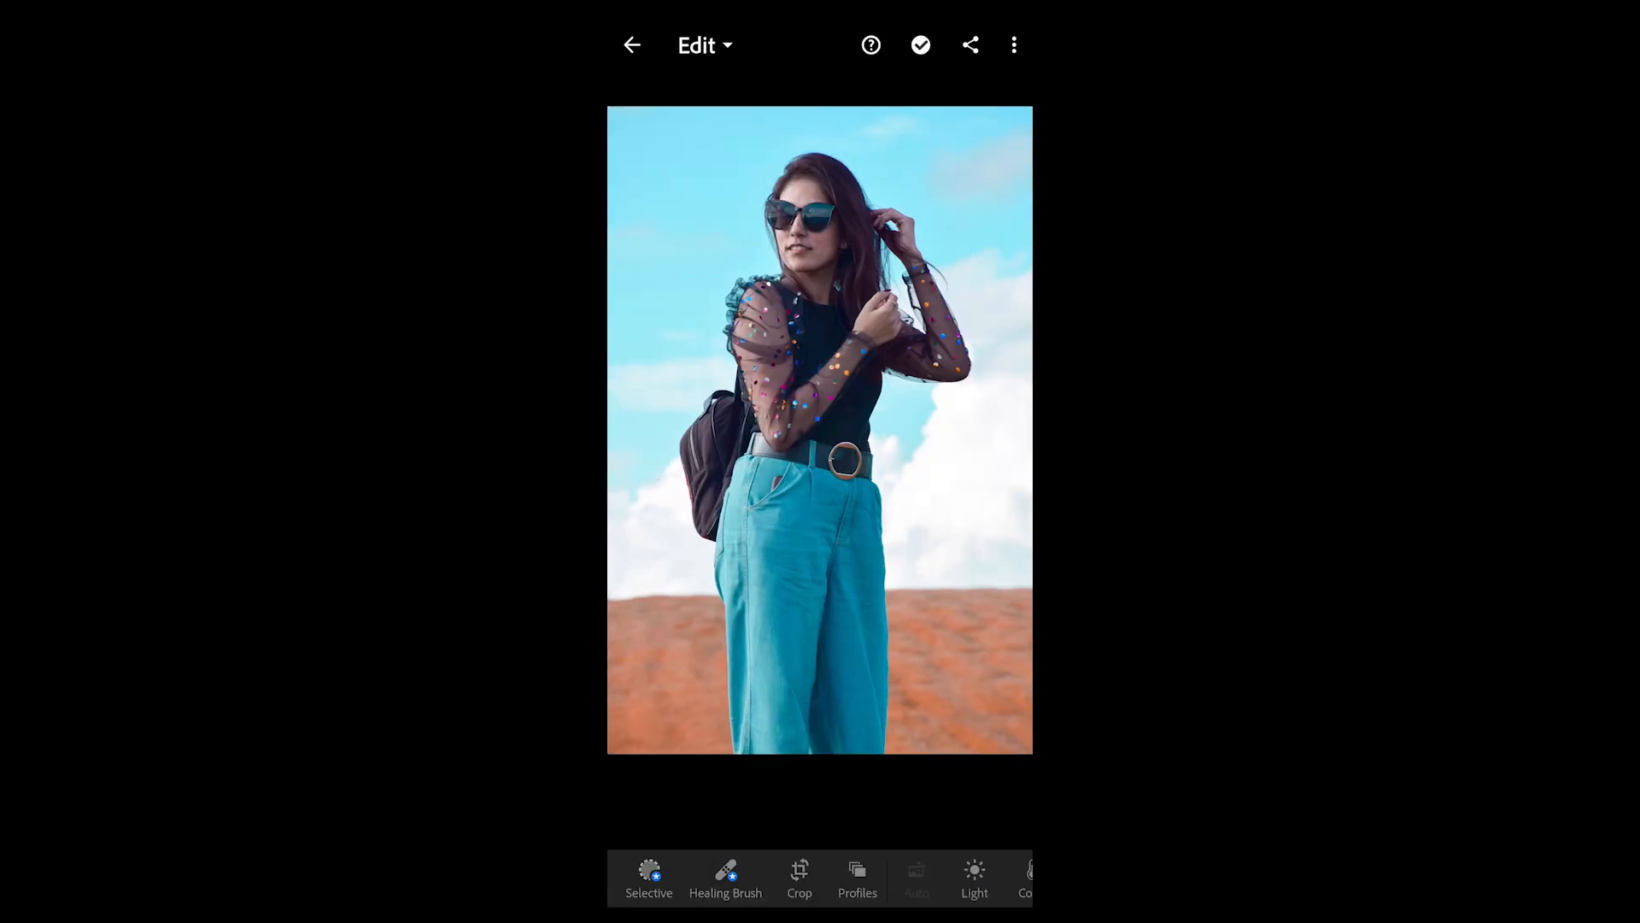
{"action": "left_click", "coordinate": [1014, 44]}
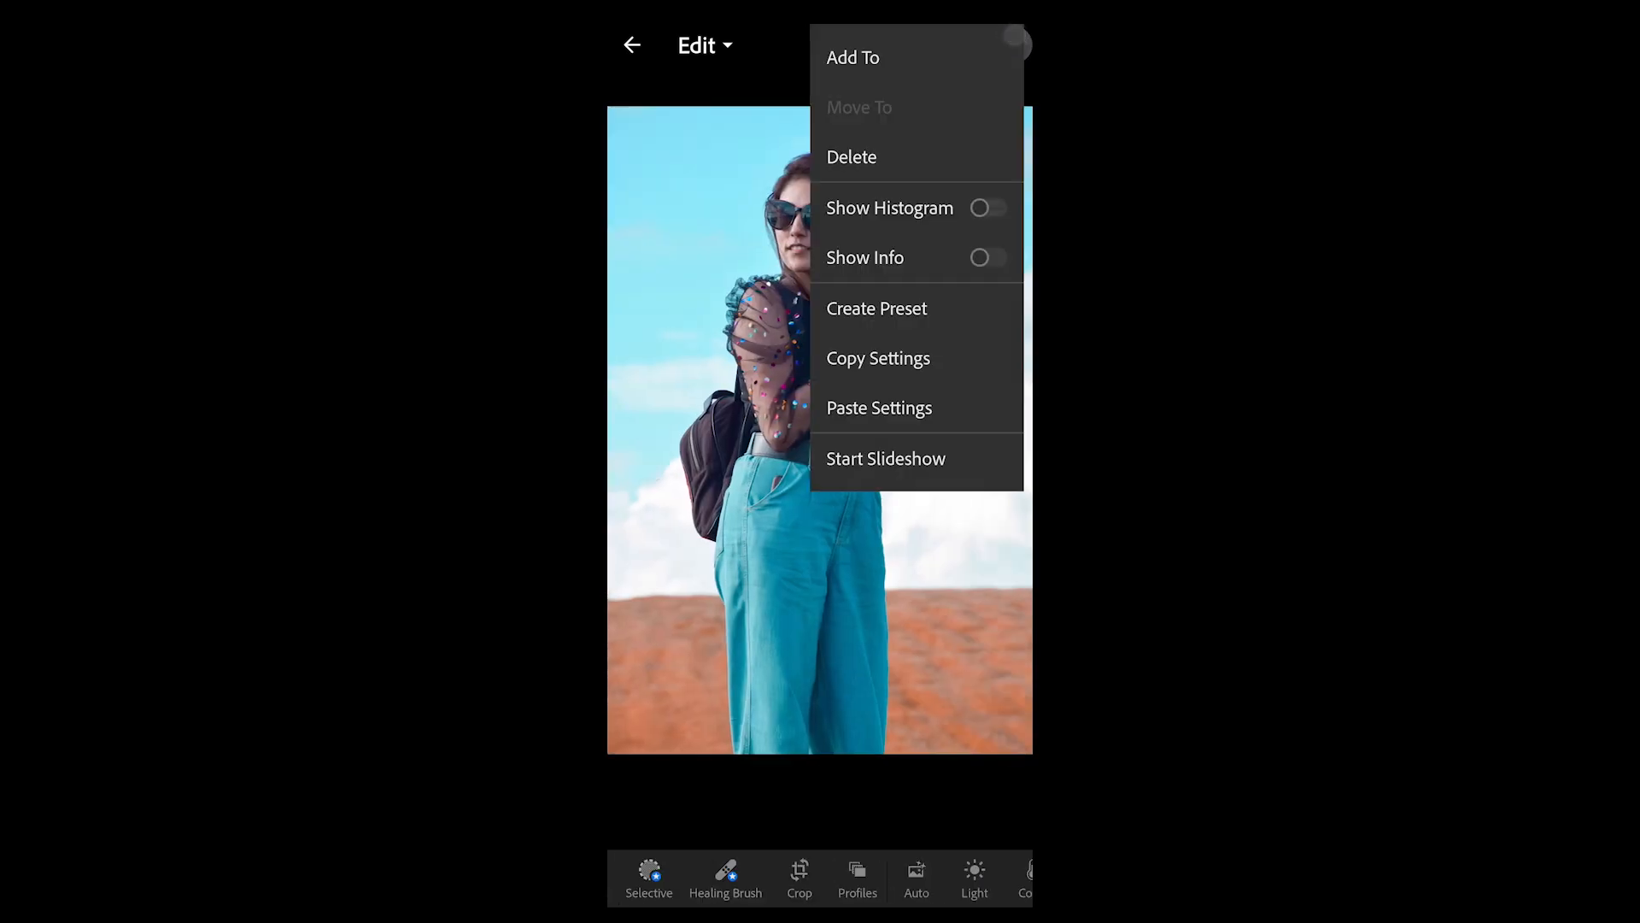
{"action": "left_click", "coordinate": [924, 408]}
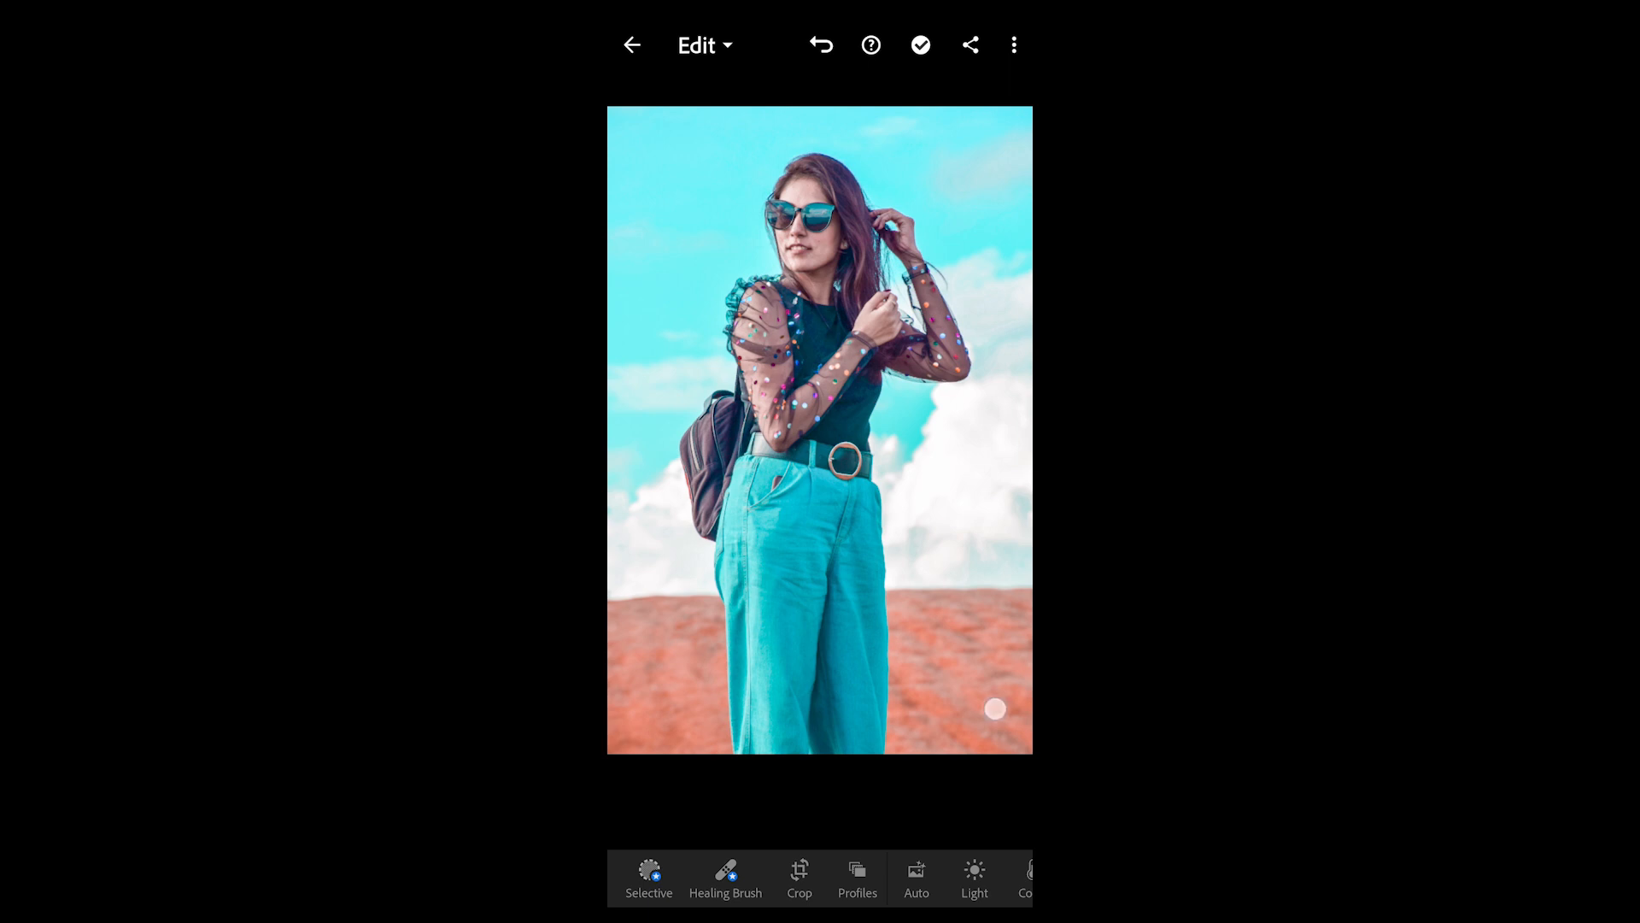
Step: Shift the teal trousers photo's white balance warmer and pinker, reduce its vibrance, and open the blue range in the color mix
{"action": "left_click_drag", "start_coordinate": [923, 882], "coordinate": [752, 882]}
{"action": "left_click", "coordinate": [863, 878]}
{"action": "left_click_drag", "start_coordinate": [830, 763], "coordinate": [946, 701]}
{"action": "left_click_drag", "start_coordinate": [849, 822], "coordinate": [806, 820]}
{"action": "left_click", "coordinate": [726, 822]}
{"action": "left_click", "coordinate": [727, 821]}
{"action": "left_click", "coordinate": [826, 889]}
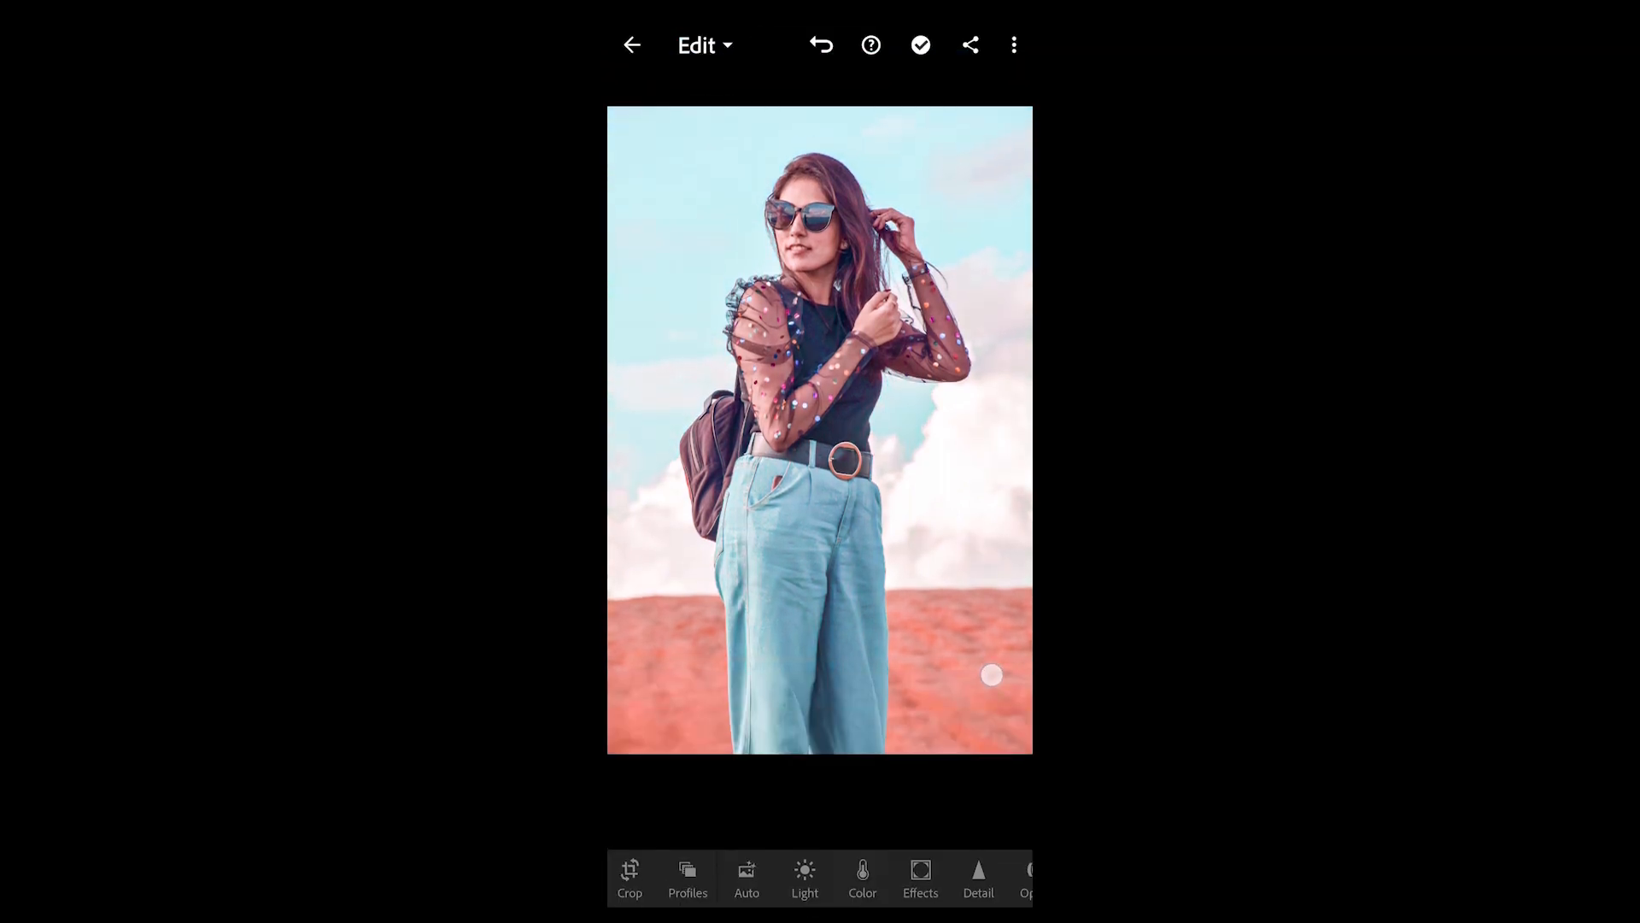
{"action": "left_click_drag", "start_coordinate": [929, 891], "coordinate": [846, 891]}
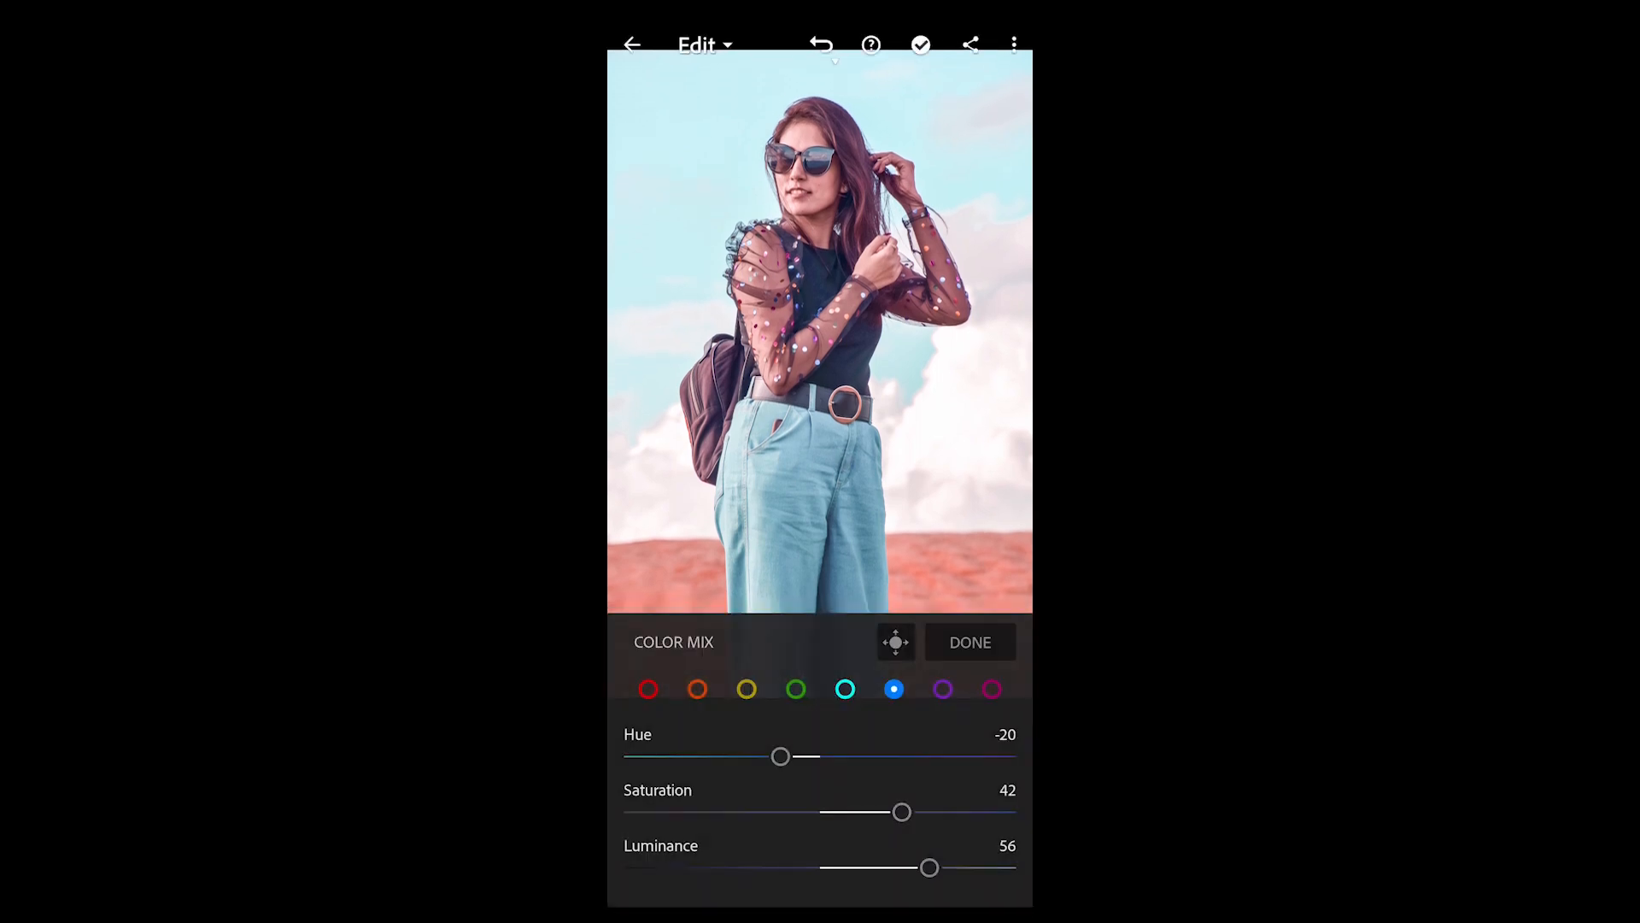
Step: Export the teal trousers photo to the device and dismiss the export dialog
{"action": "left_click", "coordinate": [970, 45]}
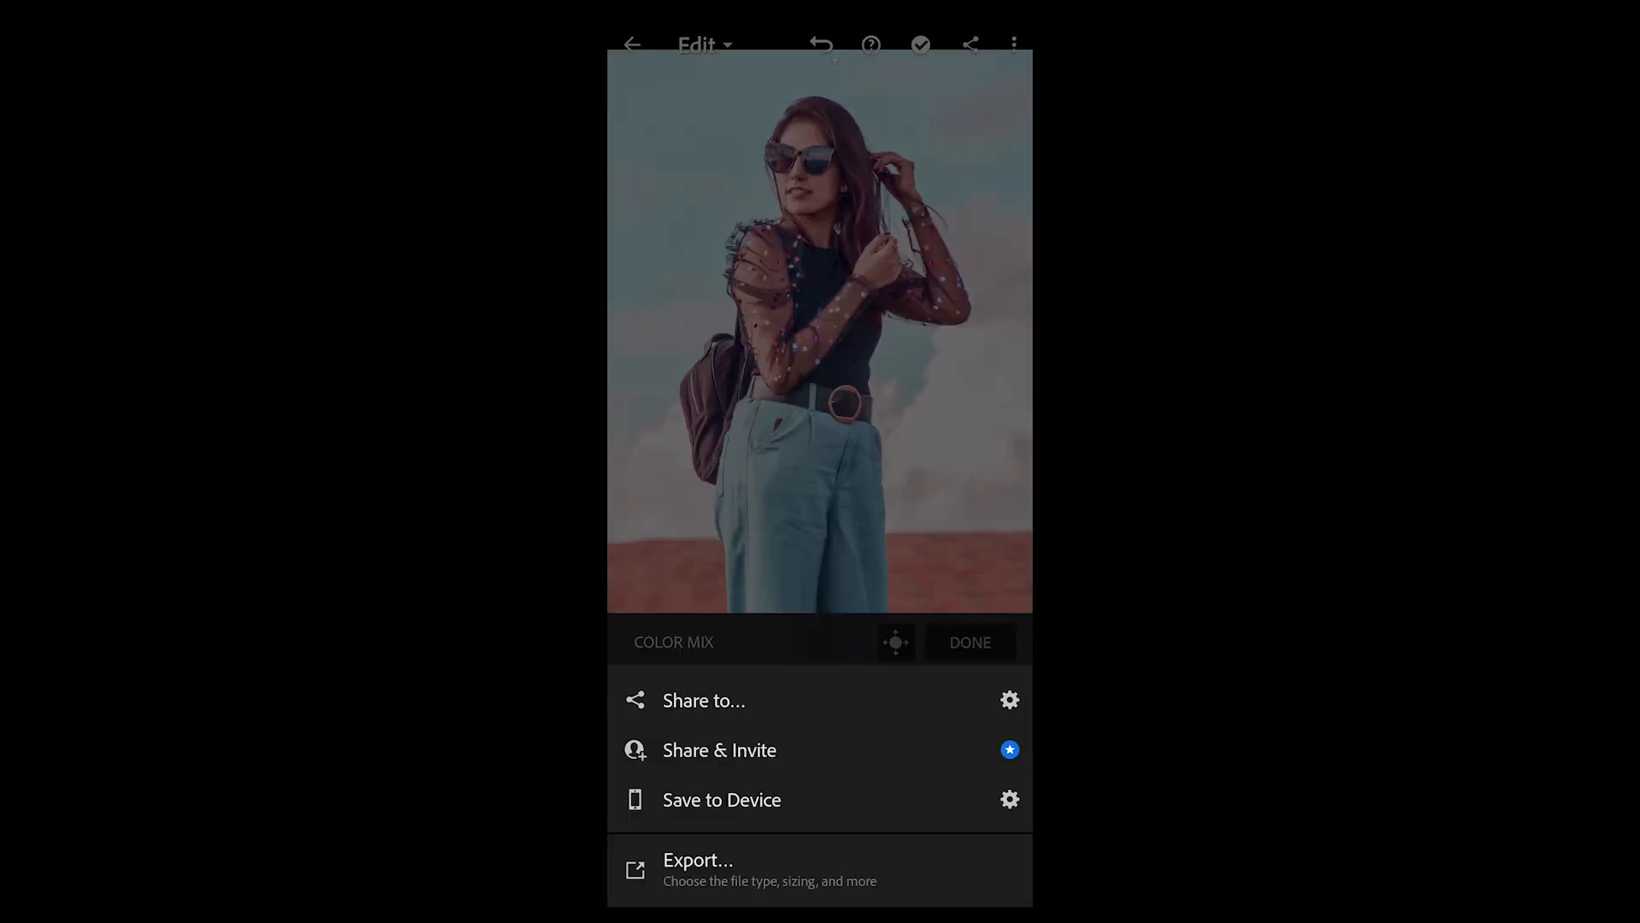
{"action": "left_click", "coordinate": [698, 863]}
{"action": "left_click", "coordinate": [1004, 44]}
{"action": "left_click", "coordinate": [905, 511]}
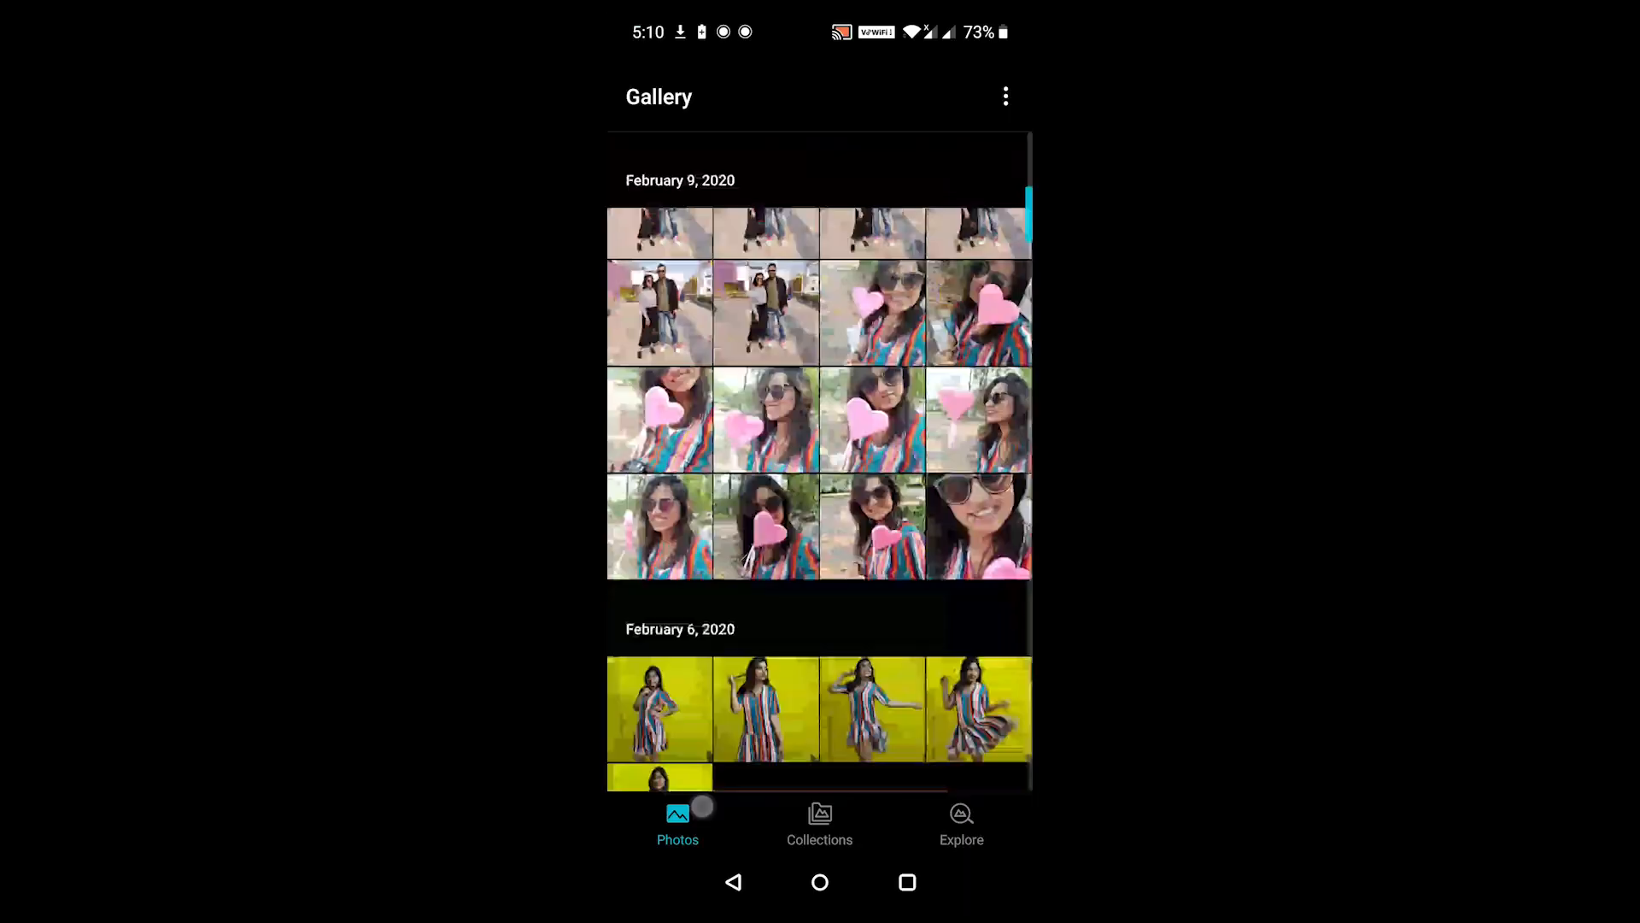
{"action": "scroll", "coordinate": [820, 470], "scroll_direction": "down", "scroll_amount": 10}
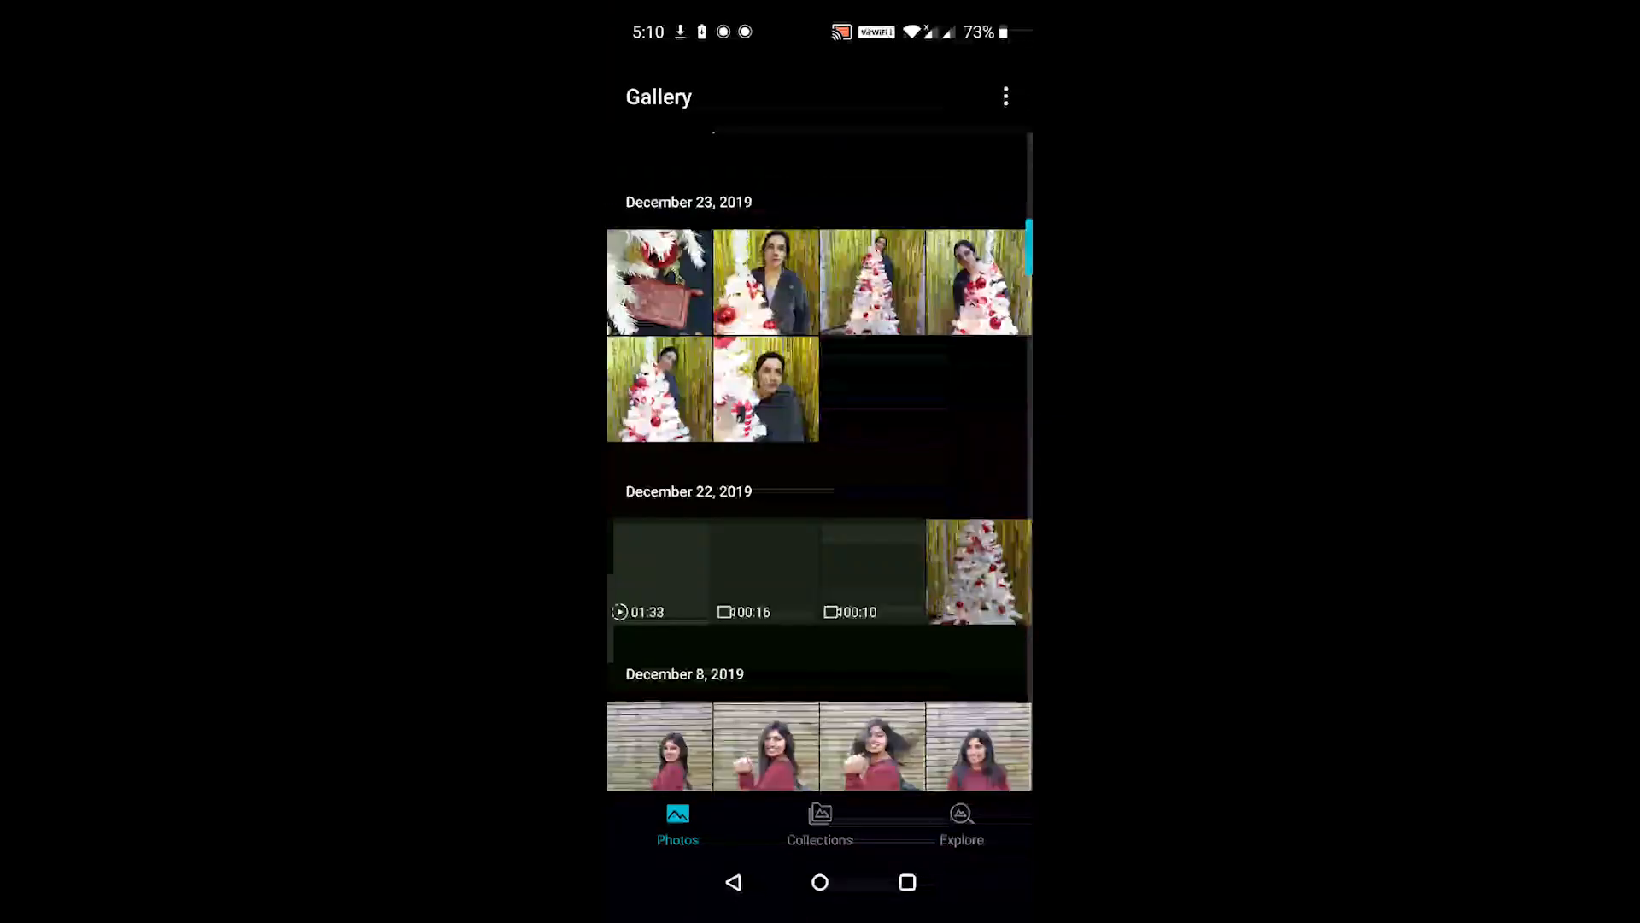
{"action": "scroll", "coordinate": [780, 707], "scroll_direction": "down", "scroll_amount": 15}
{"action": "left_click", "coordinate": [734, 884]}
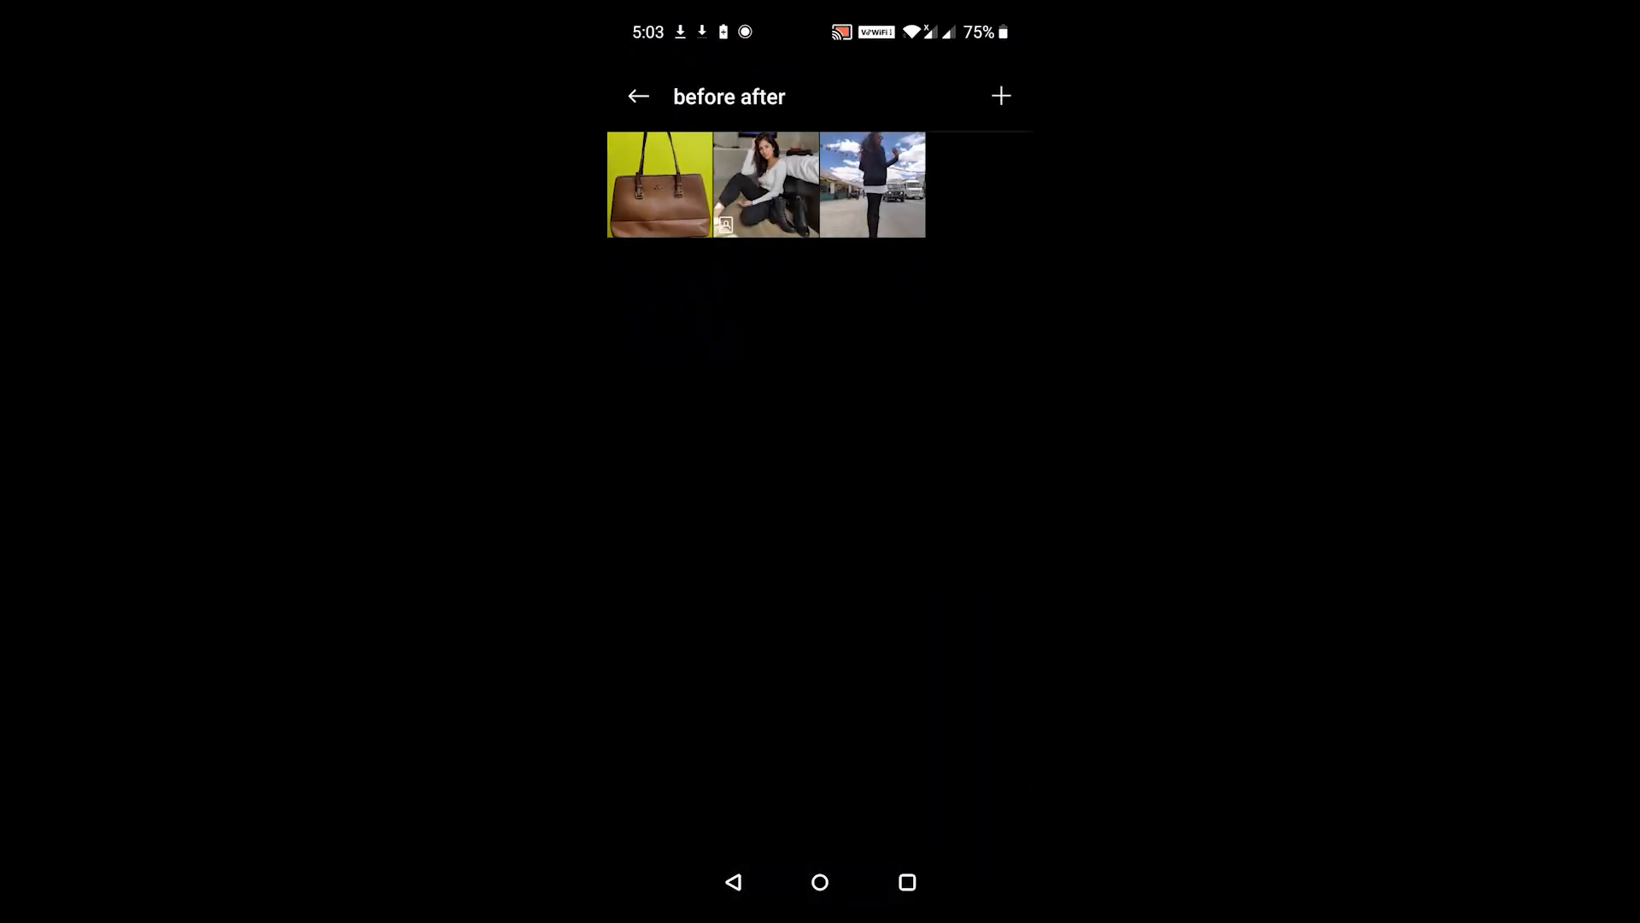
Step: Import all three photos of the "before after" gallery album into Lightroom and switch to the Lightroom app
{"action": "left_click_drag", "start_coordinate": [657, 210], "coordinate": [924, 216]}
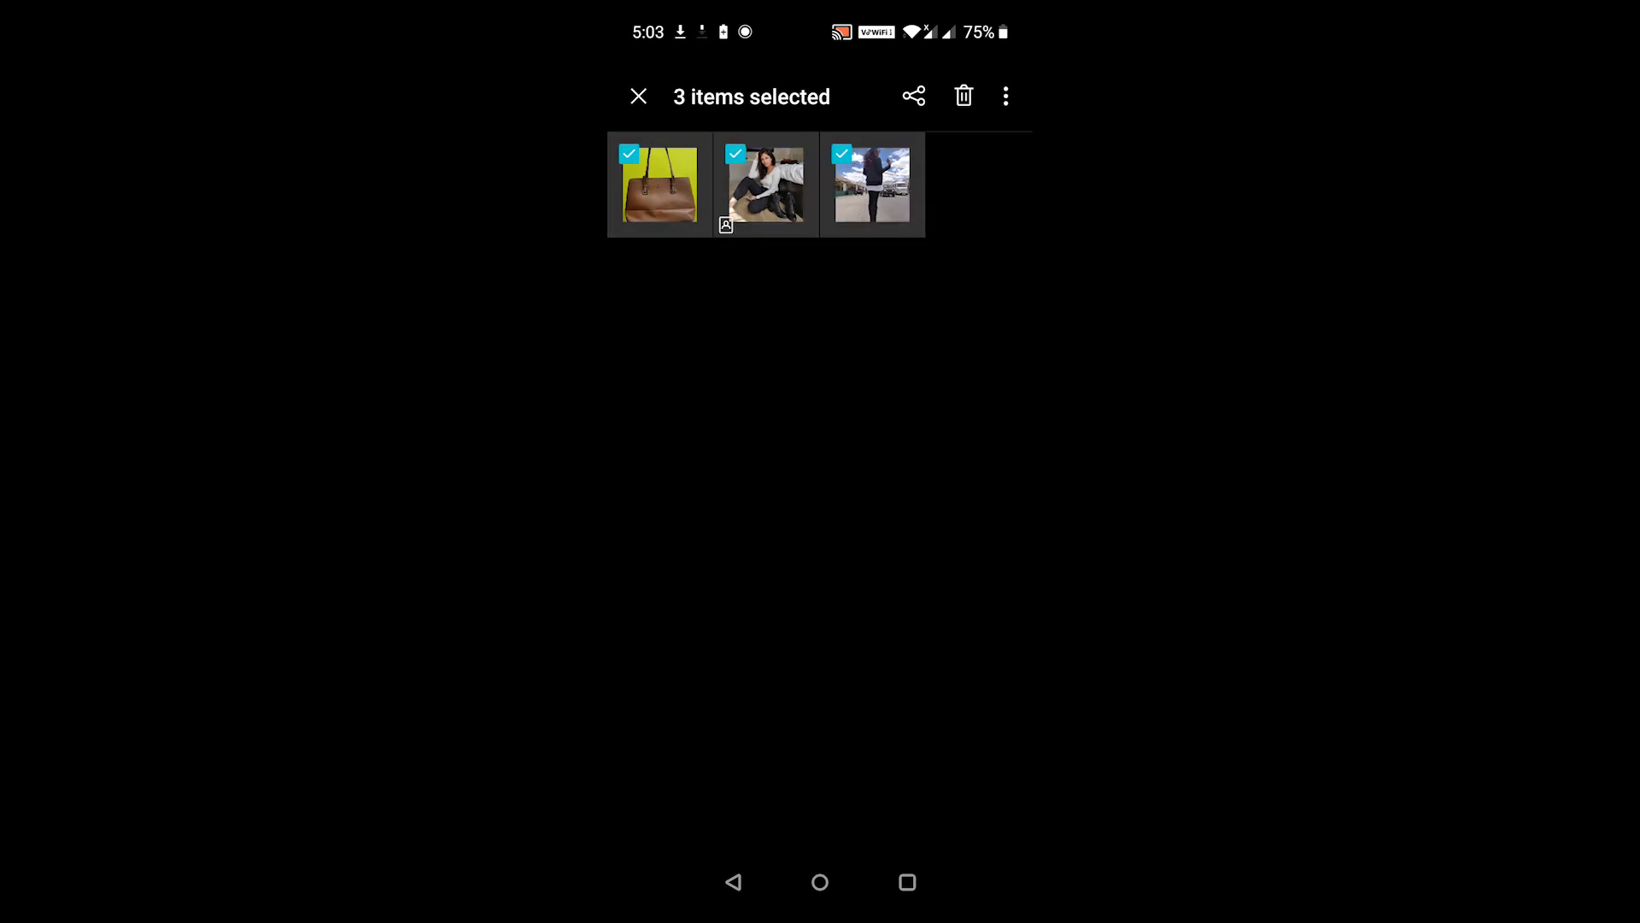
{"action": "left_click", "coordinate": [913, 96]}
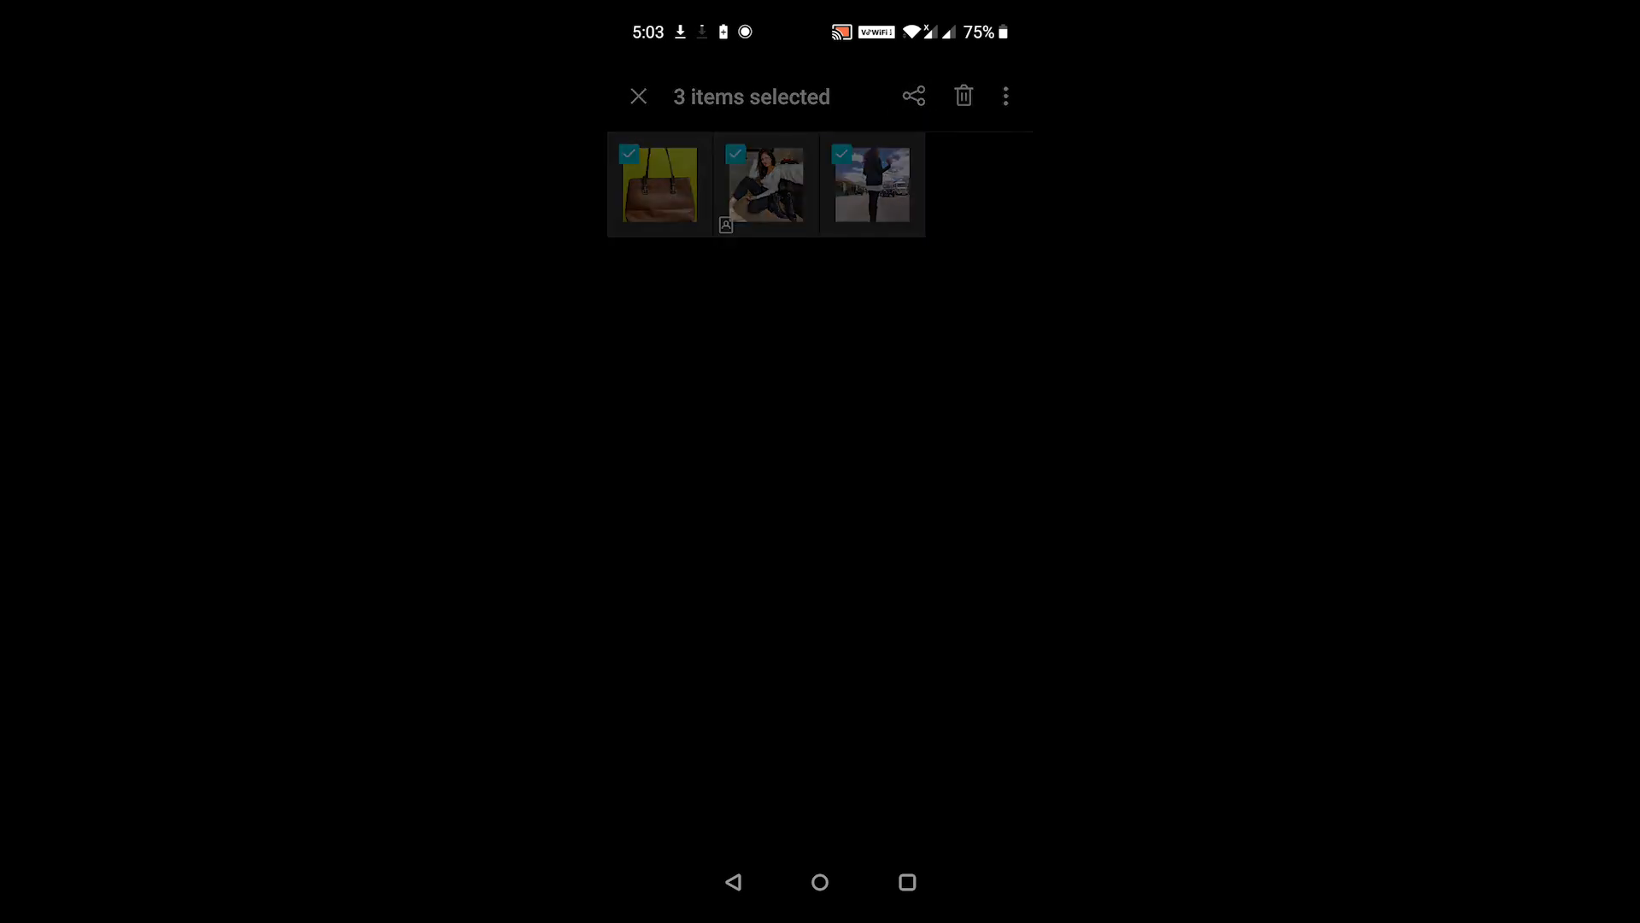
{"action": "left_click_drag", "start_coordinate": [819, 820], "coordinate": [818, 577]}
{"action": "left_click", "coordinate": [771, 598]}
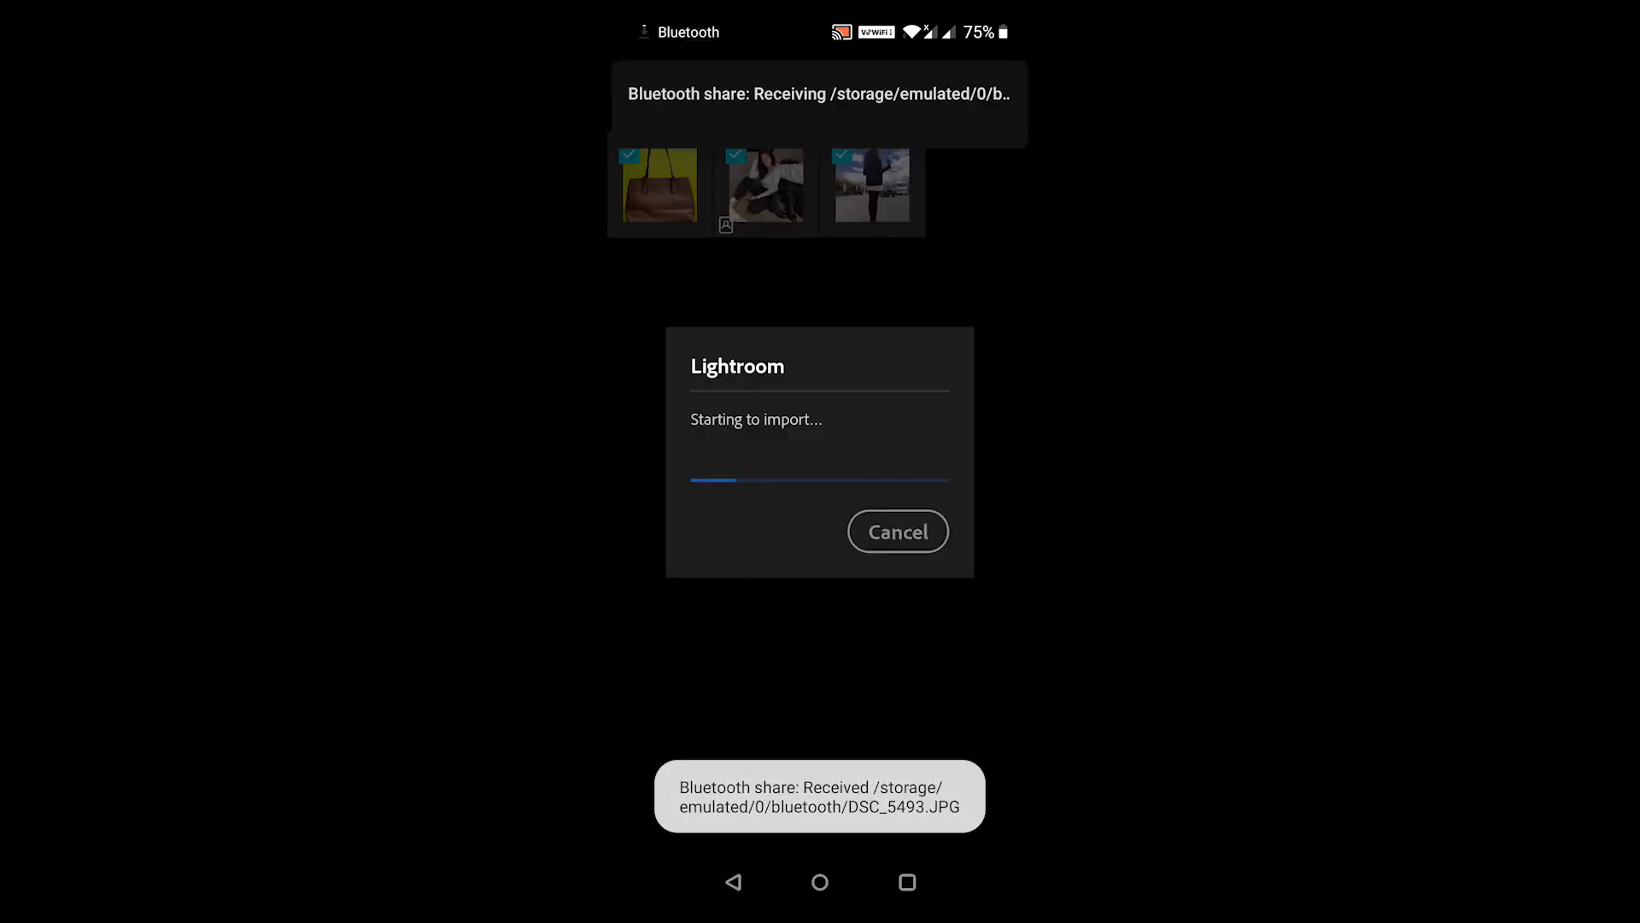
{"action": "left_click", "coordinate": [907, 882]}
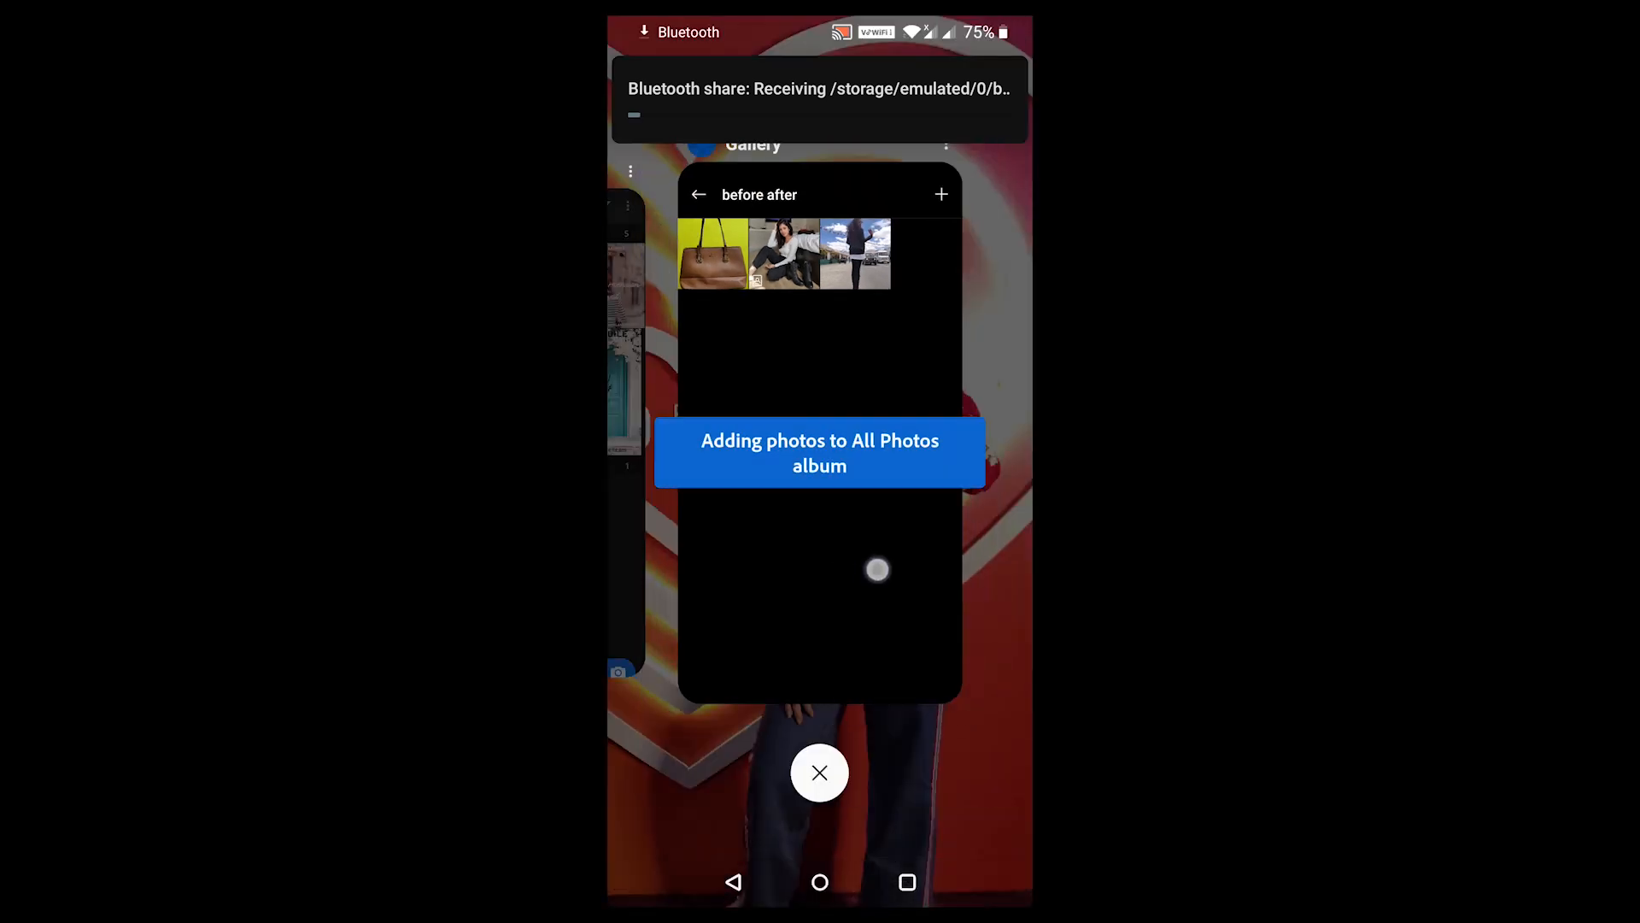
{"action": "left_click_drag", "start_coordinate": [795, 425], "coordinate": [904, 426]}
{"action": "left_click", "coordinate": [820, 519]}
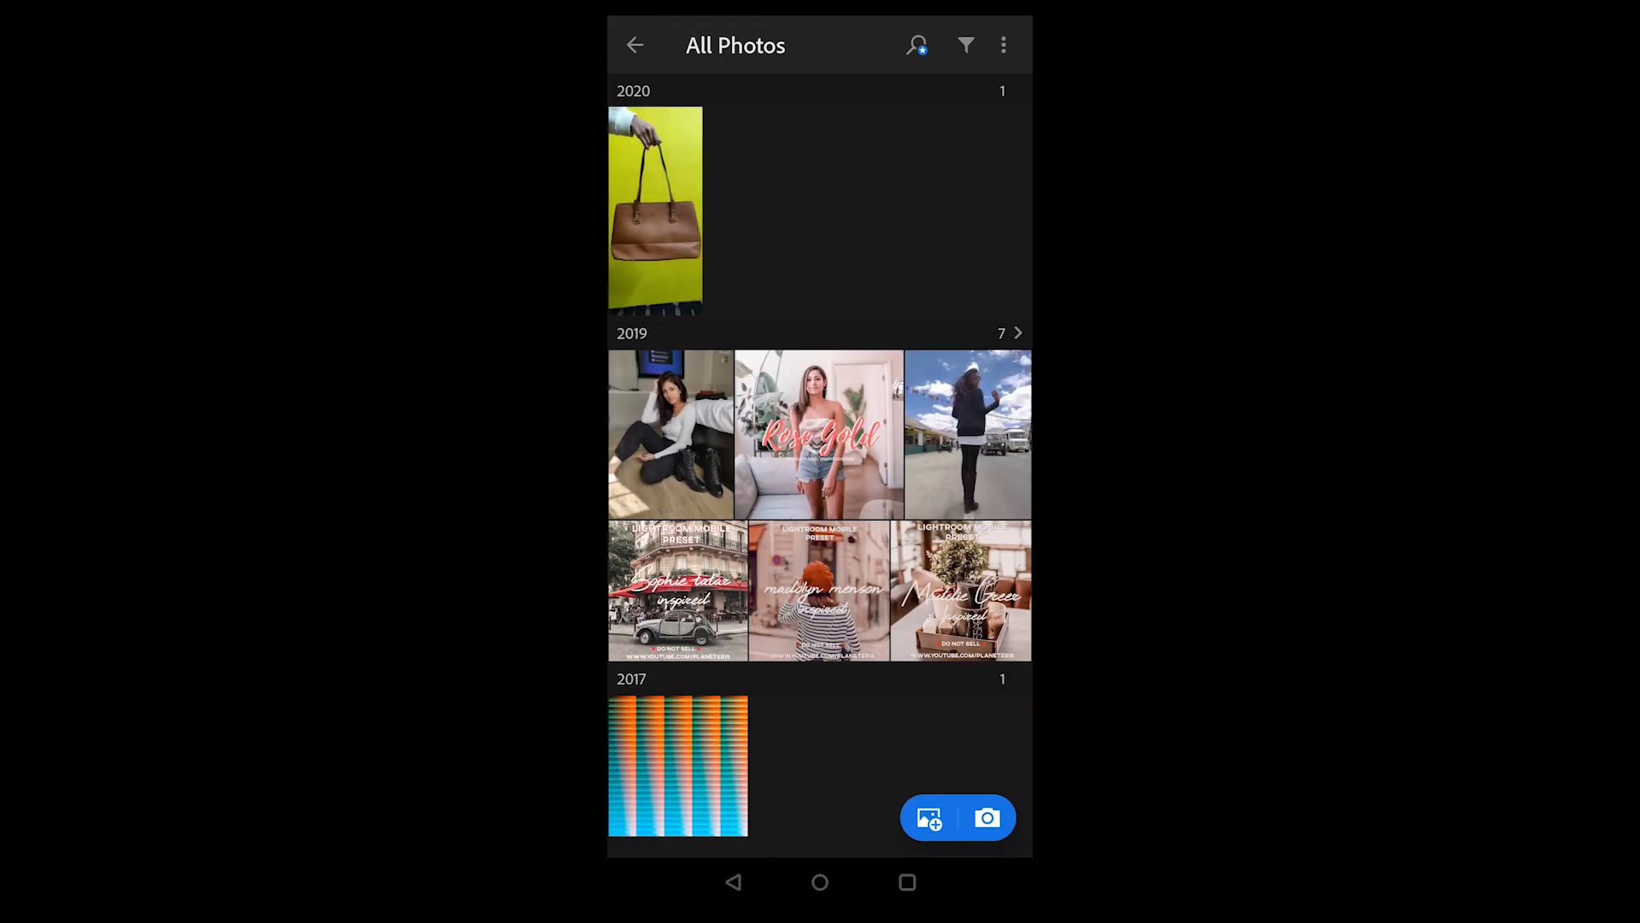
Step: Expand the 2019 group, open the preset image with the teal door and copy its settings
{"action": "left_click", "coordinate": [1012, 333]}
{"action": "left_click_drag", "start_coordinate": [912, 736], "coordinate": [911, 674]}
{"action": "left_click", "coordinate": [715, 726]}
{"action": "left_click", "coordinate": [1014, 45]}
{"action": "left_click", "coordinate": [889, 137]}
{"action": "left_click", "coordinate": [1004, 46]}
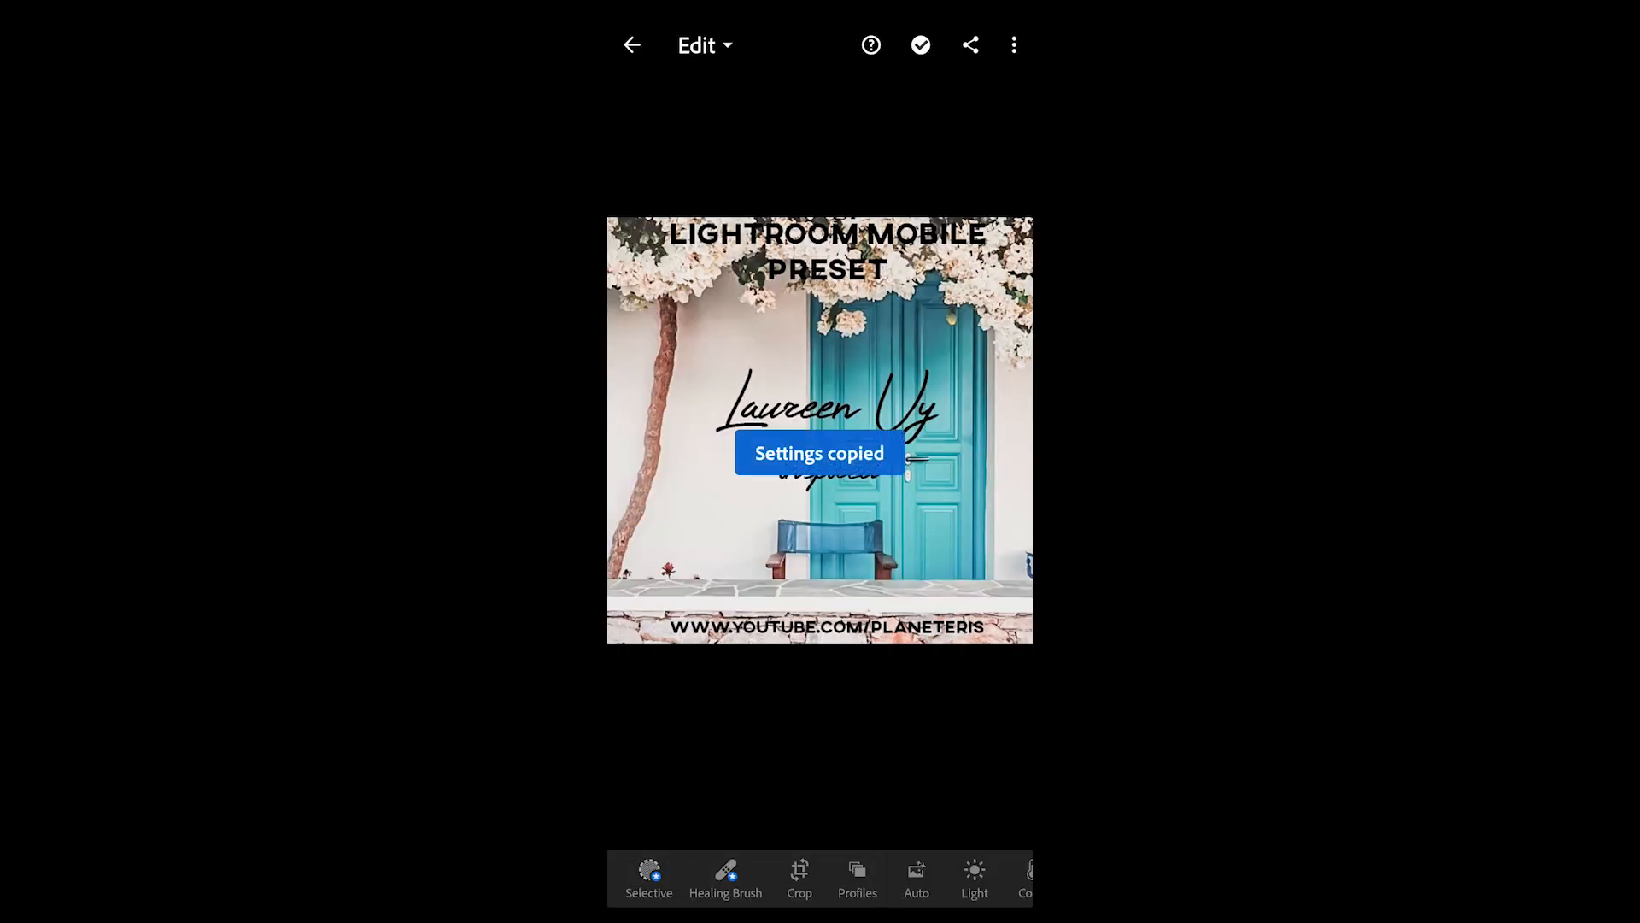
Step: Open the brown handbag photo and paste the copied settings onto it
{"action": "left_click", "coordinate": [632, 45]}
{"action": "left_click", "coordinate": [655, 209]}
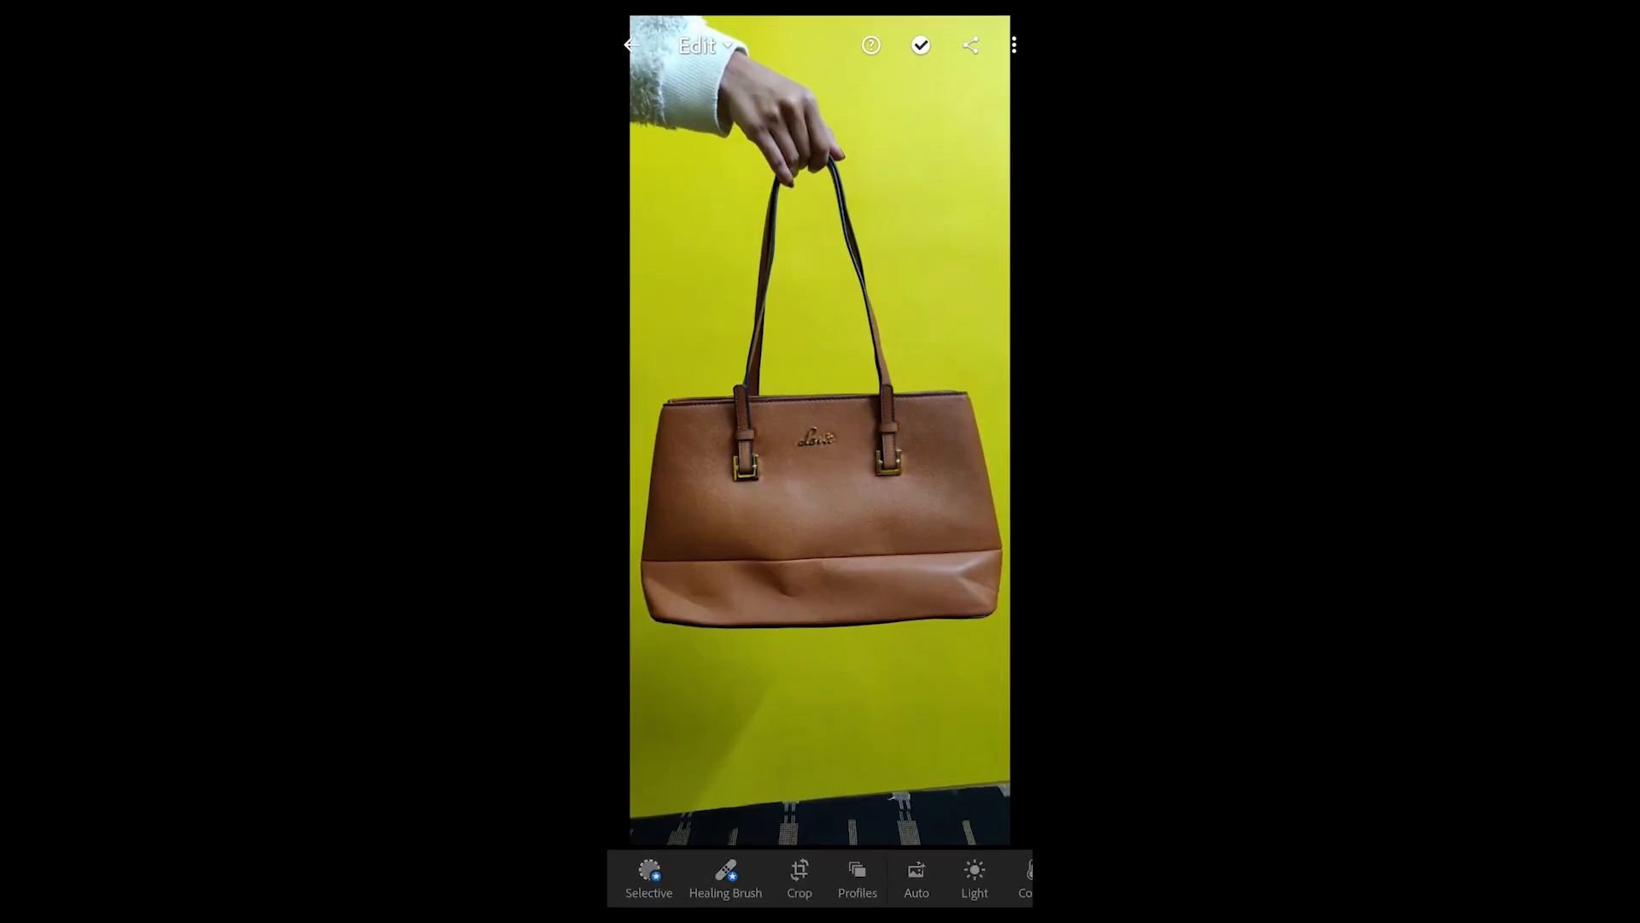
{"action": "left_click", "coordinate": [1014, 45]}
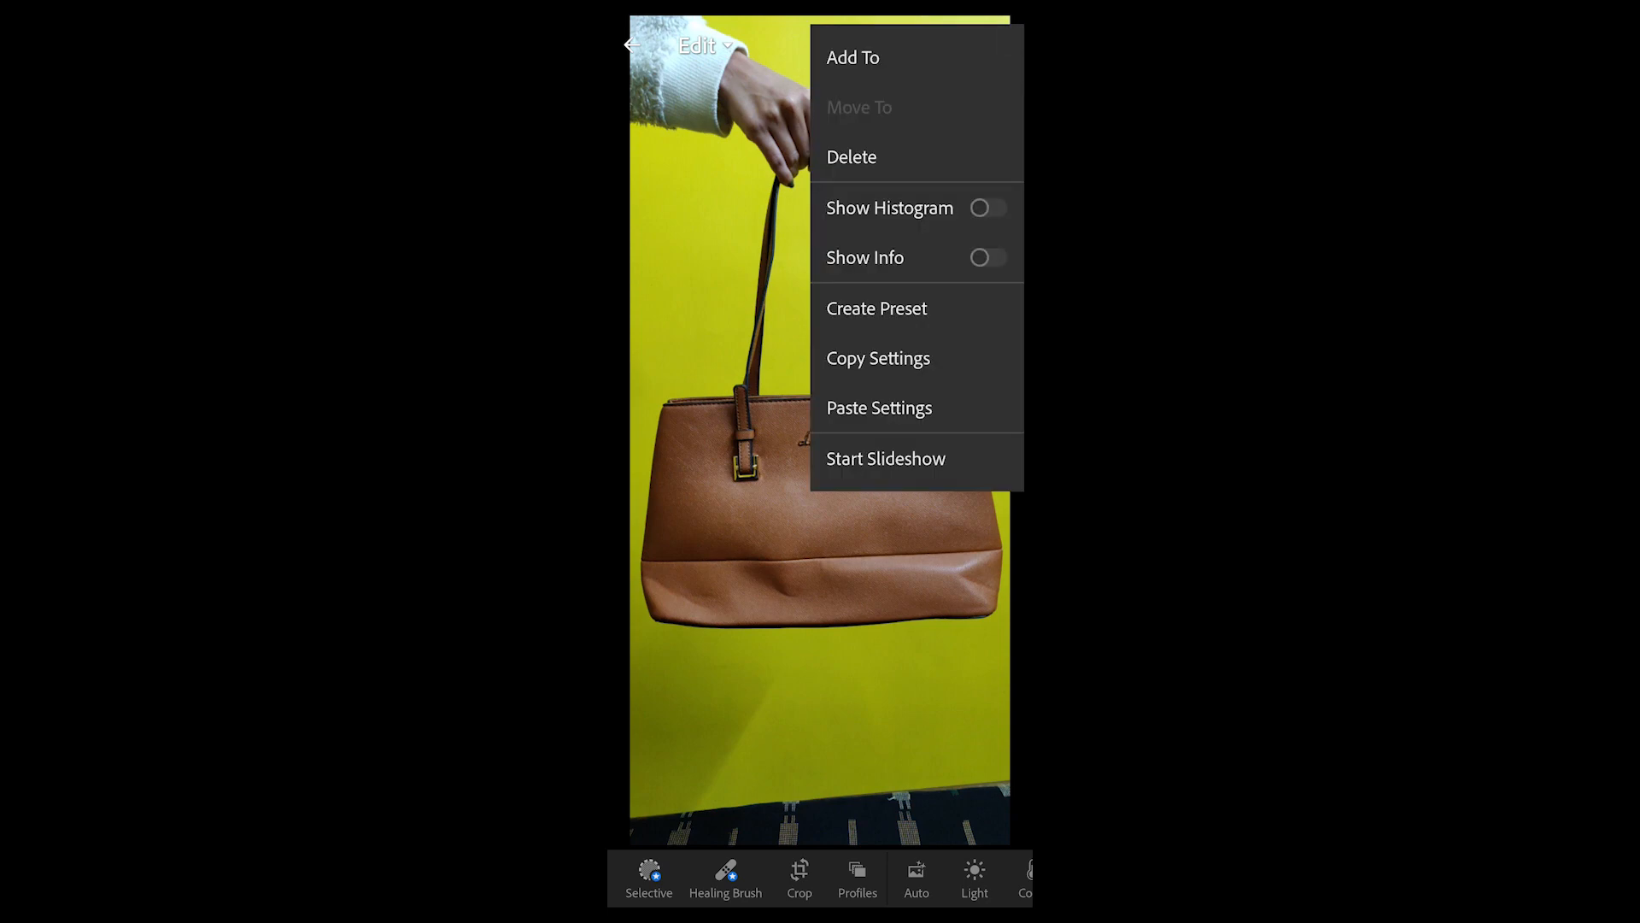
{"action": "left_click", "coordinate": [879, 407]}
Step: Crop the handbag photo with an unlocked aspect ratio to cut off the dark floor strip below the bag
{"action": "left_click", "coordinate": [800, 880]}
{"action": "left_click", "coordinate": [698, 875]}
{"action": "left_click_drag", "start_coordinate": [820, 782], "coordinate": [832, 712]}
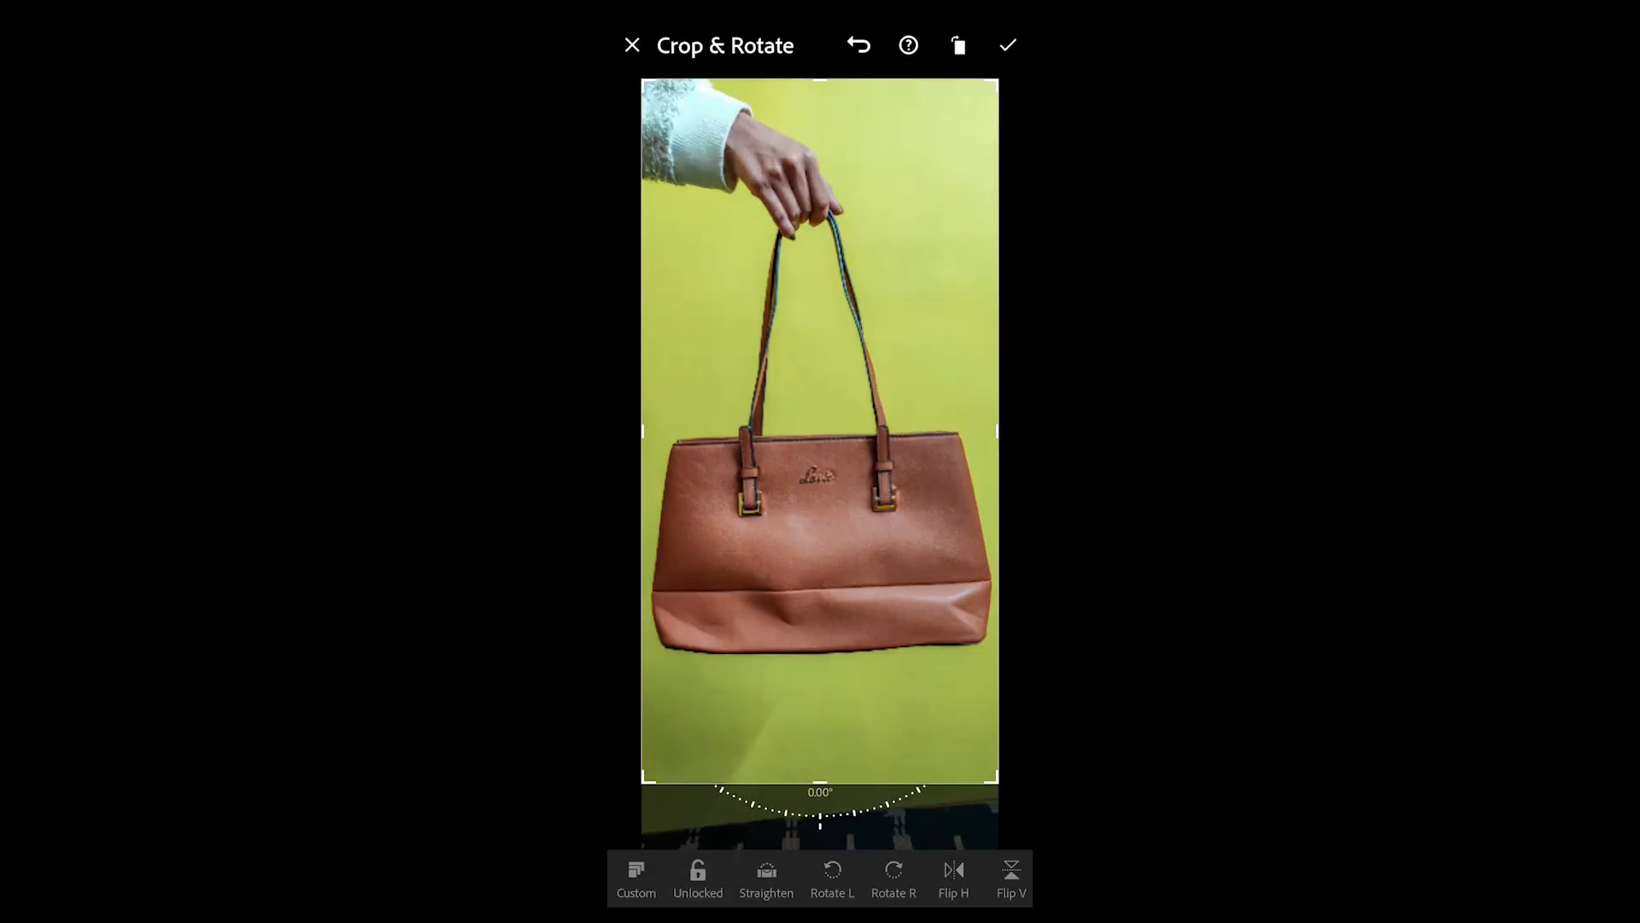
{"action": "left_click", "coordinate": [1008, 45]}
Step: In the handbag photo's color mix, shift the yellow hue slightly down, reduce its saturation and raise its luminance
{"action": "left_click_drag", "start_coordinate": [927, 886], "coordinate": [727, 886]}
{"action": "left_click", "coordinate": [819, 880]}
{"action": "left_click", "coordinate": [964, 644]}
{"action": "left_click", "coordinate": [747, 689]}
{"action": "mouse_move", "coordinate": [745, 756]}
{"action": "left_mouse_down"}
{"action": "mouse_move", "coordinate": [901, 761]}
{"action": "mouse_move", "coordinate": [739, 783]}
{"action": "left_mouse_up"}
{"action": "left_click_drag", "start_coordinate": [888, 812], "coordinate": [774, 833]}
{"action": "left_click_drag", "start_coordinate": [867, 867], "coordinate": [890, 867]}
Step: Set the handbag photo's orange hue to -46, saturation to 14 and luminance to 28, and finish the color mix
{"action": "left_click", "coordinate": [706, 688]}
{"action": "left_click_drag", "start_coordinate": [766, 756], "coordinate": [846, 811]}
{"action": "mouse_move", "coordinate": [845, 867]}
{"action": "left_mouse_down"}
{"action": "mouse_move", "coordinate": [892, 867]}
{"action": "mouse_move", "coordinate": [812, 867]}
{"action": "mouse_move", "coordinate": [874, 867]}
{"action": "left_mouse_up"}
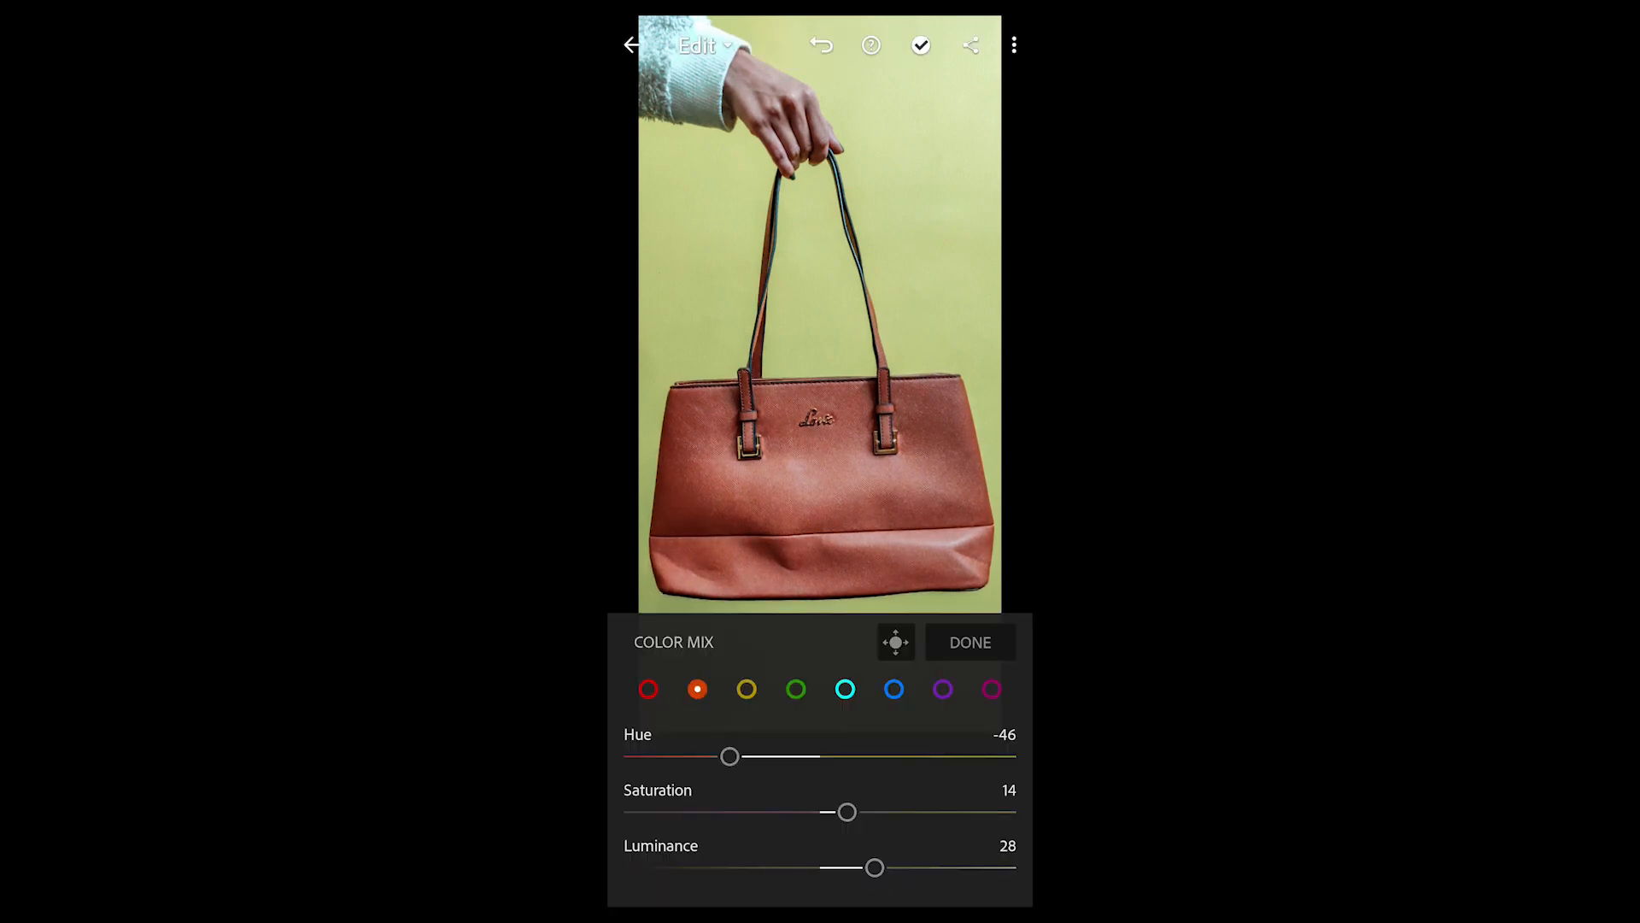
{"action": "left_click", "coordinate": [971, 642]}
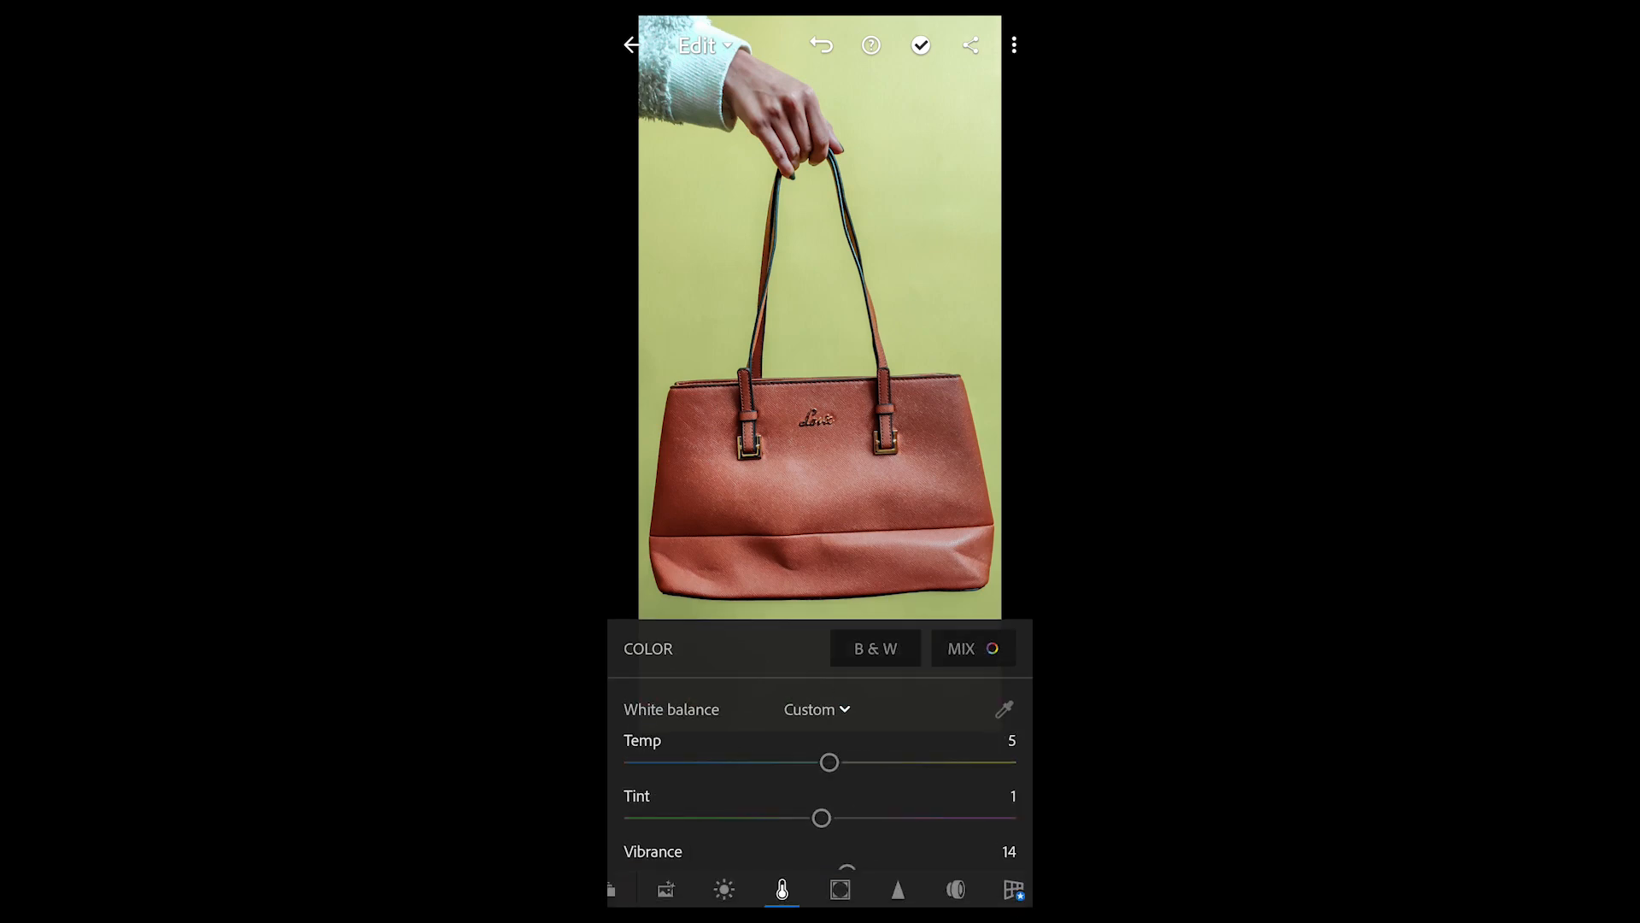
Step: Set the handbag photo's sharpening to 26 and radius to 1.10, and close the detail adjustments
{"action": "left_click", "coordinate": [901, 891]}
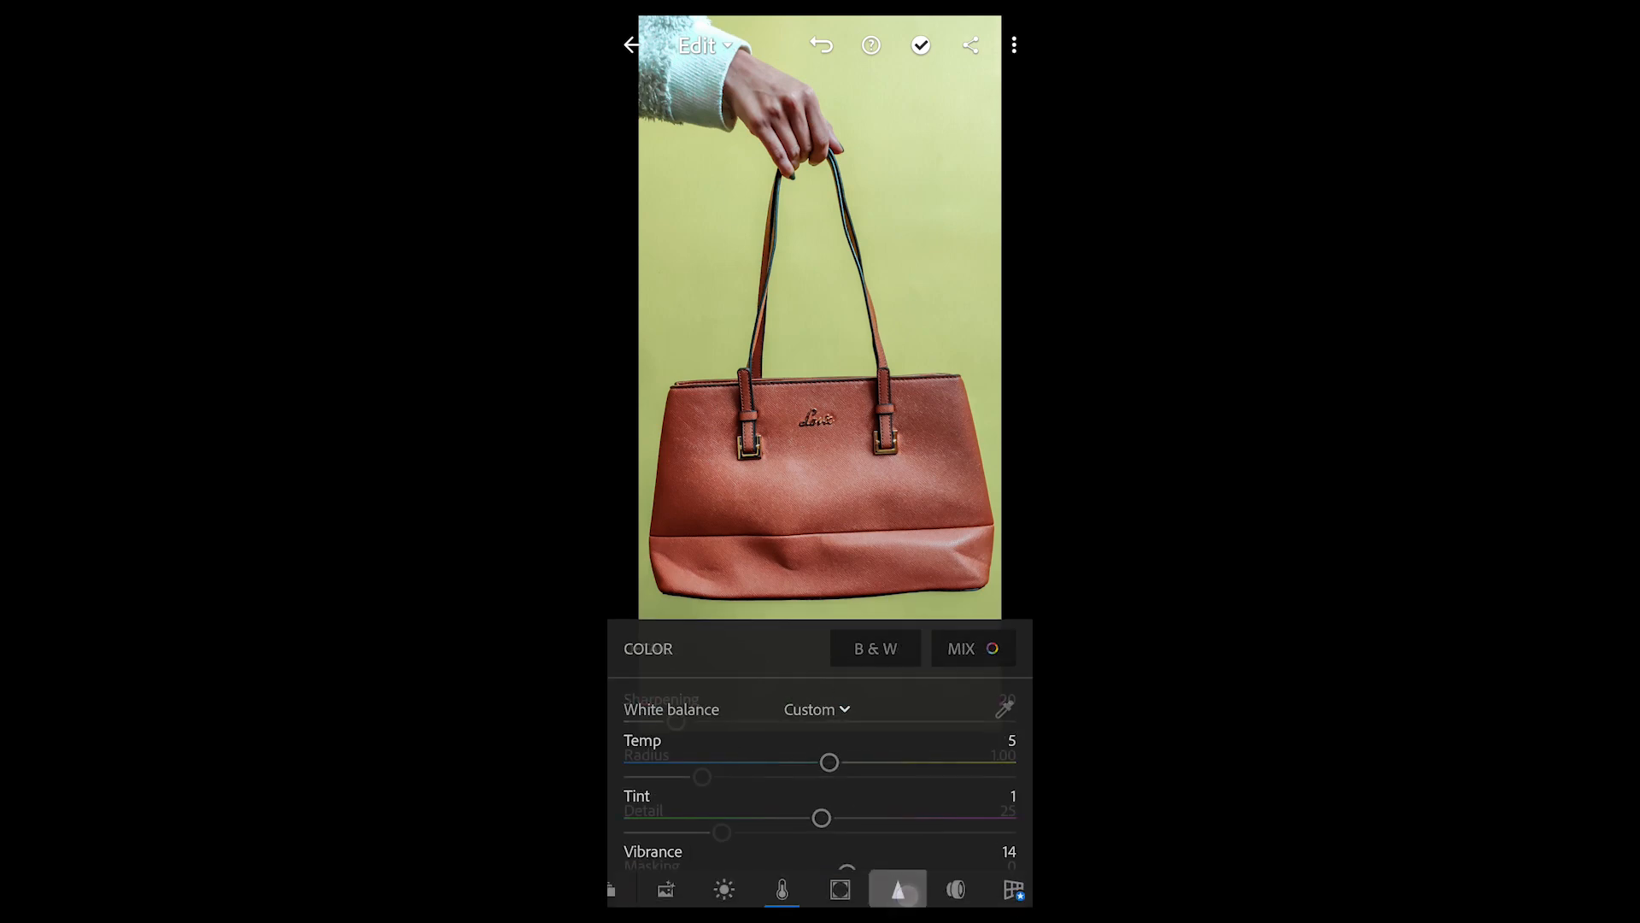
{"action": "left_click_drag", "start_coordinate": [676, 721], "coordinate": [717, 776]}
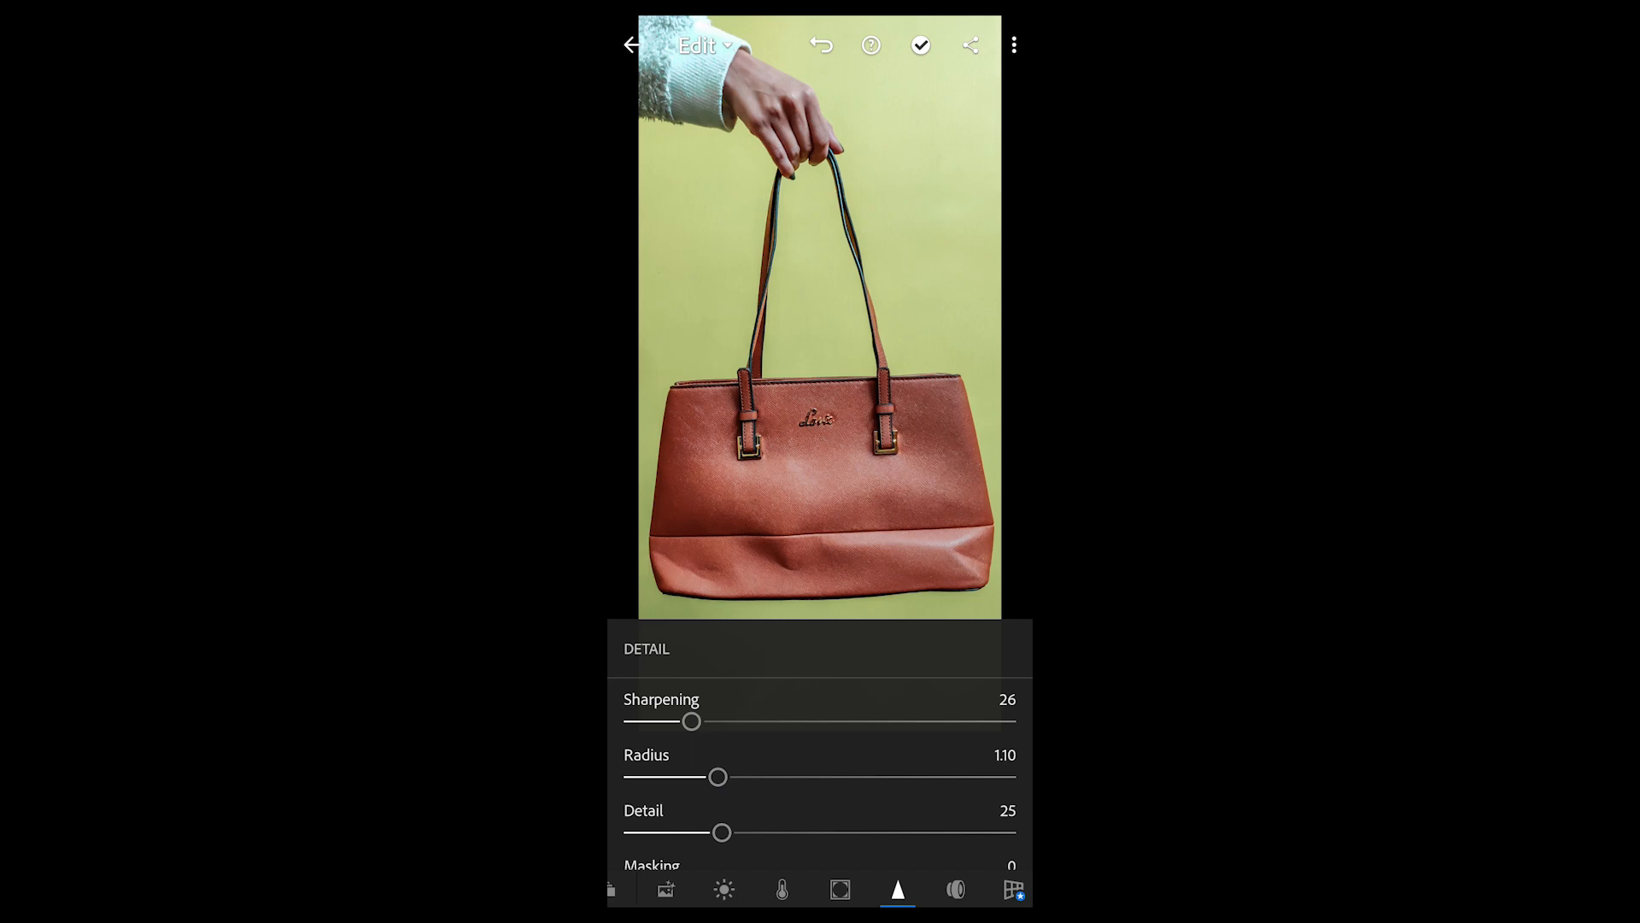
{"action": "left_click", "coordinate": [901, 892]}
Step: Paste the copied settings onto the photo of the woman sitting beside the black boots
{"action": "left_click", "coordinate": [908, 729]}
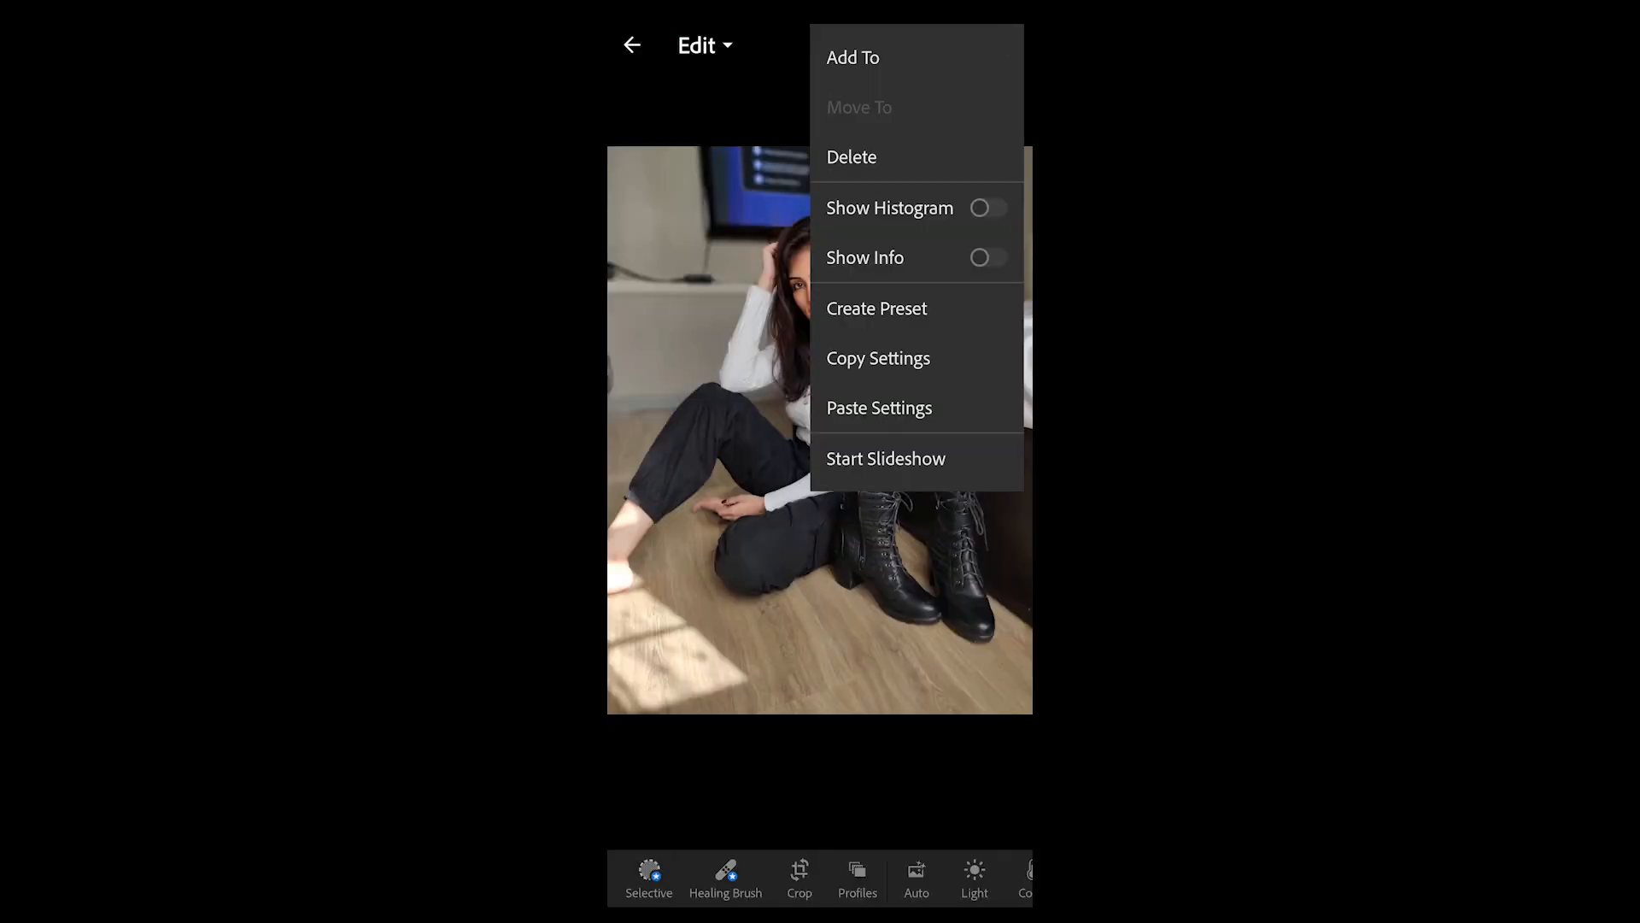
{"action": "key", "text": "Escape"}
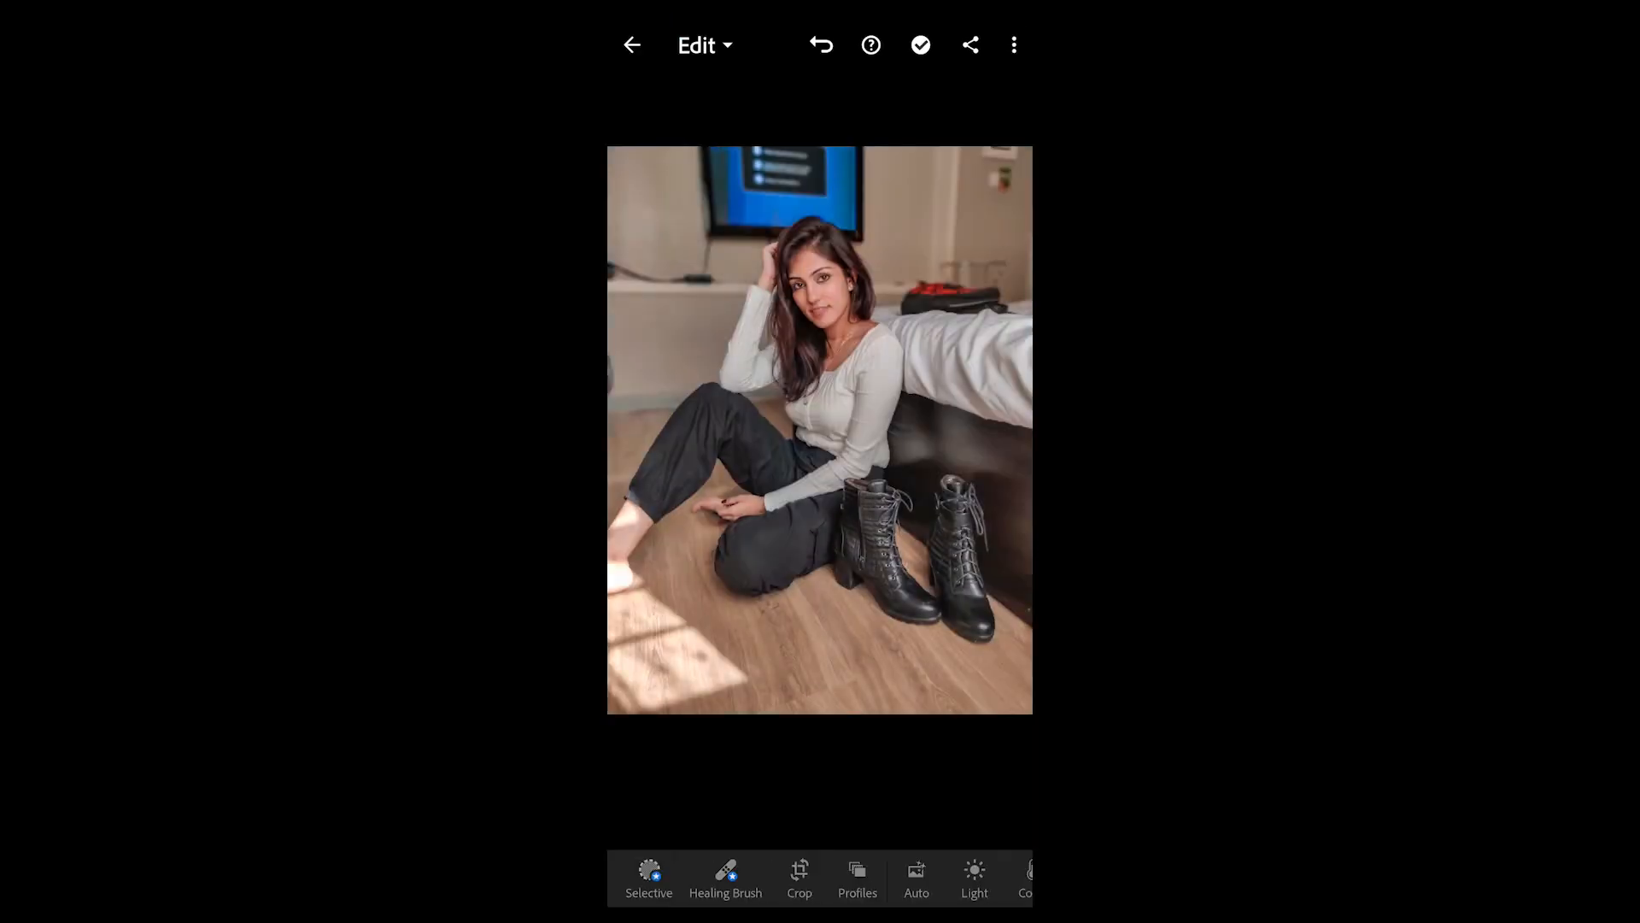
Step: Warm the color temperature of the seated woman's photo, lower its vibrance and close the color adjustments
{"action": "left_click", "coordinate": [757, 875]}
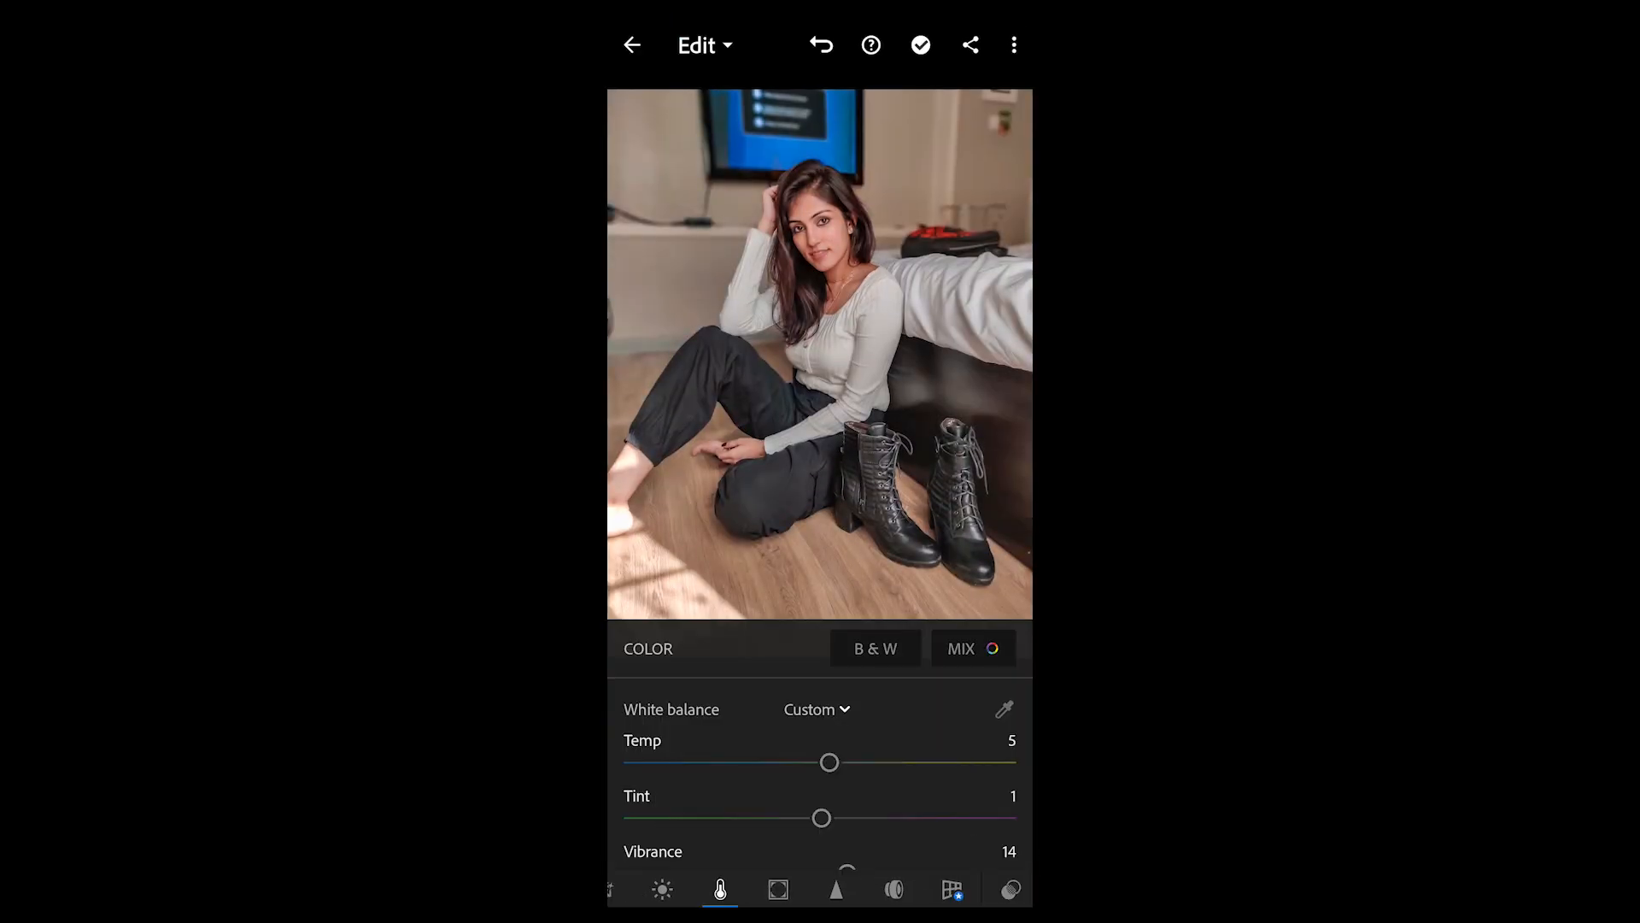
{"action": "left_click_drag", "start_coordinate": [829, 762], "coordinate": [933, 763]}
{"action": "scroll", "coordinate": [955, 688], "scroll_direction": "down", "scroll_amount": 1}
{"action": "scroll", "coordinate": [847, 797], "scroll_direction": "up", "scroll_amount": 1}
{"action": "left_click", "coordinate": [915, 774]}
{"action": "left_click_drag", "start_coordinate": [847, 834], "coordinate": [824, 833]}
{"action": "left_click", "coordinate": [720, 890]}
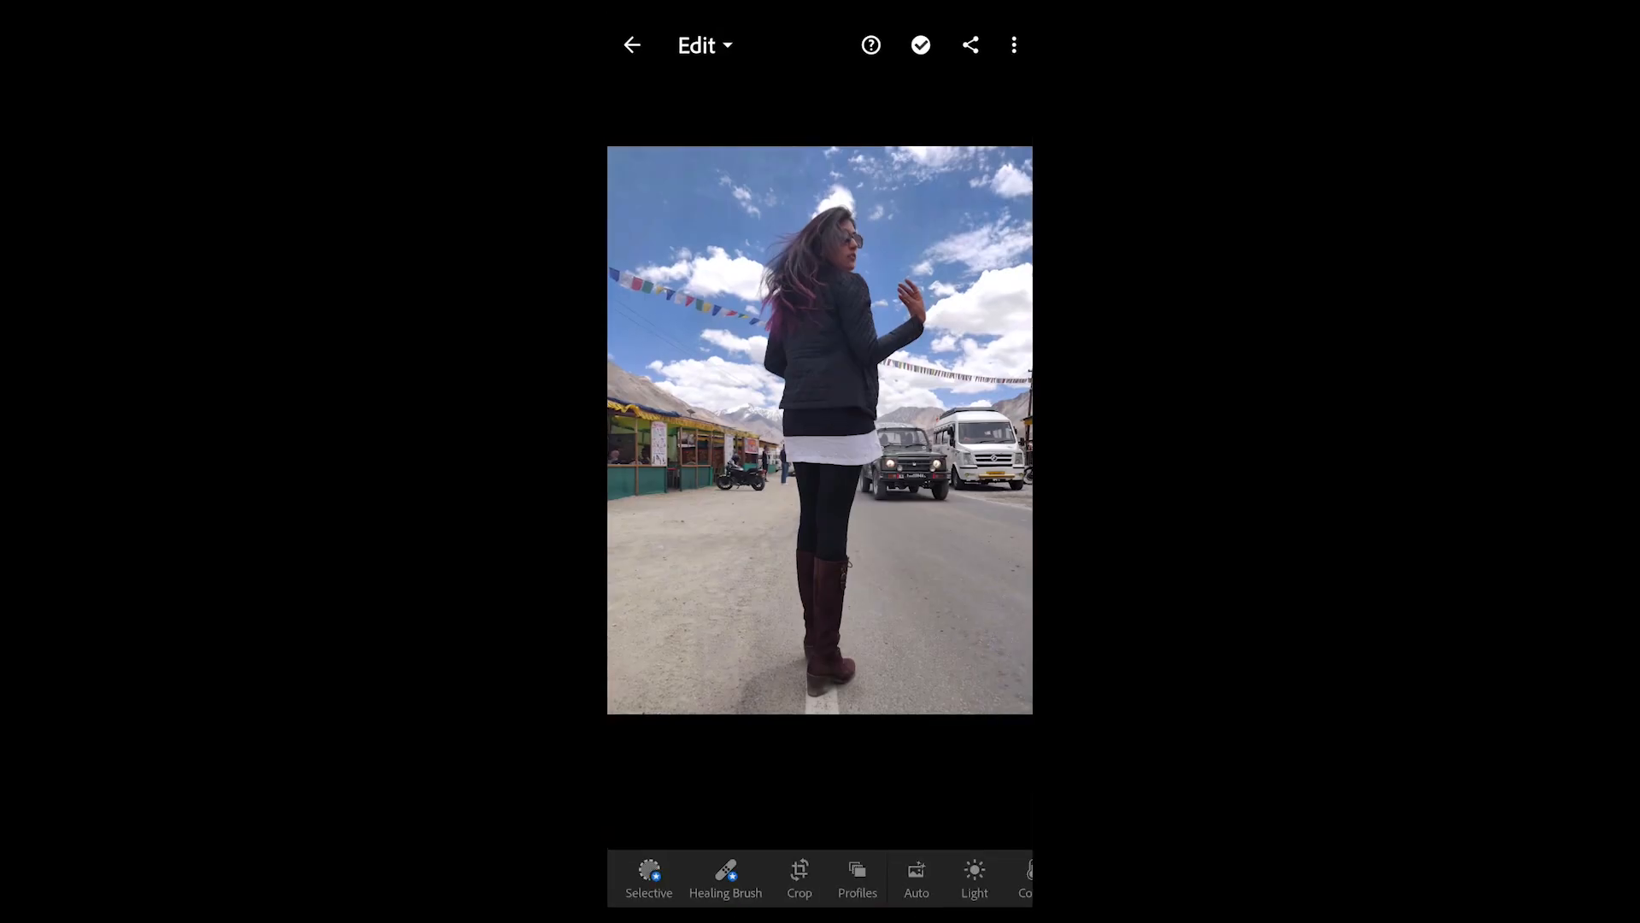
Step: Set the street photo's exposure to 1.02EV, contrast to 12, highlights to -33, shadows to -17, whites to -15 and blacks to -30
{"action": "left_click", "coordinate": [973, 879]}
{"action": "left_click_drag", "start_coordinate": [822, 721], "coordinate": [931, 709]}
{"action": "left_click_drag", "start_coordinate": [828, 750], "coordinate": [791, 759]}
{"action": "left_click_drag", "start_coordinate": [928, 735], "coordinate": [930, 689]}
{"action": "left_click_drag", "start_coordinate": [823, 763], "coordinate": [760, 822]}
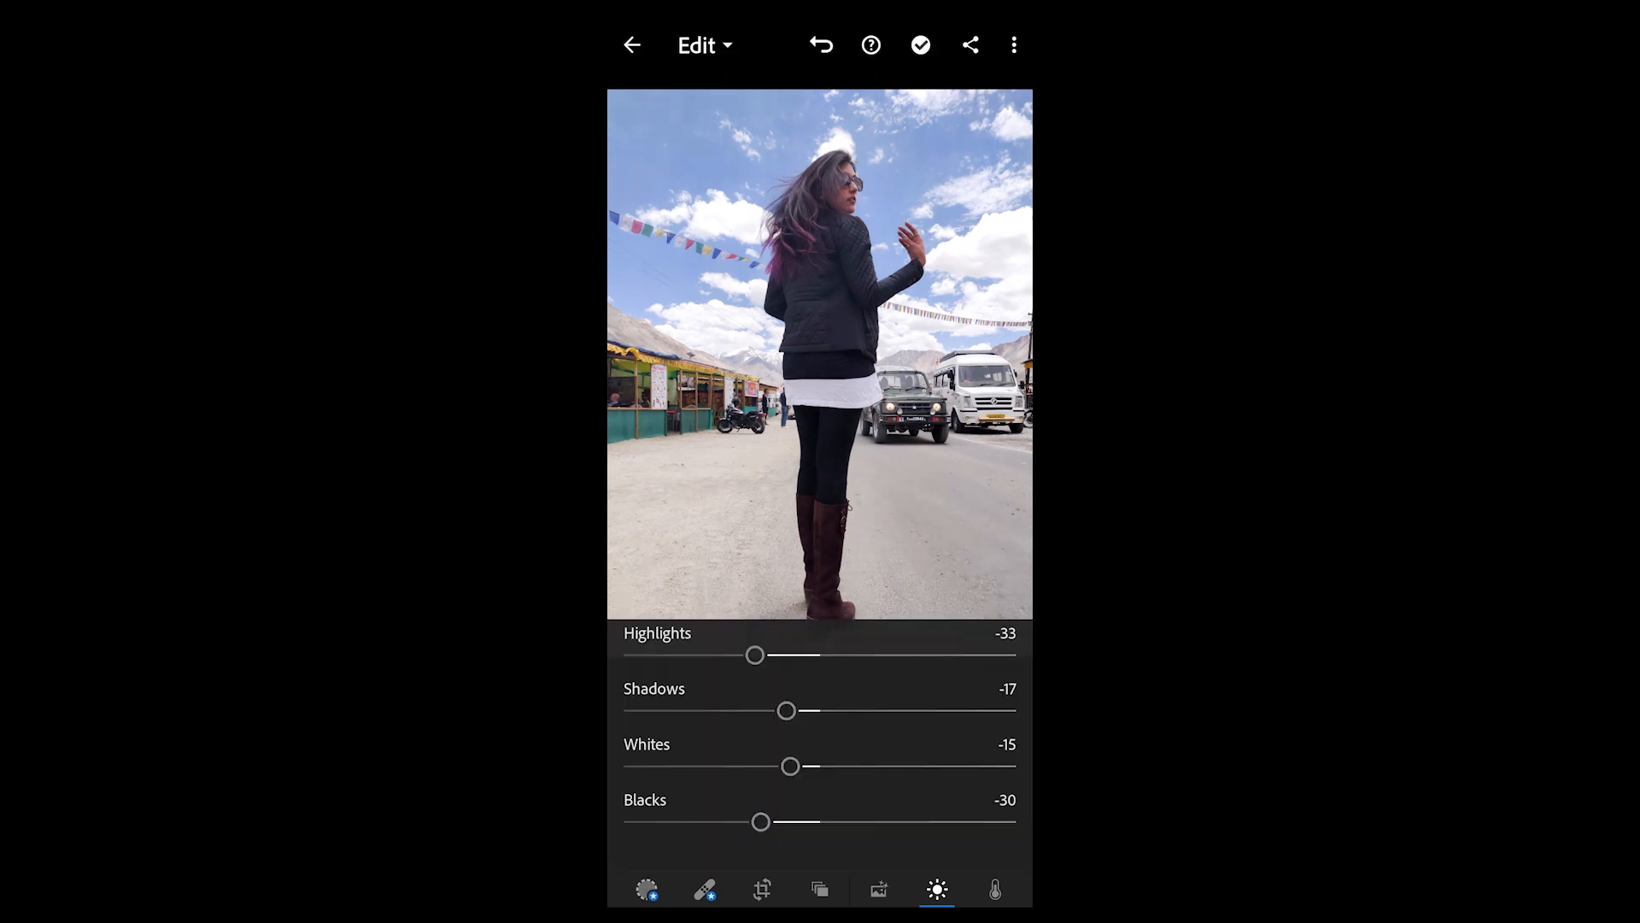
{"action": "left_click_drag", "start_coordinate": [887, 762], "coordinate": [886, 812]}
{"action": "left_click_drag", "start_coordinate": [853, 722], "coordinate": [837, 780]}
Step: In the street photo's color mix, raise the blue saturation and slightly lower the blue luminance
{"action": "left_click", "coordinate": [995, 889]}
{"action": "left_click", "coordinate": [961, 648]}
{"action": "left_click", "coordinate": [894, 684]}
{"action": "left_click_drag", "start_coordinate": [861, 813], "coordinate": [910, 820]}
{"action": "mouse_move", "coordinate": [824, 867]}
{"action": "left_mouse_down"}
{"action": "mouse_move", "coordinate": [864, 863]}
{"action": "mouse_move", "coordinate": [807, 871]}
{"action": "left_mouse_up"}
Step: Raise the street photo's aqua hue, reduce the aqua saturation and finish the color mix
{"action": "left_click", "coordinate": [844, 690]}
{"action": "left_click_drag", "start_coordinate": [825, 752], "coordinate": [879, 754]}
{"action": "left_click_drag", "start_coordinate": [820, 811], "coordinate": [746, 811]}
{"action": "left_click", "coordinate": [971, 642]}
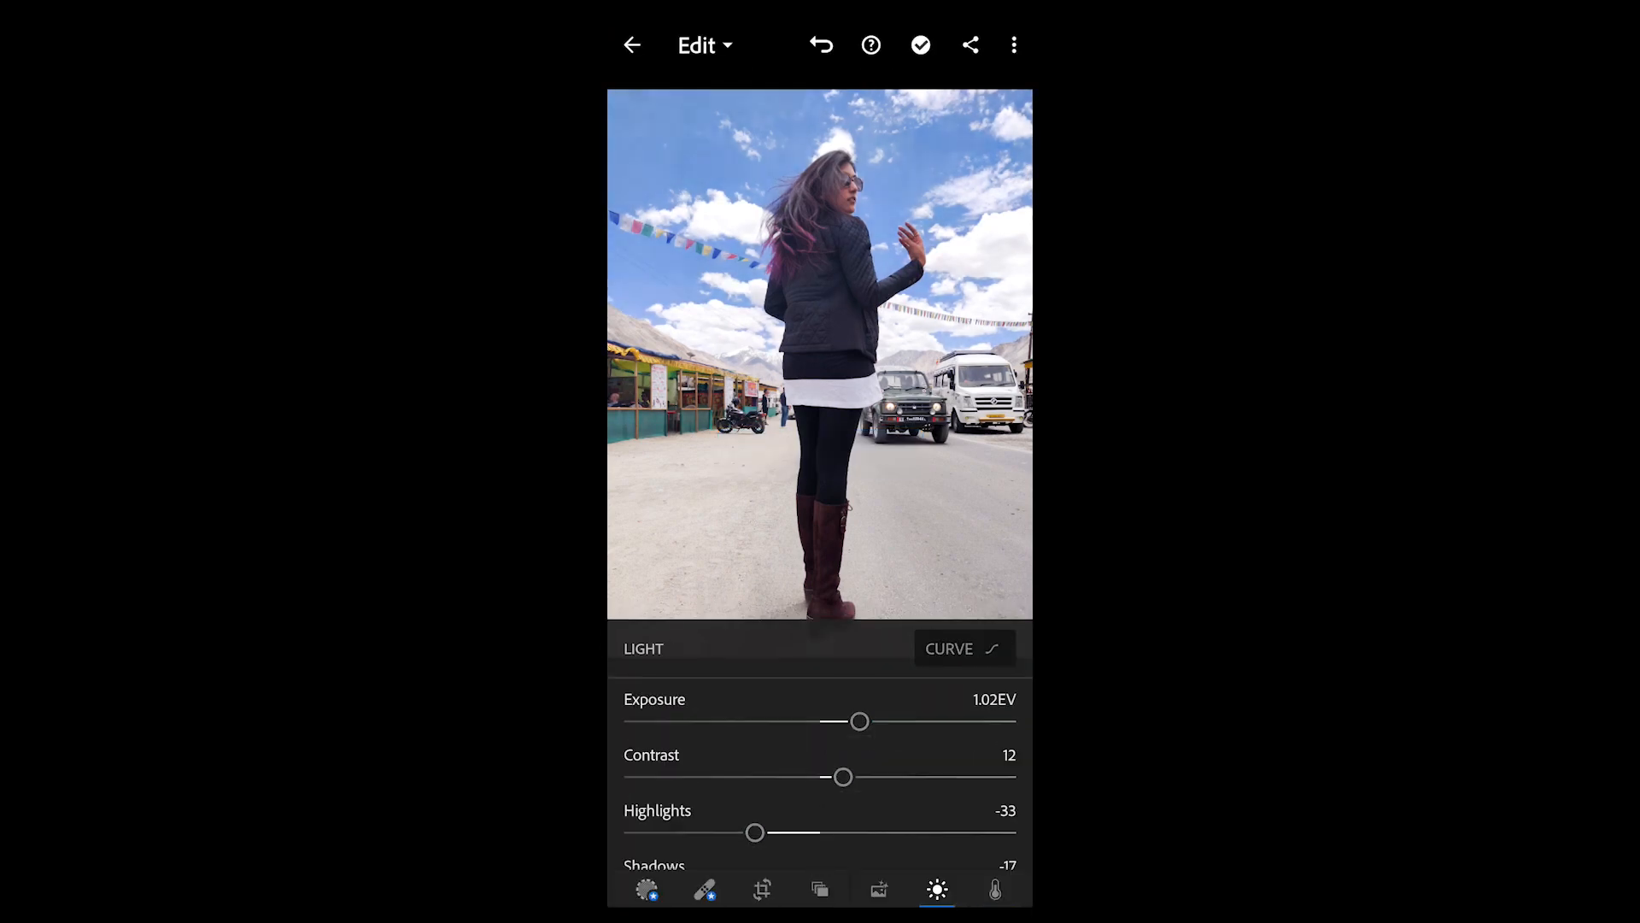
Step: Brighten the street photo's exposure slightly, and raise the blue saturation further while lowering the blue luminance
{"action": "left_click_drag", "start_coordinate": [861, 717], "coordinate": [871, 718]}
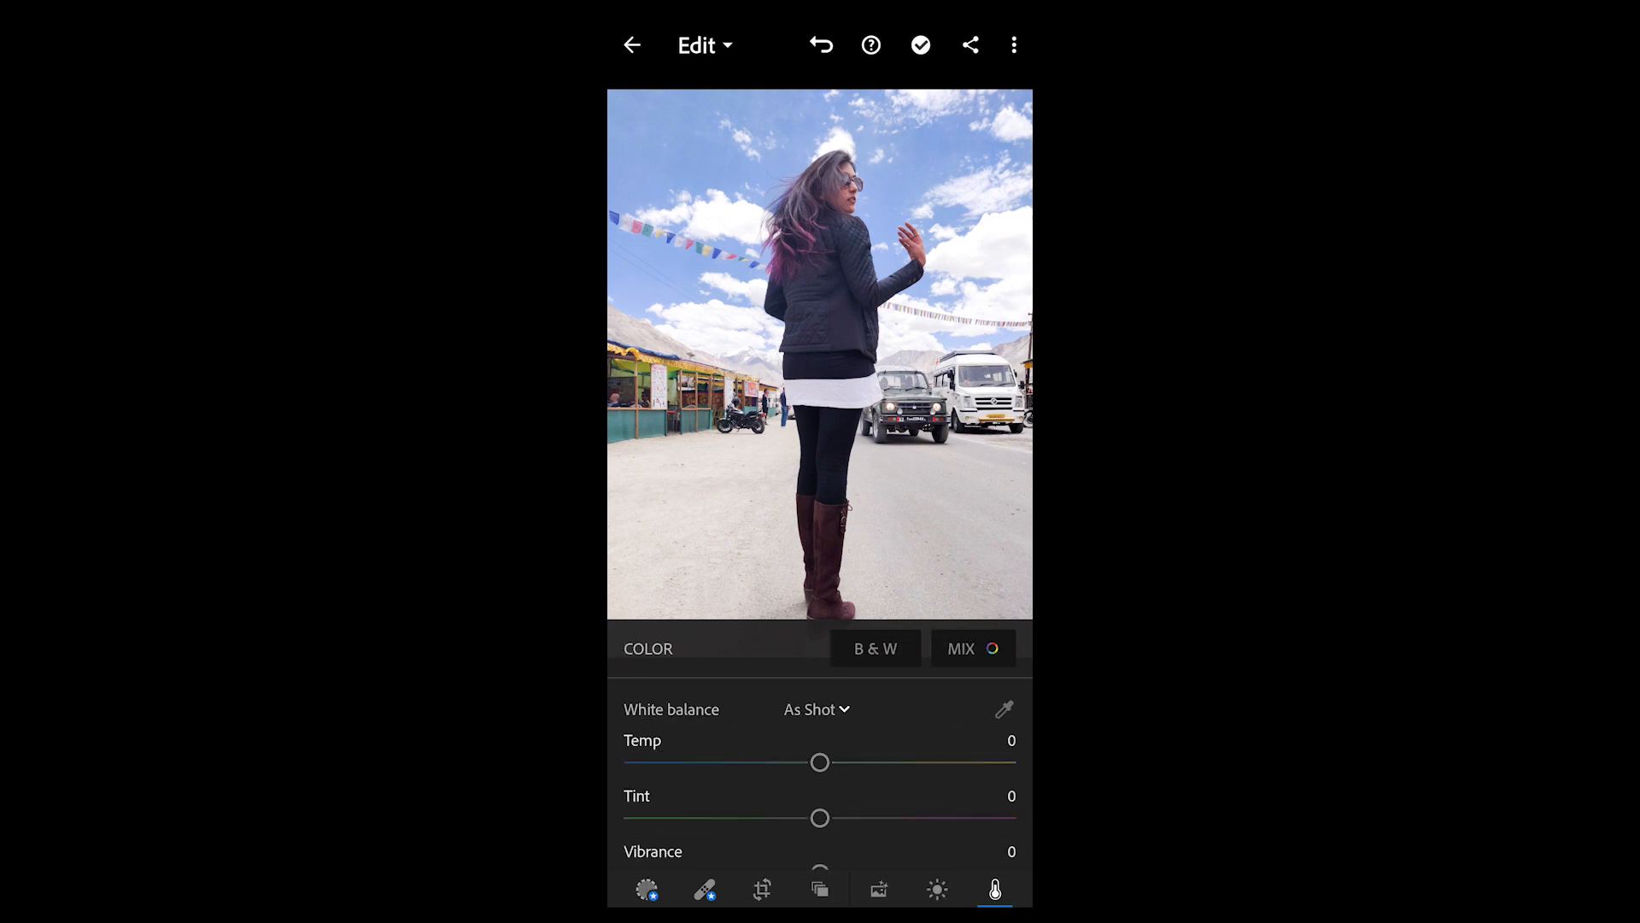
{"action": "left_click", "coordinate": [974, 648]}
{"action": "left_click", "coordinate": [893, 689]}
{"action": "left_click_drag", "start_coordinate": [900, 812], "coordinate": [934, 812]}
{"action": "left_click_drag", "start_coordinate": [802, 867], "coordinate": [765, 867]}
{"action": "left_click", "coordinate": [971, 642]}
Step: Raise the purple hue and saturation in the street photo's color mix
{"action": "left_click", "coordinate": [973, 648]}
{"action": "left_click", "coordinate": [942, 689]}
{"action": "left_click_drag", "start_coordinate": [820, 759], "coordinate": [861, 811]}
Step: Raise the magenta hue and saturation in the street photo's color mix and close the color adjustments
{"action": "left_click", "coordinate": [991, 688]}
{"action": "left_click_drag", "start_coordinate": [820, 758], "coordinate": [909, 762]}
{"action": "left_click_drag", "start_coordinate": [820, 809], "coordinate": [939, 805]}
{"action": "left_click", "coordinate": [971, 641]}
{"action": "left_click", "coordinate": [995, 892]}
{"action": "left_click_drag", "start_coordinate": [889, 572], "coordinate": [890, 572]}
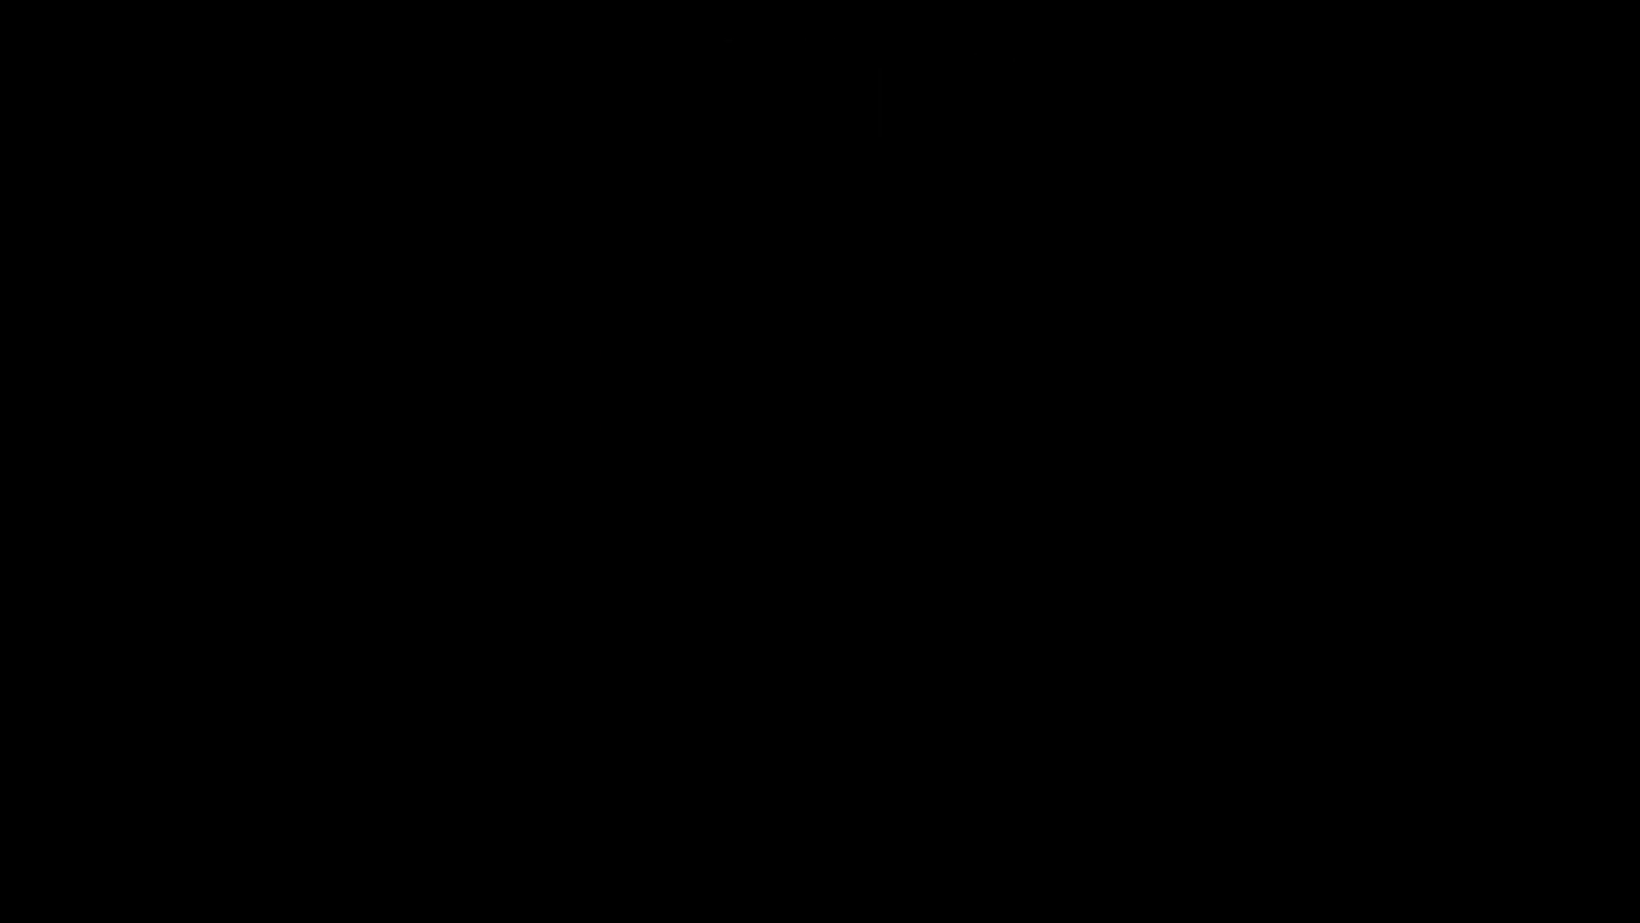